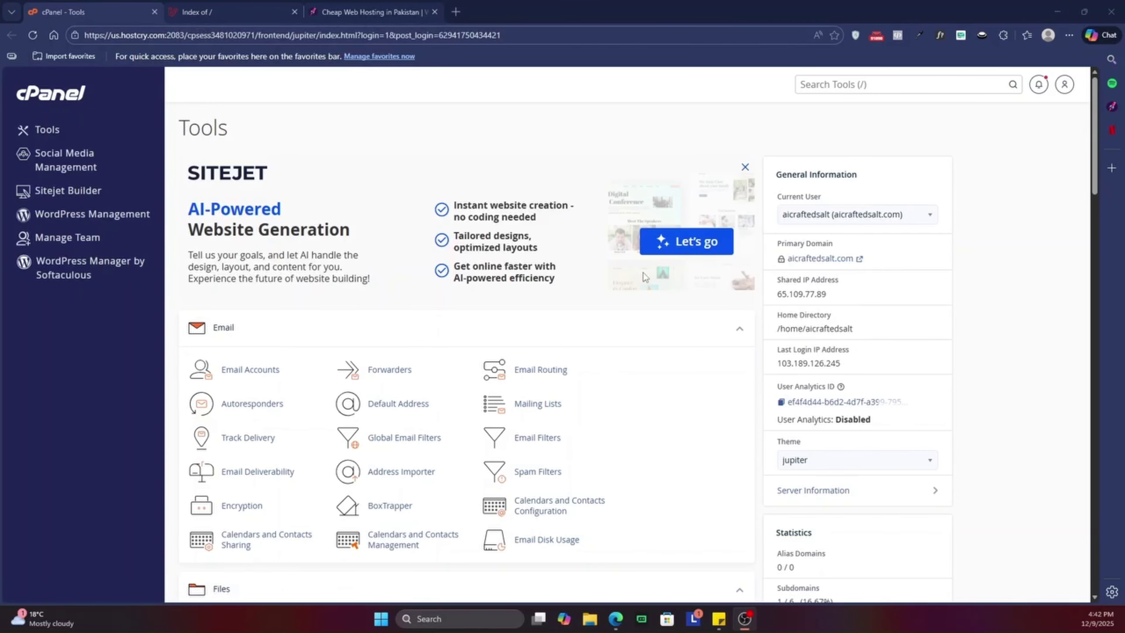
# Step: Reload the aicraftedsalt.com page to check what the site serves, and return to the cPanel tools page
pyautogui.click(217, 7)
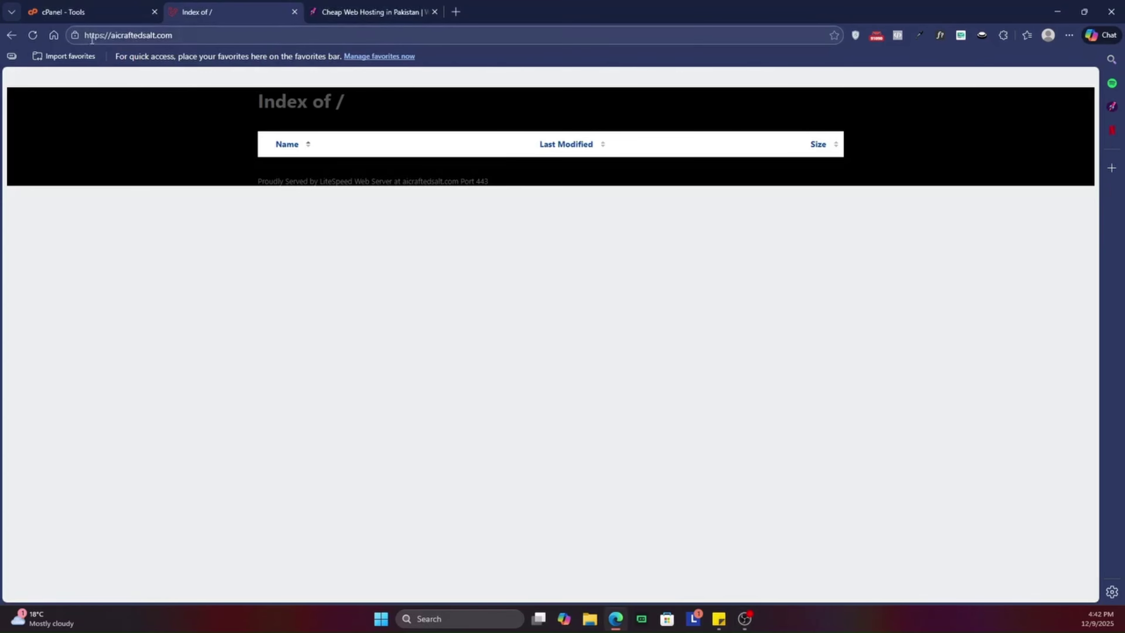
pyautogui.click(34, 35)
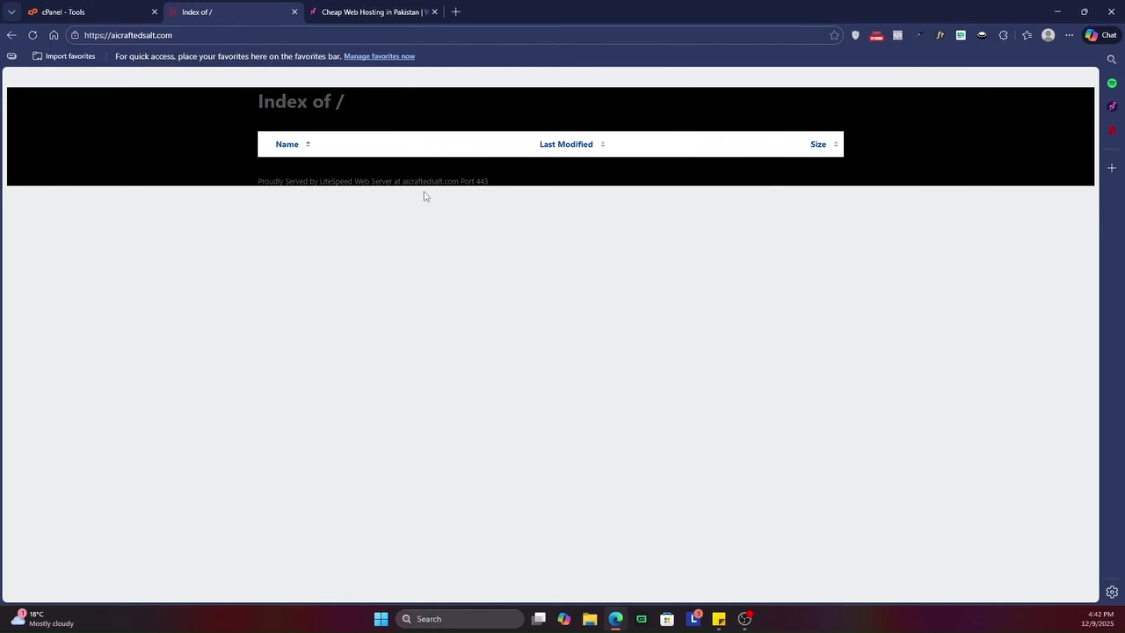
pyautogui.click(78, 15)
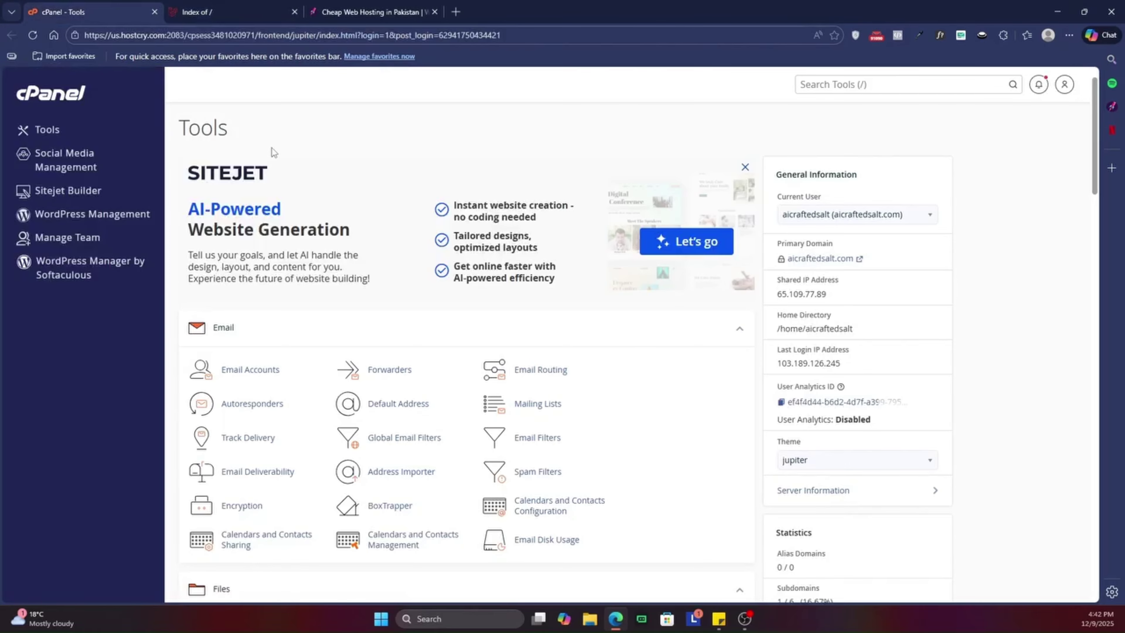
# Step: Review the monthly prices of the Starter, Professional and Advance shared hosting plans on the hostcry.com page
pyautogui.click(372, 12)
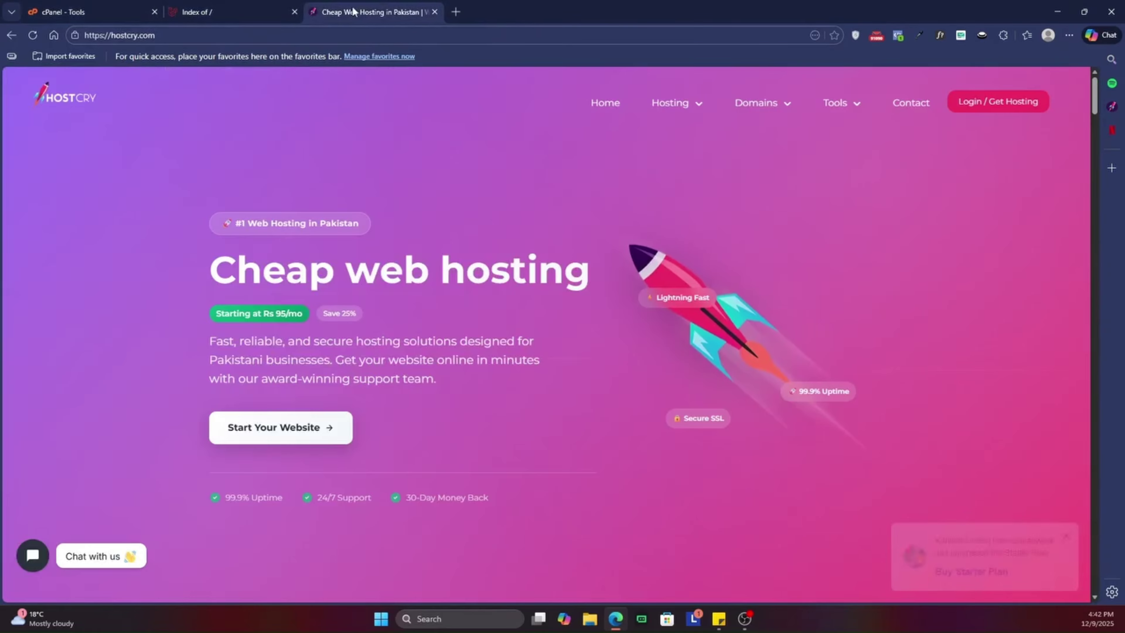
pyautogui.scroll(-12, 364, 316)
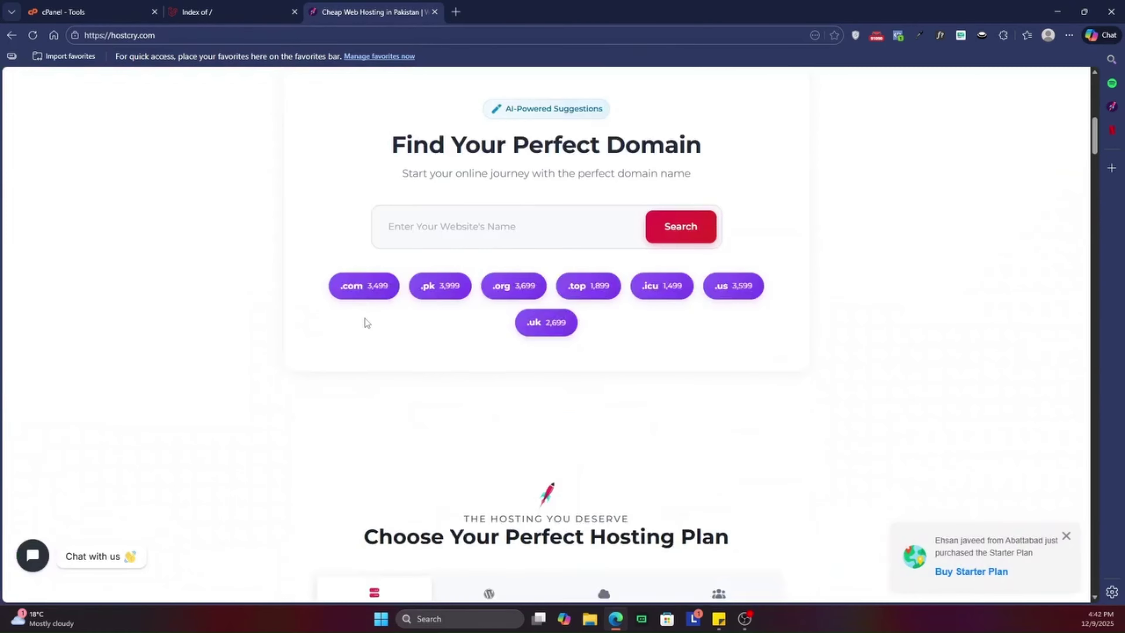
pyautogui.scroll(-5, 365, 321)
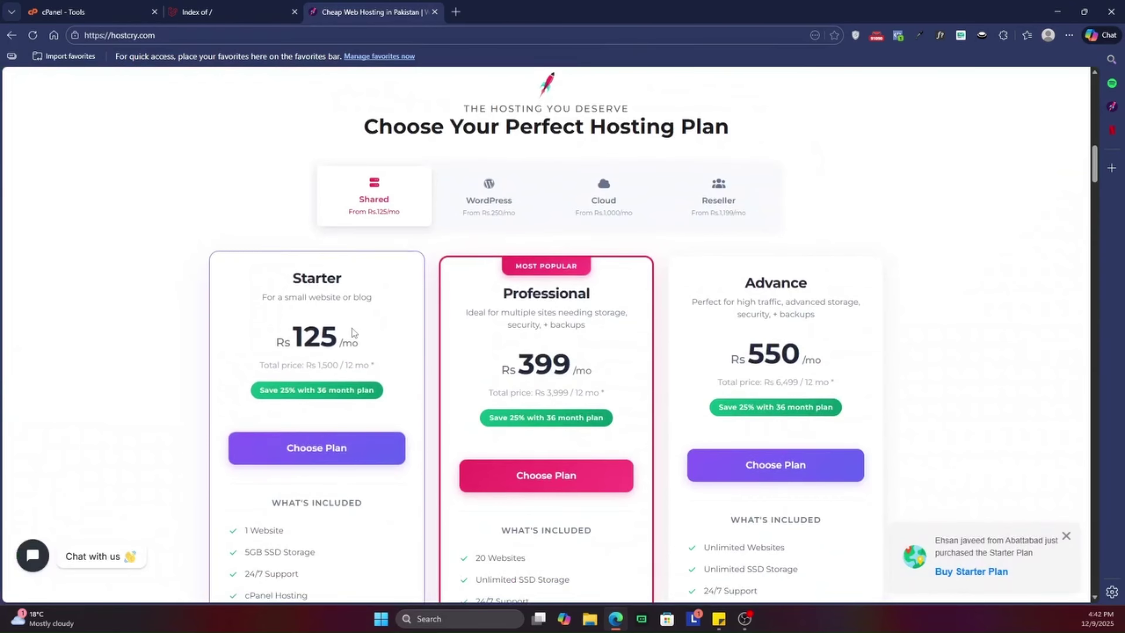
pyautogui.scroll(-3, 517, 252)
pyautogui.scroll(3, 835, 355)
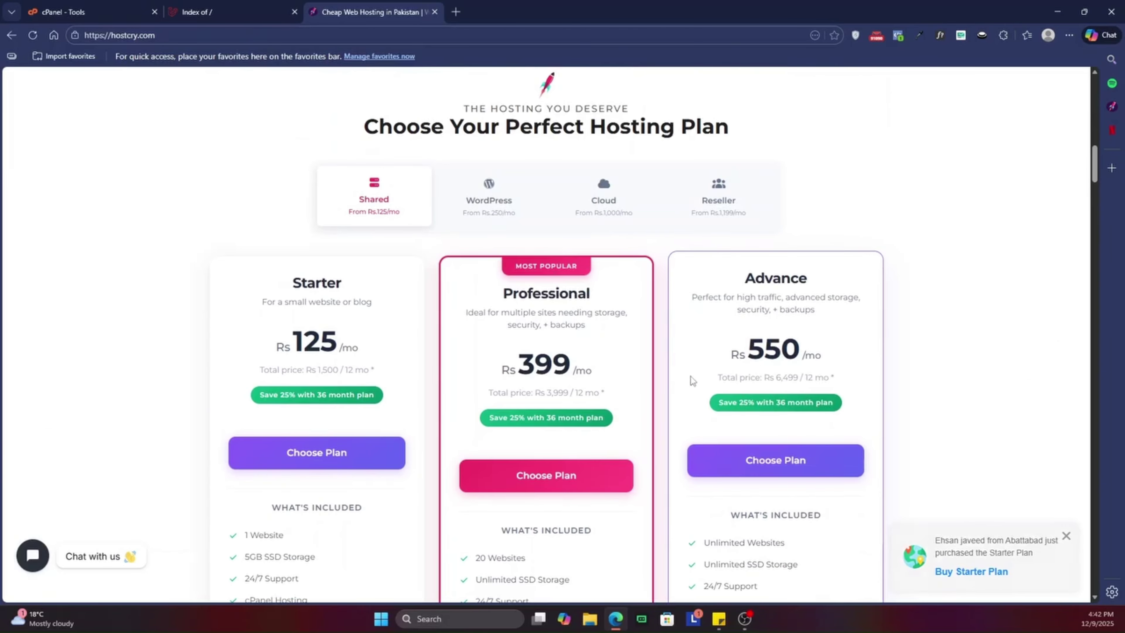
pyautogui.doubleClick(314, 282)
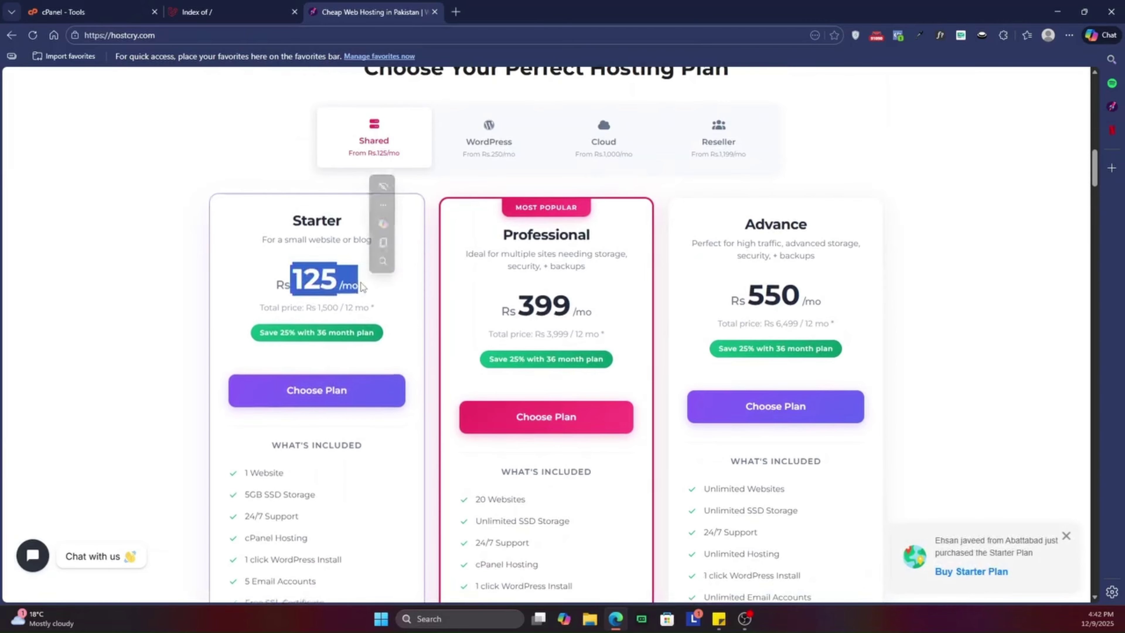
pyautogui.click(400, 319)
pyautogui.doubleClick(544, 306)
pyautogui.doubleClick(773, 295)
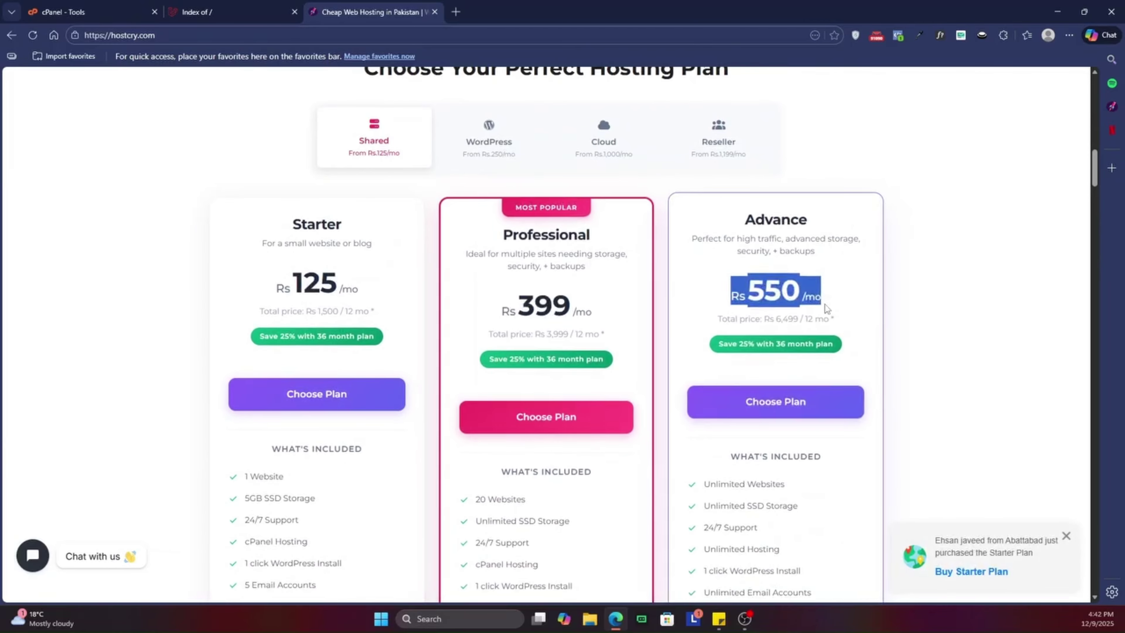
pyautogui.click(824, 311)
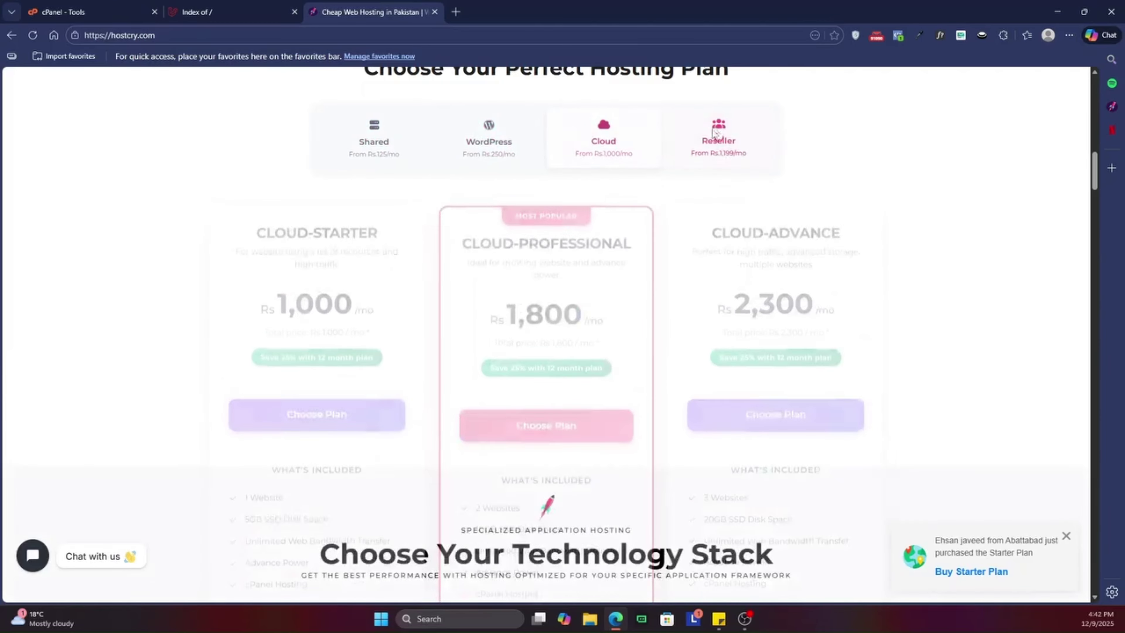
# Step: Browse the other hosting plan categories and the technology stack section, returning to the shared plans
pyautogui.click(377, 145)
pyautogui.scroll(-15, 443, 355)
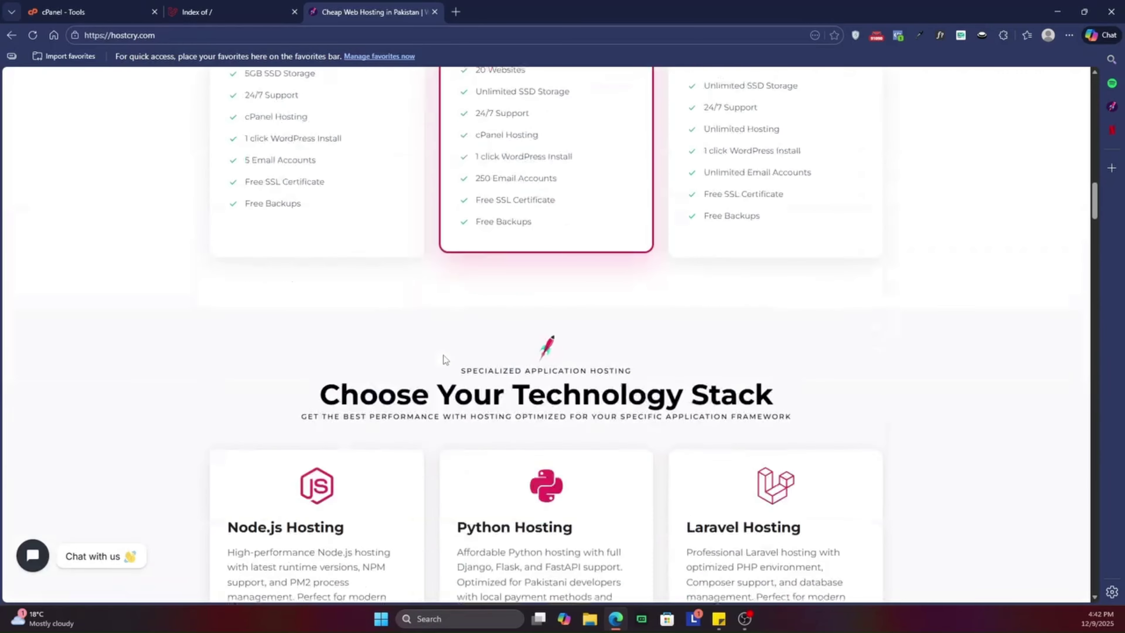
pyautogui.scroll(3, 444, 360)
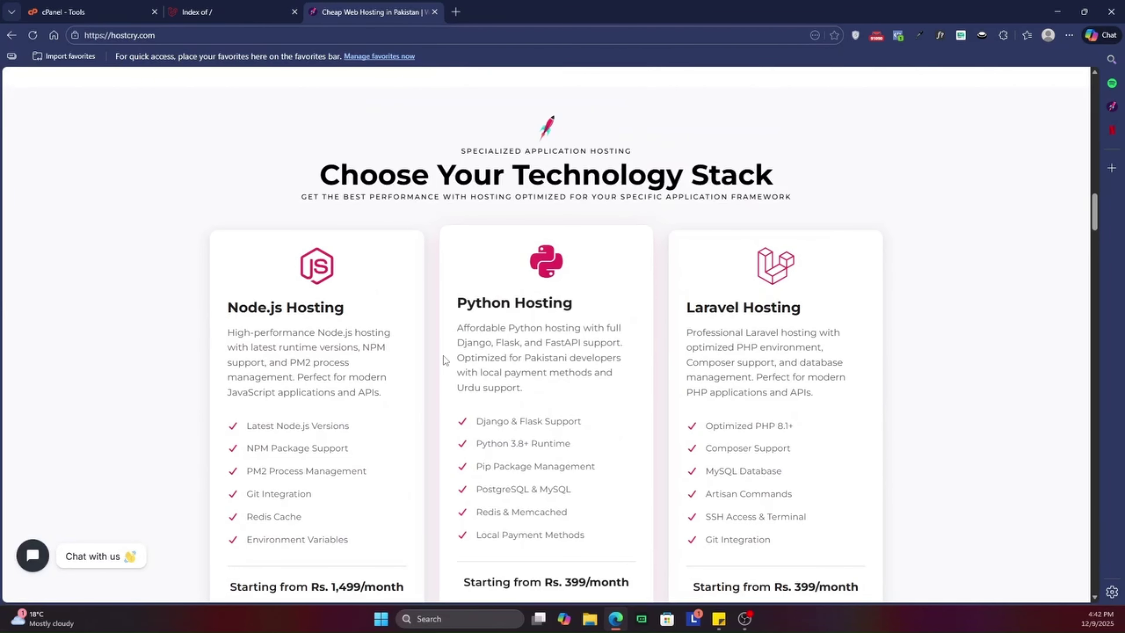
pyautogui.scroll(8, 444, 357)
pyautogui.scroll(5, 427, 355)
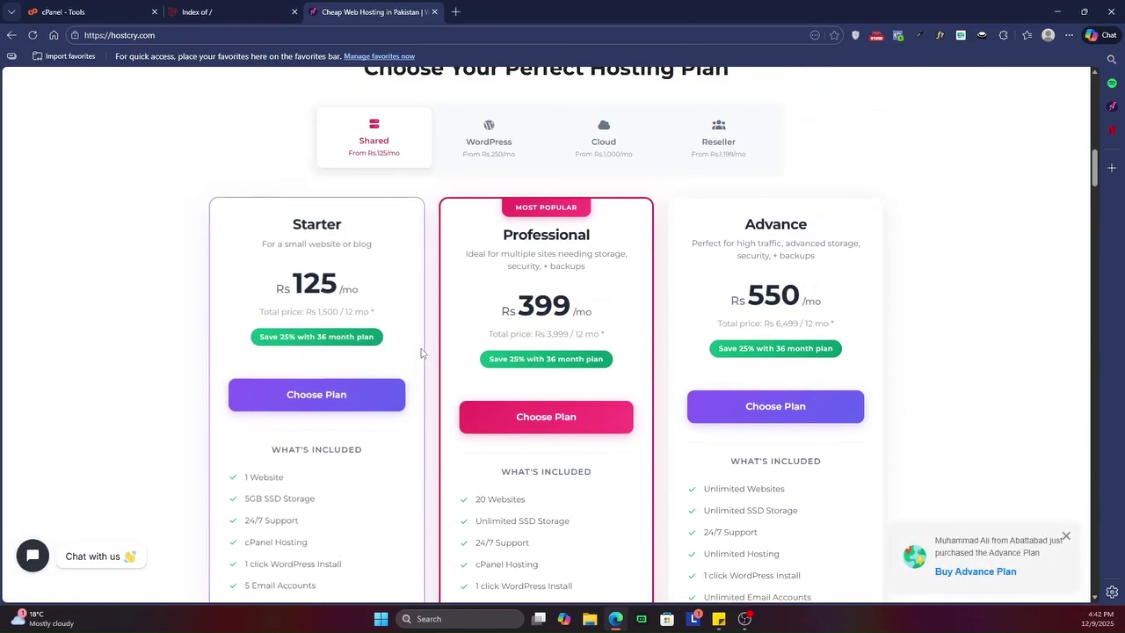
pyautogui.scroll(-1, 421, 349)
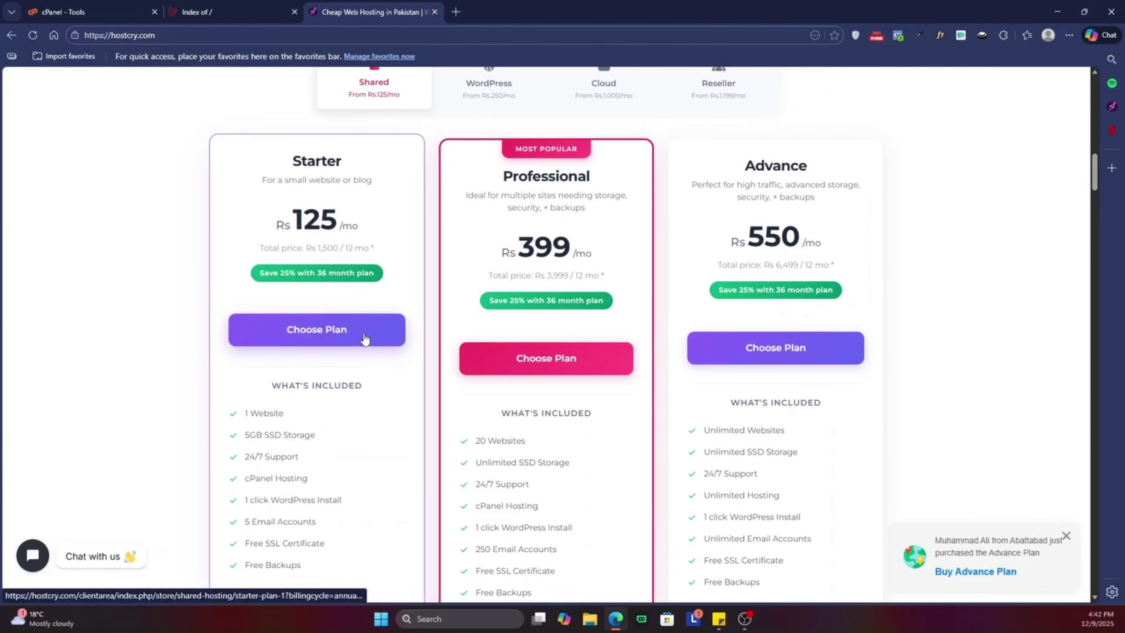
# Step: Check the aicraftedsalt.com directory index against its cPanel tools page, ending on cPanel
pyautogui.click(254, 7)
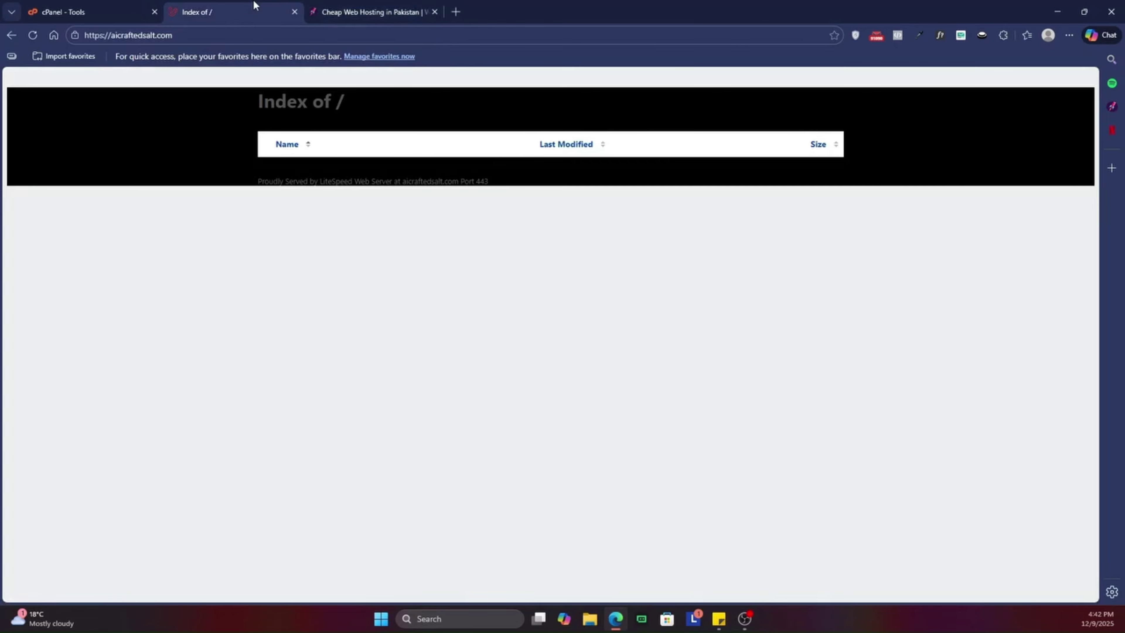
pyautogui.click(126, 5)
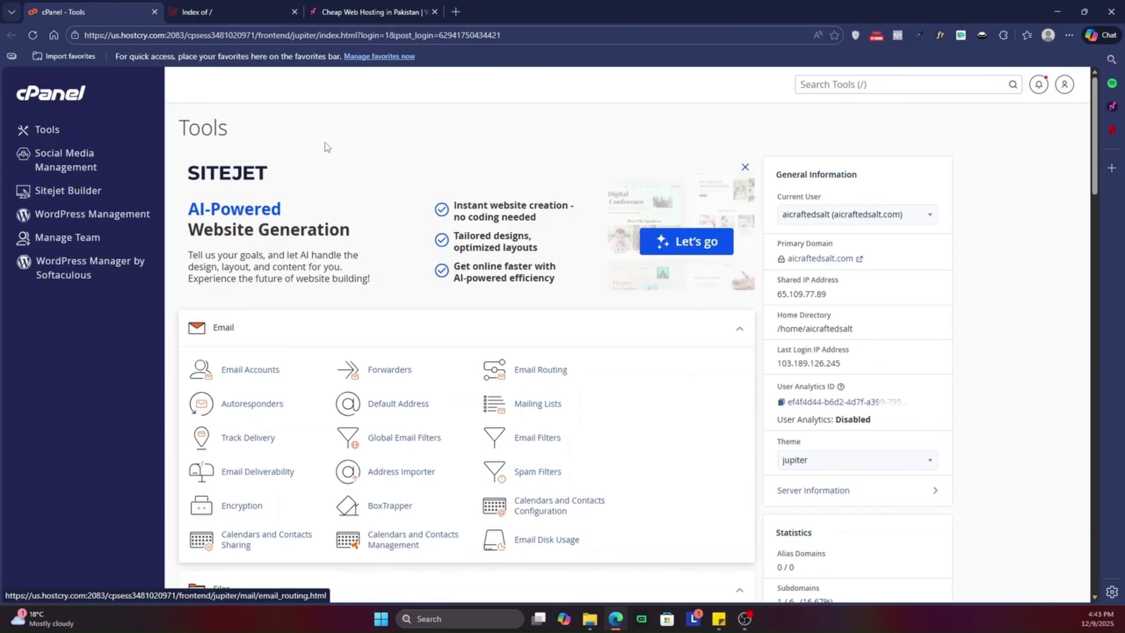
pyautogui.click(259, 8)
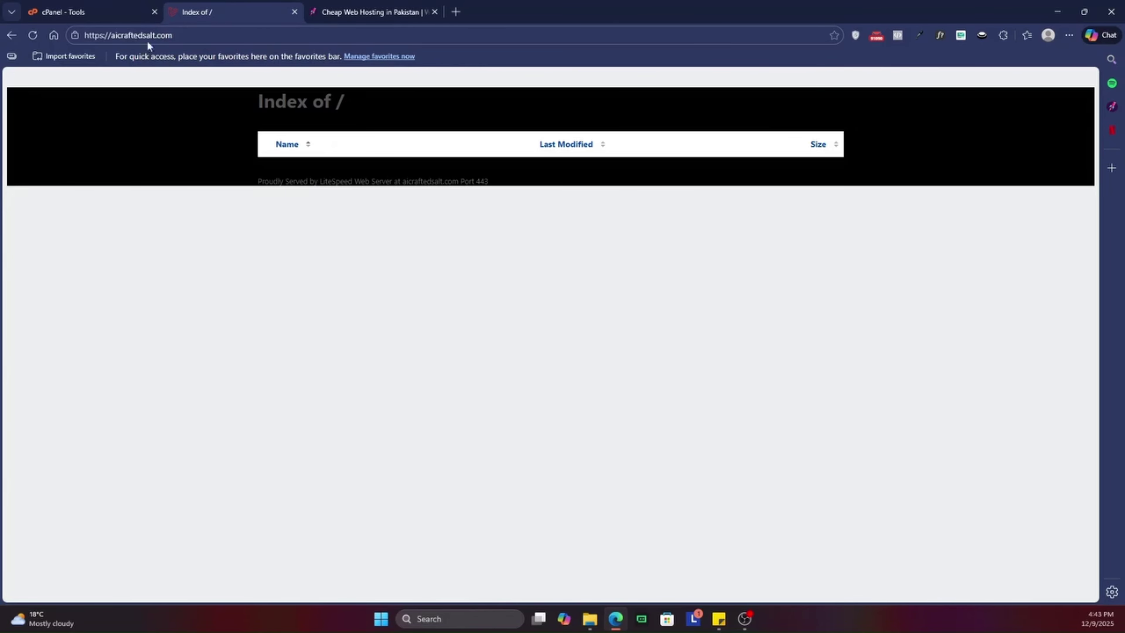
pyautogui.click(113, 13)
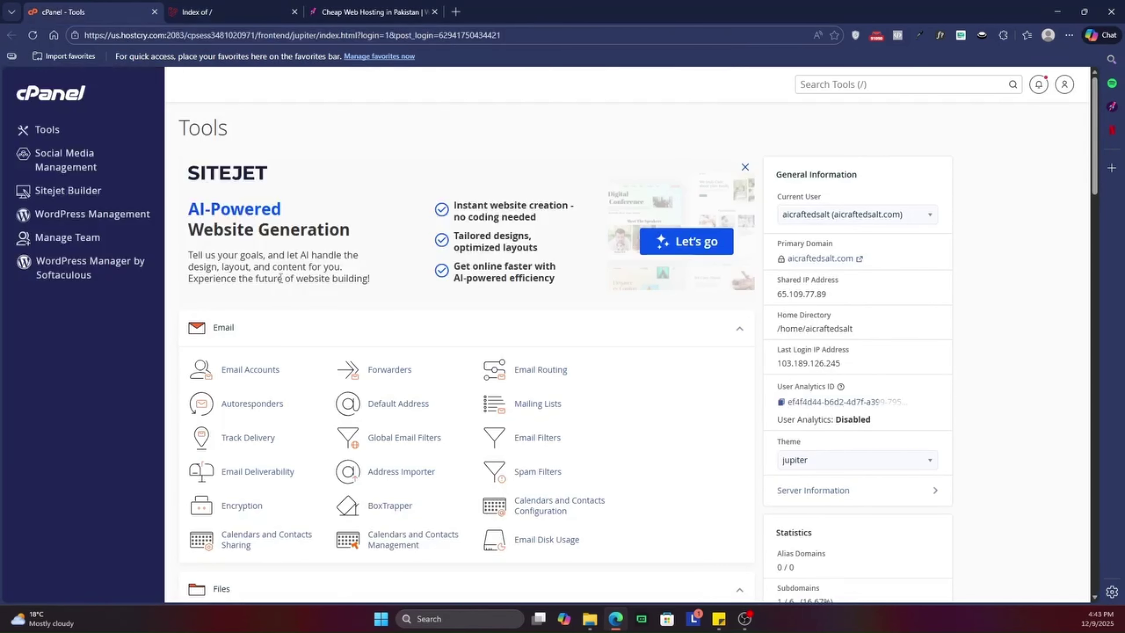
pyautogui.click(235, 12)
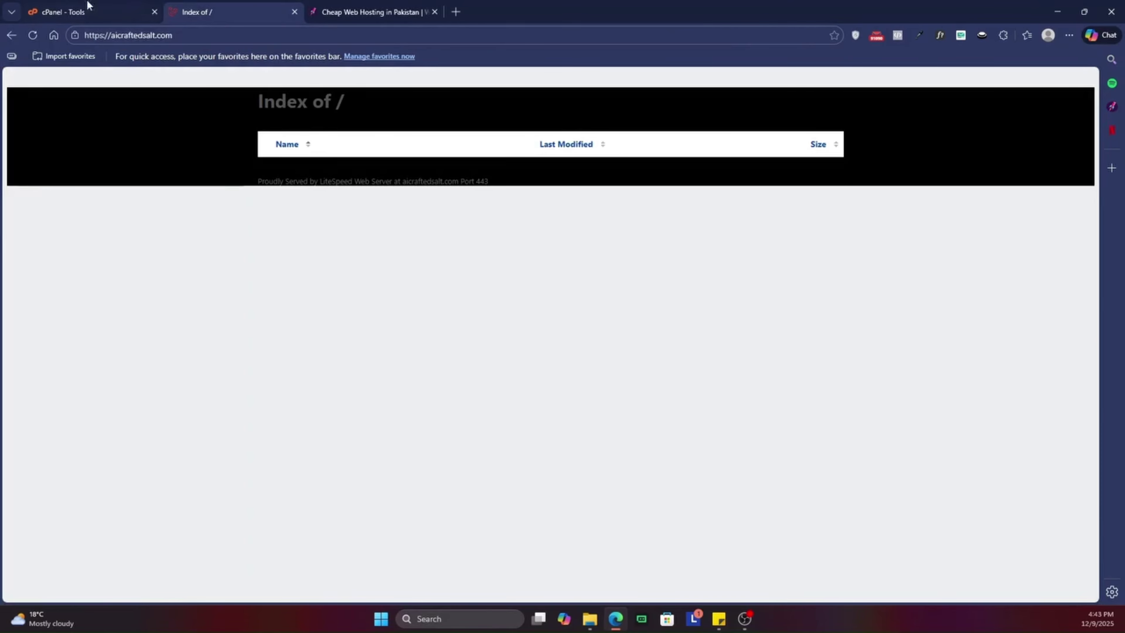
pyautogui.click(98, 6)
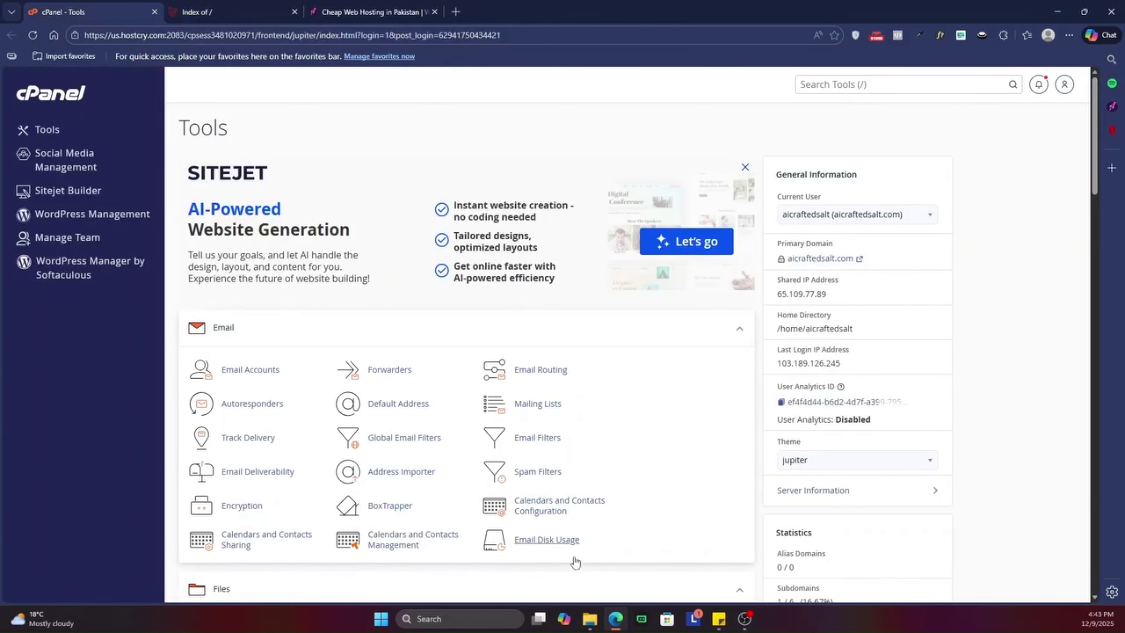
# Step: Switch to the php-tut project folder in File Explorer and permanently delete the php-tut.tar archive
pyautogui.click(593, 625)
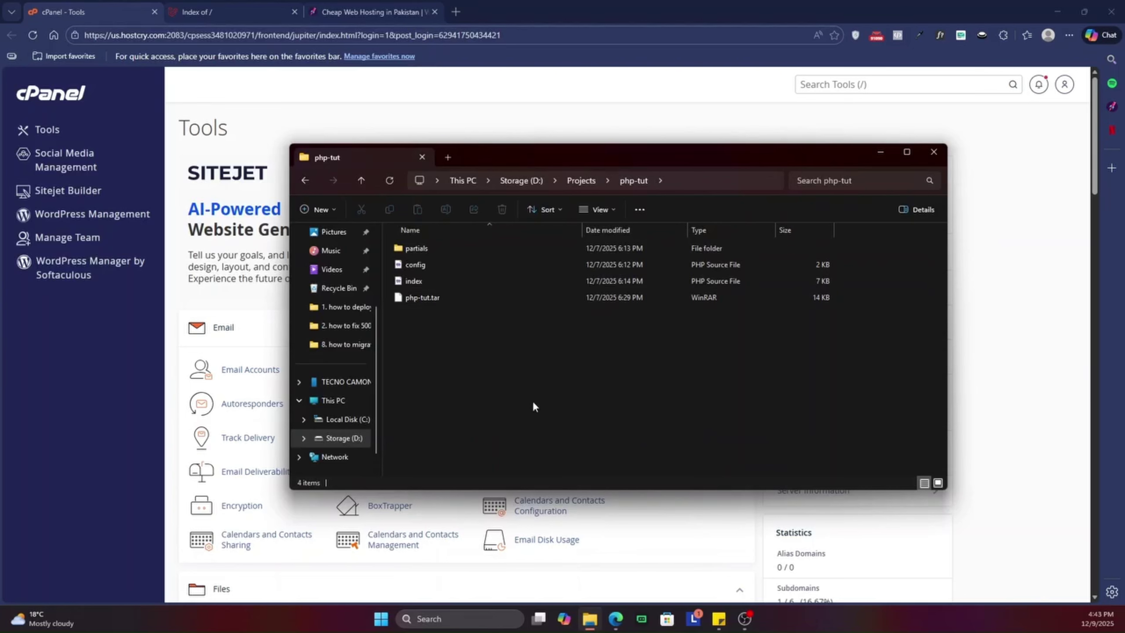
pyautogui.moveTo(883, 287); pyautogui.dragTo(580, 250)
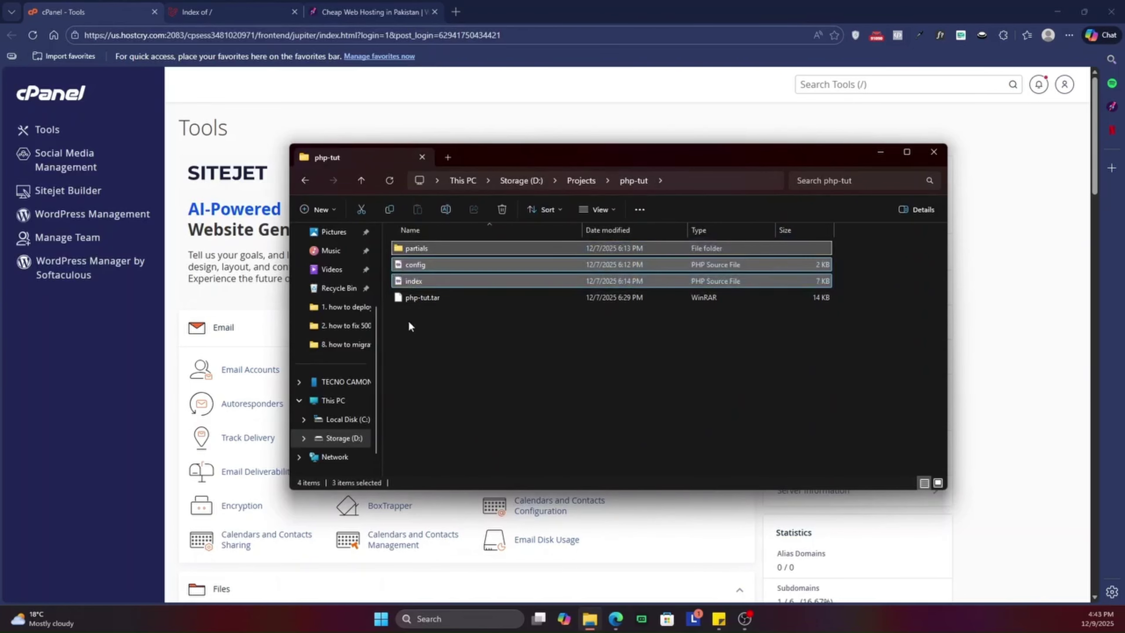
pyautogui.click(420, 300)
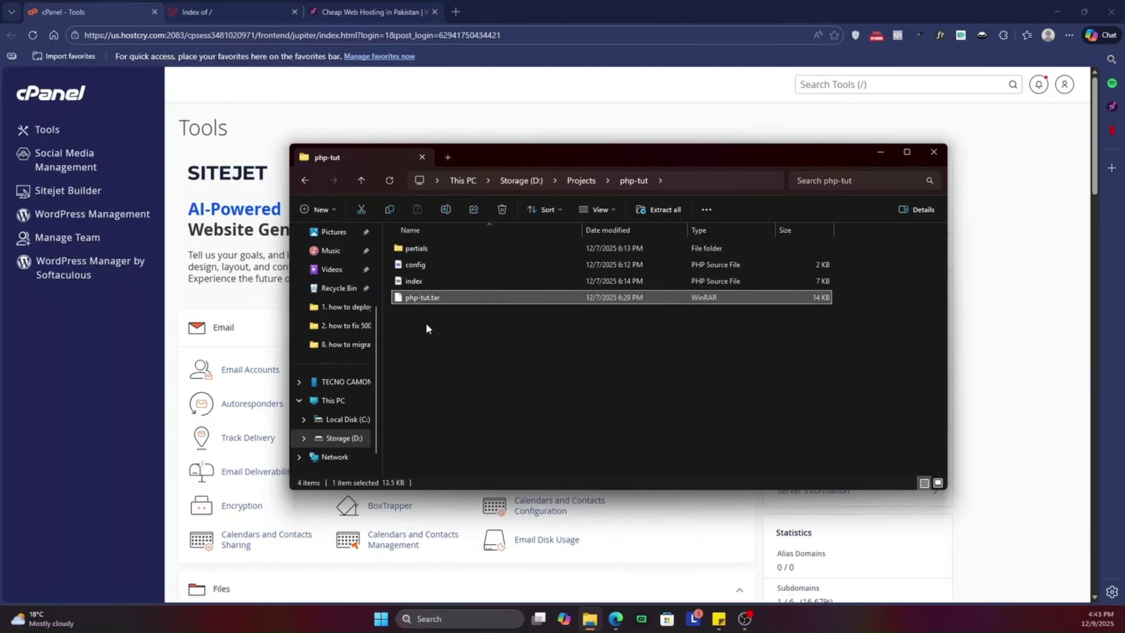
pyautogui.hotkey('shift', 'Delete')
pyautogui.press('Return')
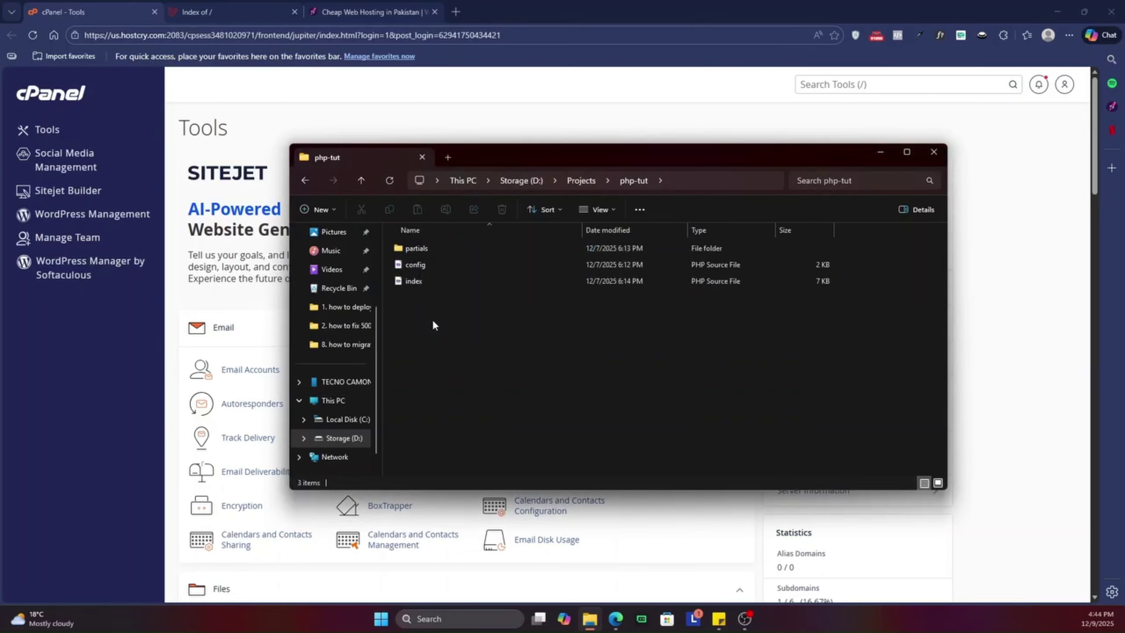
# Step: Look at the 7-Zip compression options for the partials folder and the config and index files, leaving them unarchived
pyautogui.moveTo(541, 408); pyautogui.dragTo(433, 226)
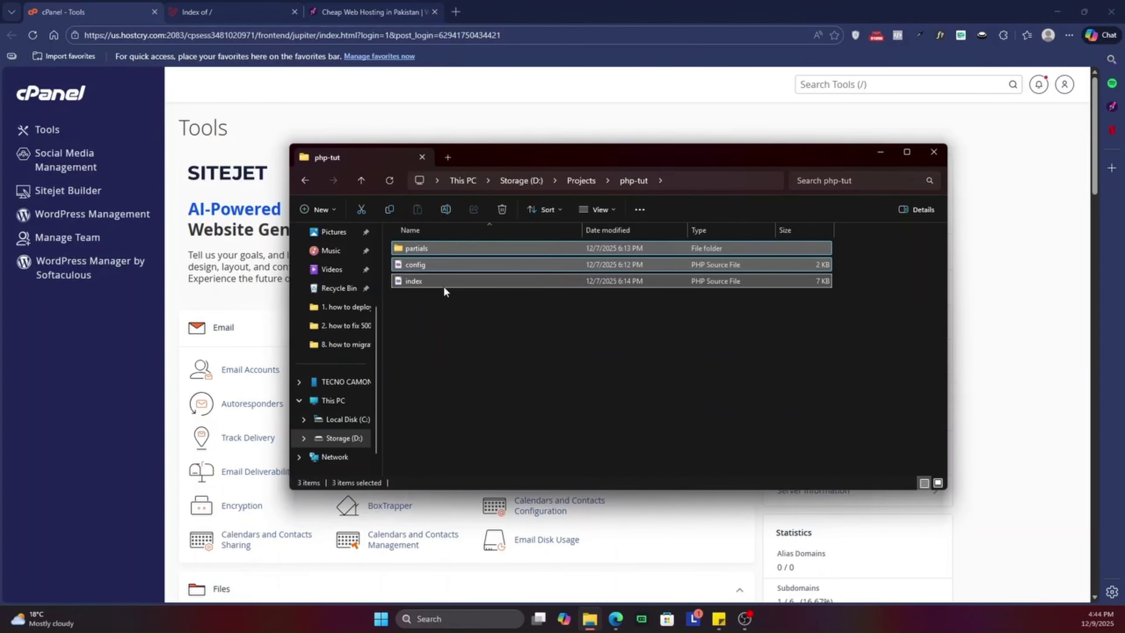
pyautogui.rightClick(448, 265)
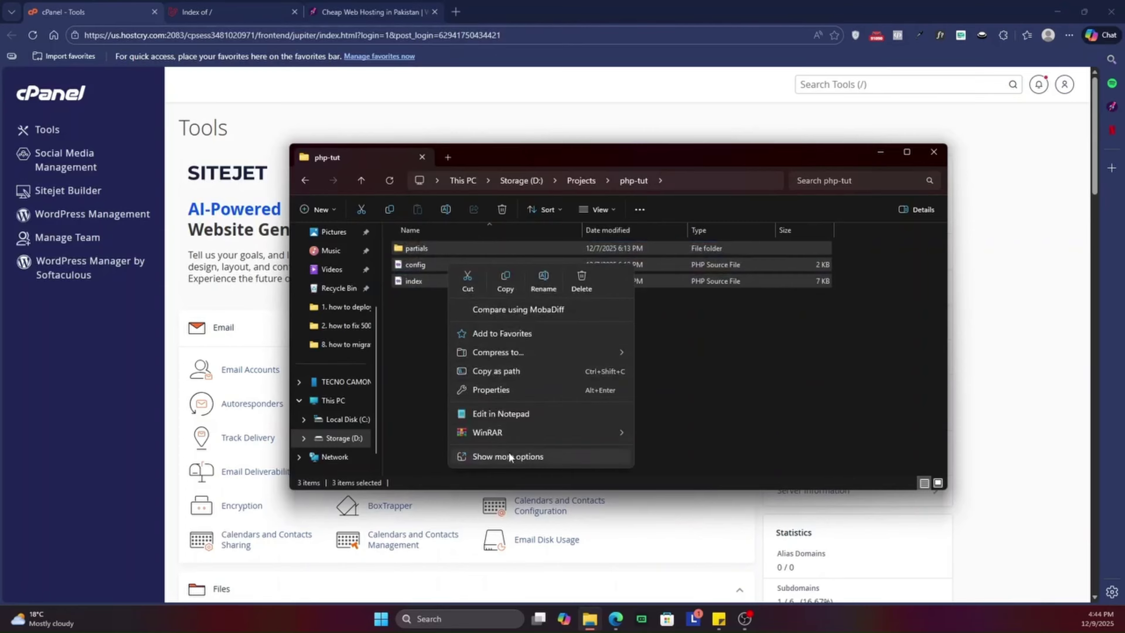
pyautogui.click(528, 456)
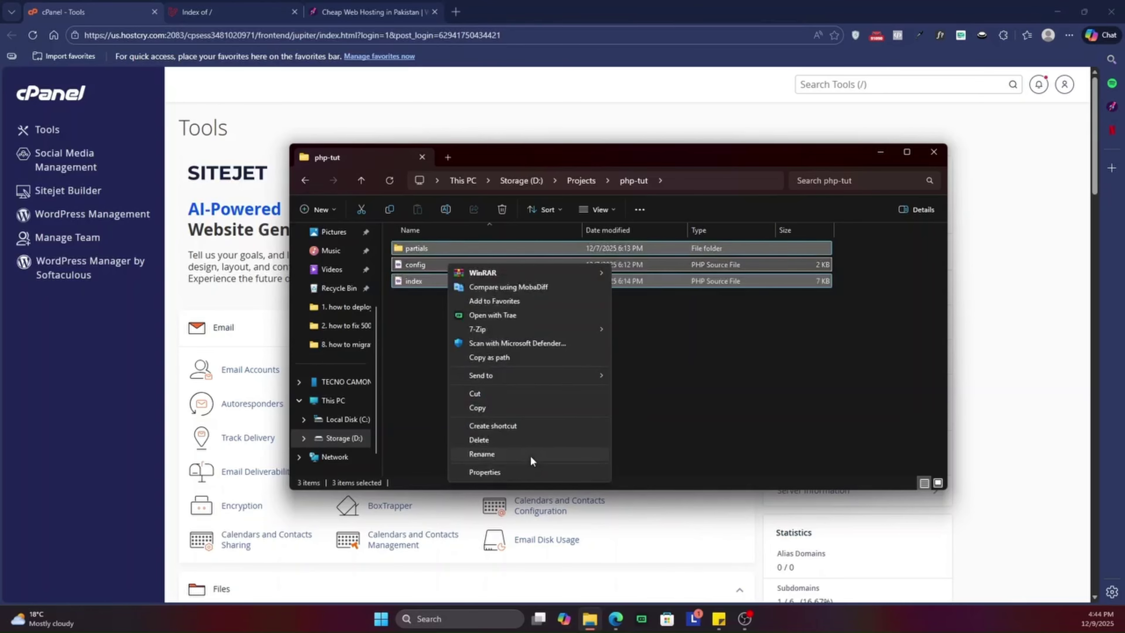
pyautogui.moveTo(536, 330)
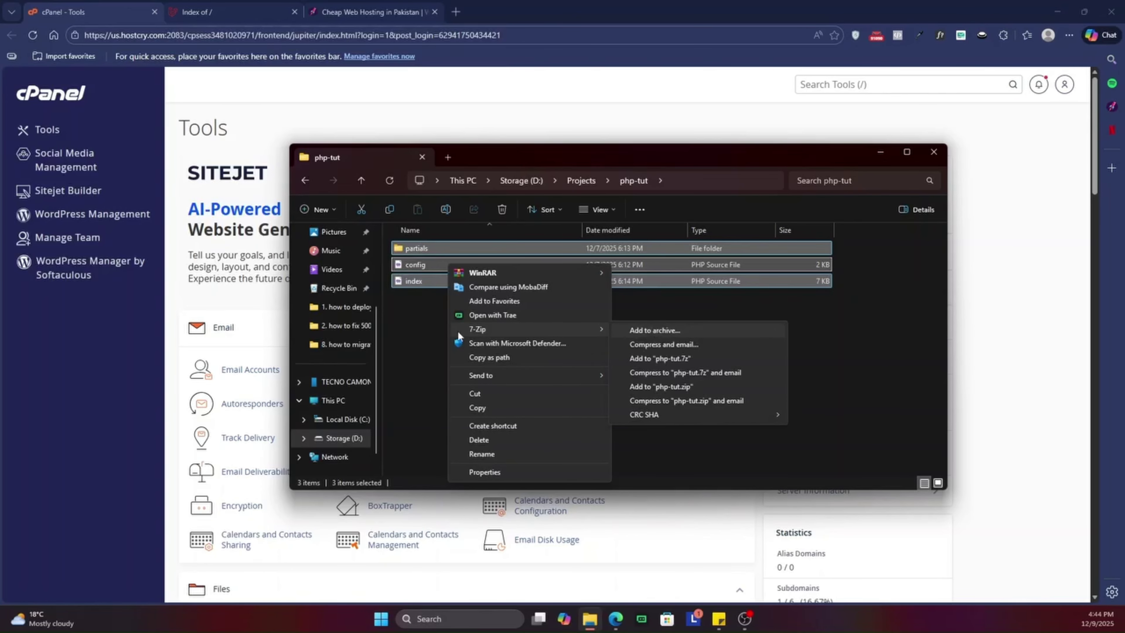
pyautogui.click(430, 341)
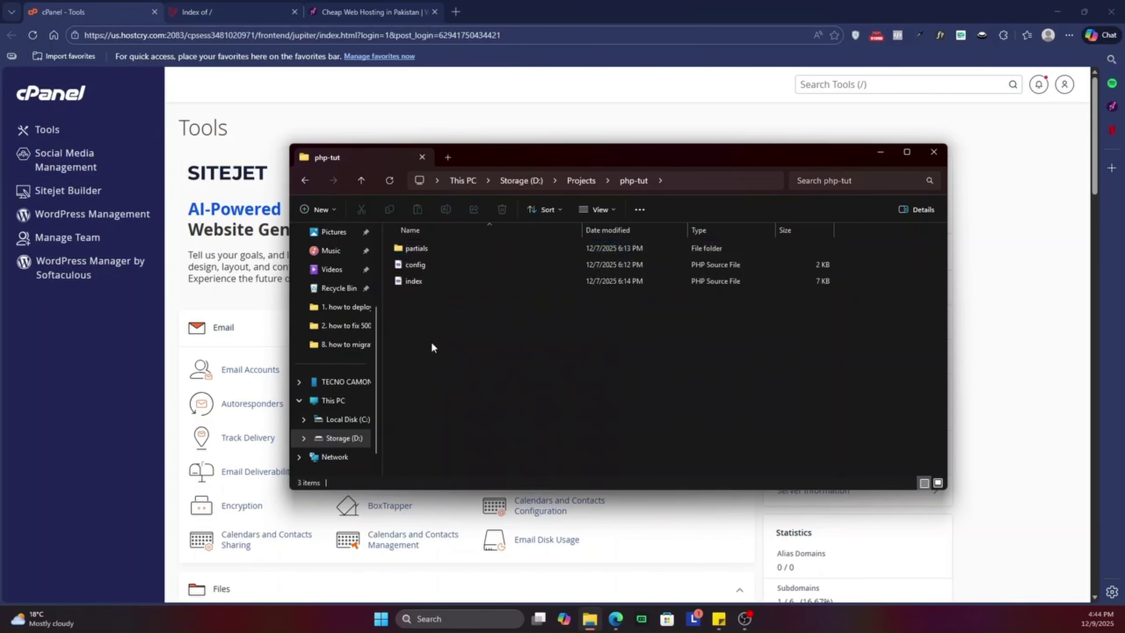
# Step: Search the web for 7zip in a new browser tab and examine the 64-bit Windows x64 installer on its download page
pyautogui.click(456, 12)
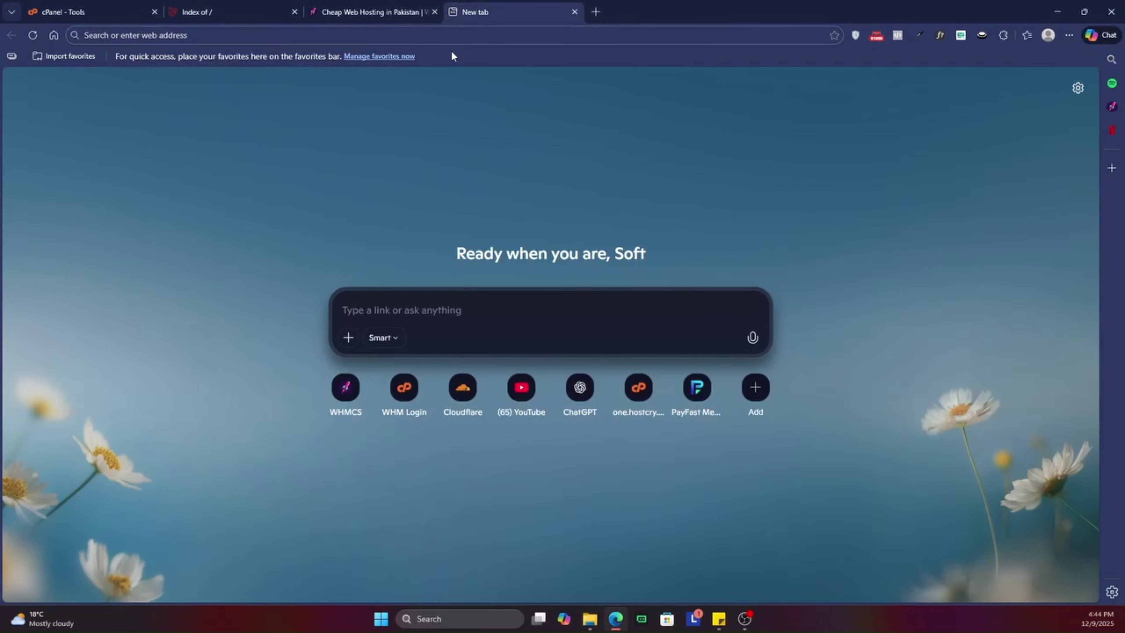
pyautogui.click(454, 38)
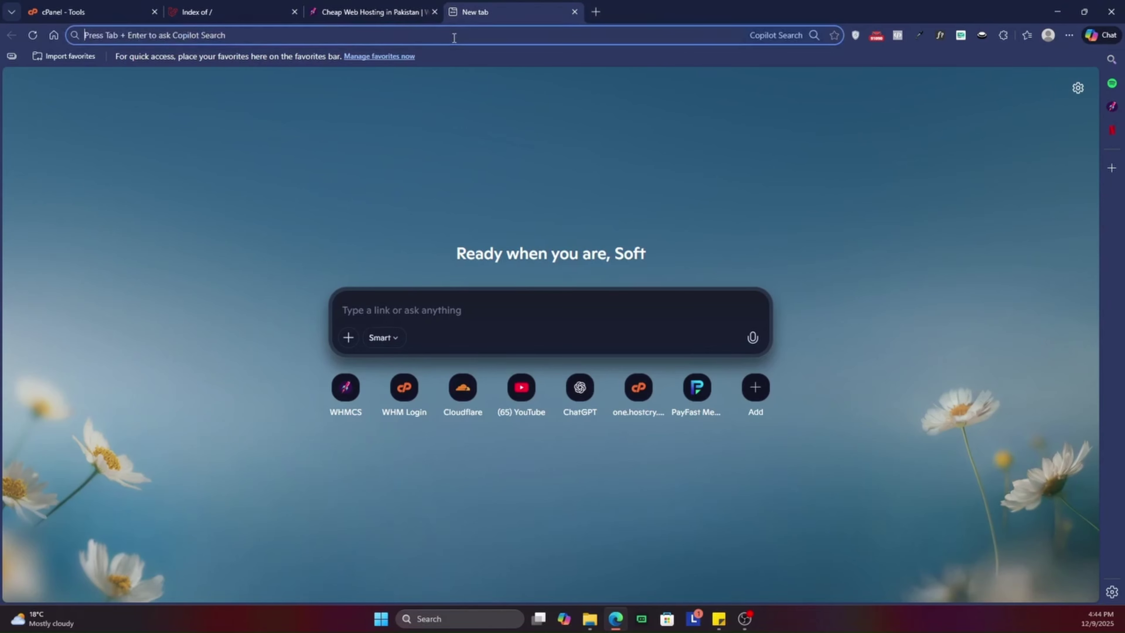
pyautogui.write('7zip')
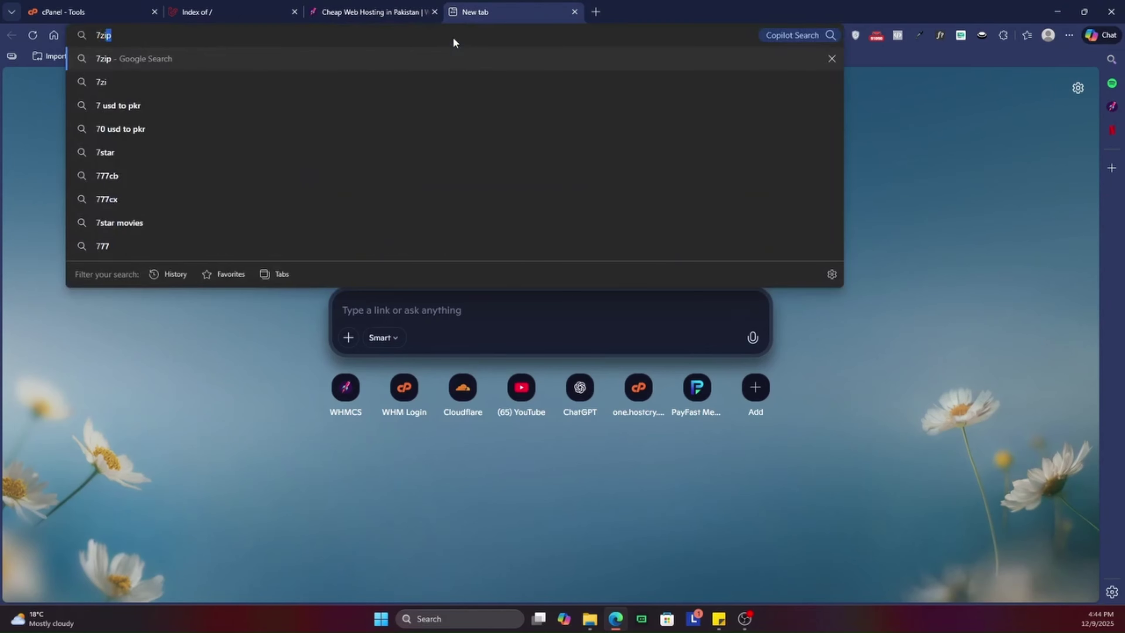
pyautogui.press('Return')
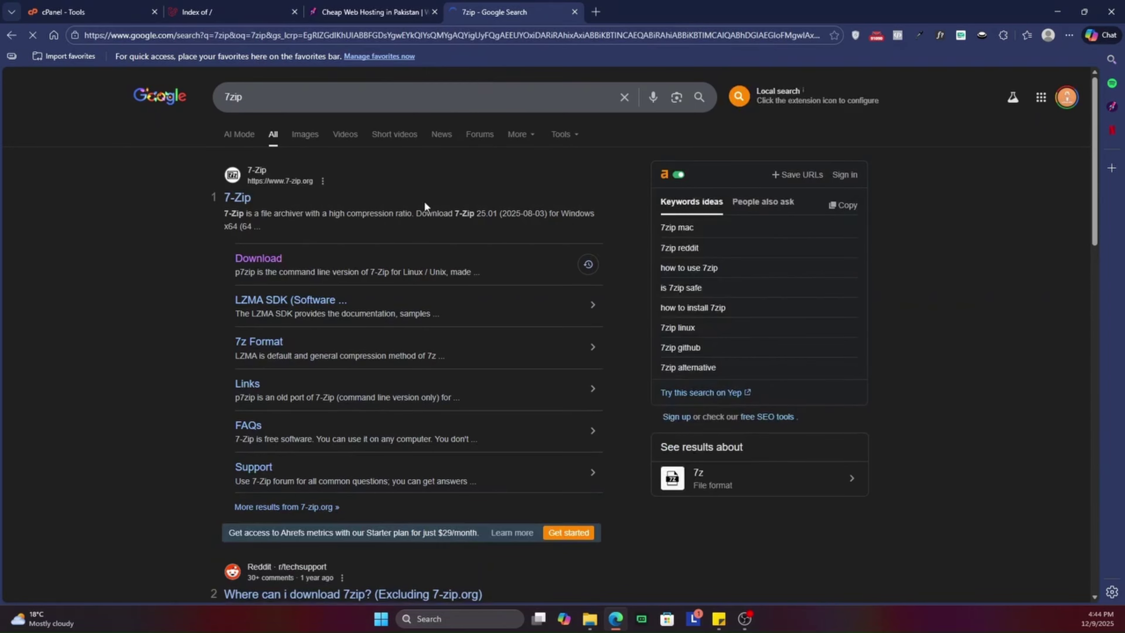
pyautogui.click(264, 259)
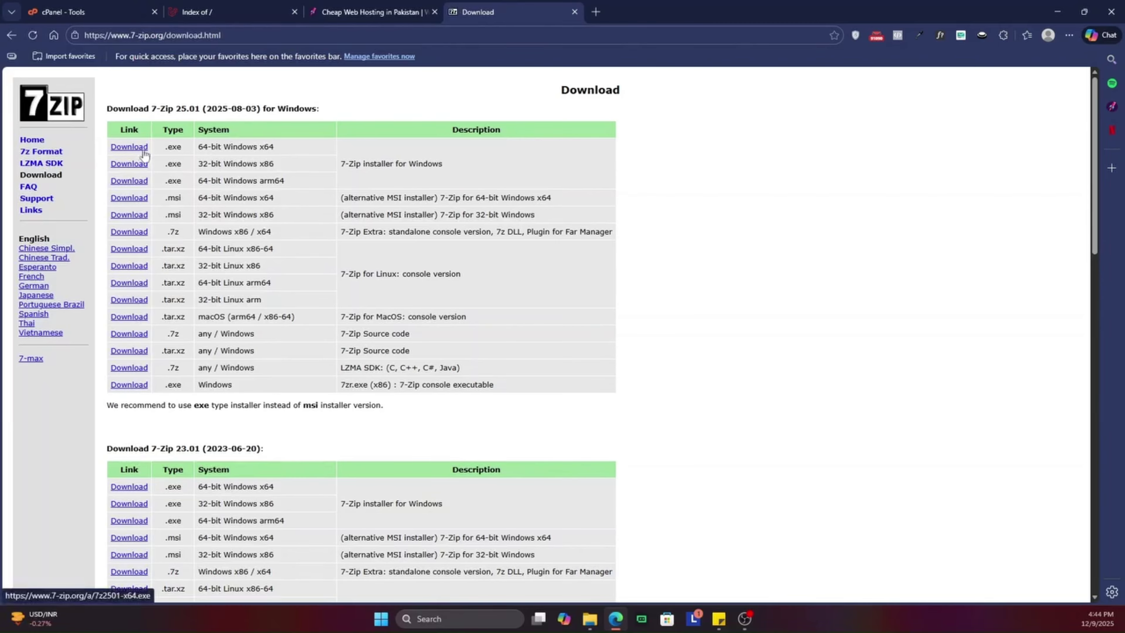
pyautogui.moveTo(302, 147); pyautogui.dragTo(149, 150)
pyautogui.click(253, 149)
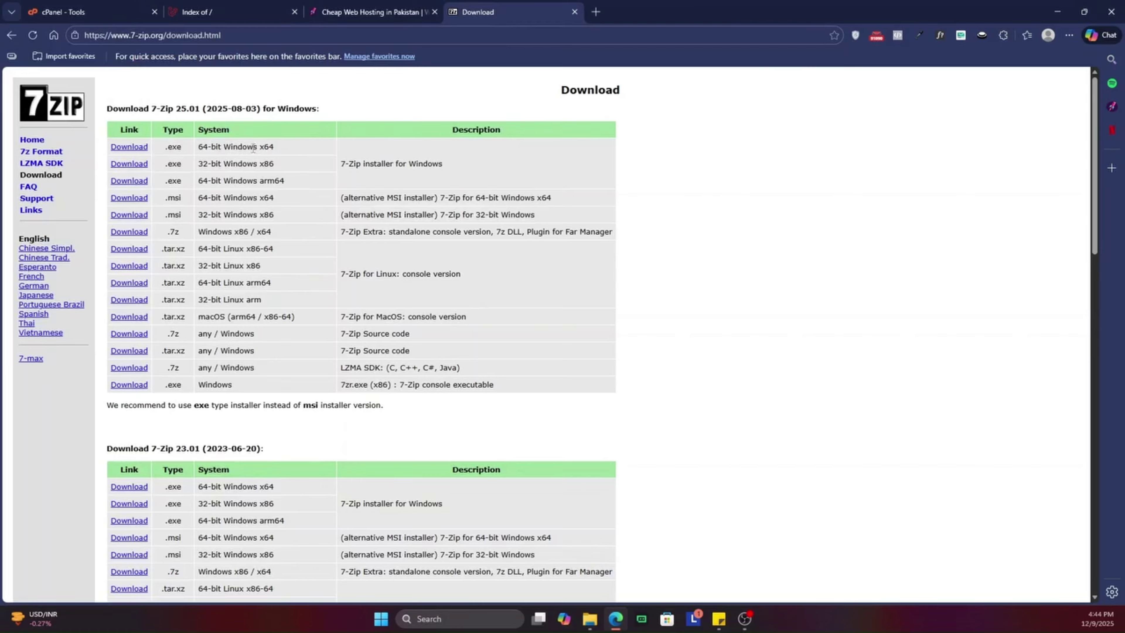
# Step: Close the 7-Zip download page and archive the partials folder and the config and index files in File Explorer as php-tut.tar with 7-Zip
pyautogui.middleClick(502, 6)
pyautogui.click(589, 619)
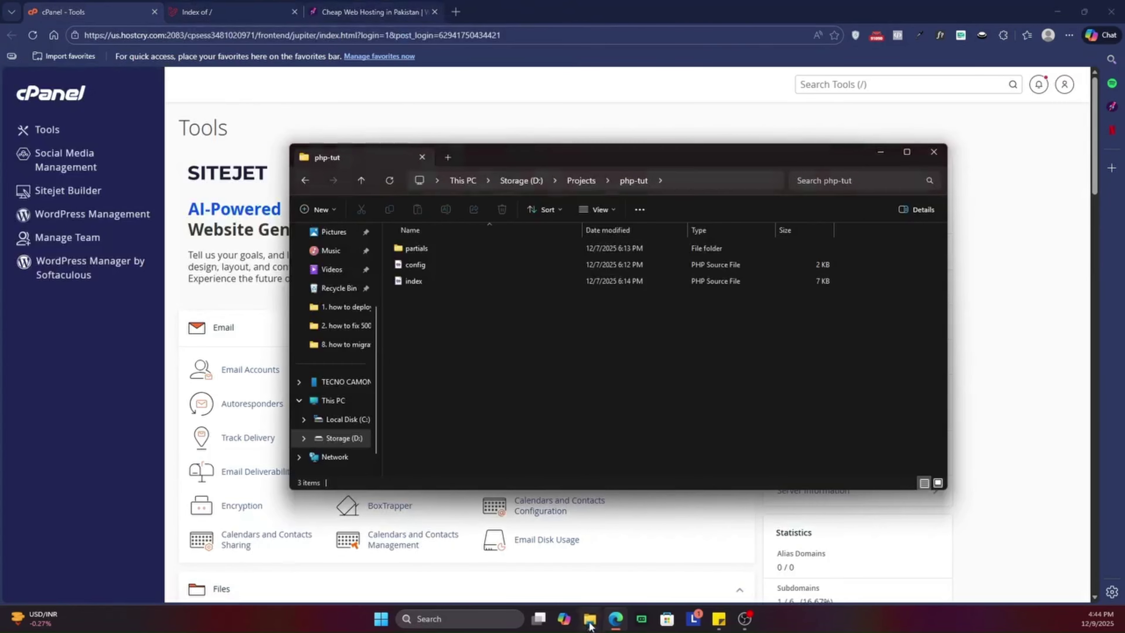
pyautogui.moveTo(478, 327); pyautogui.dragTo(433, 256)
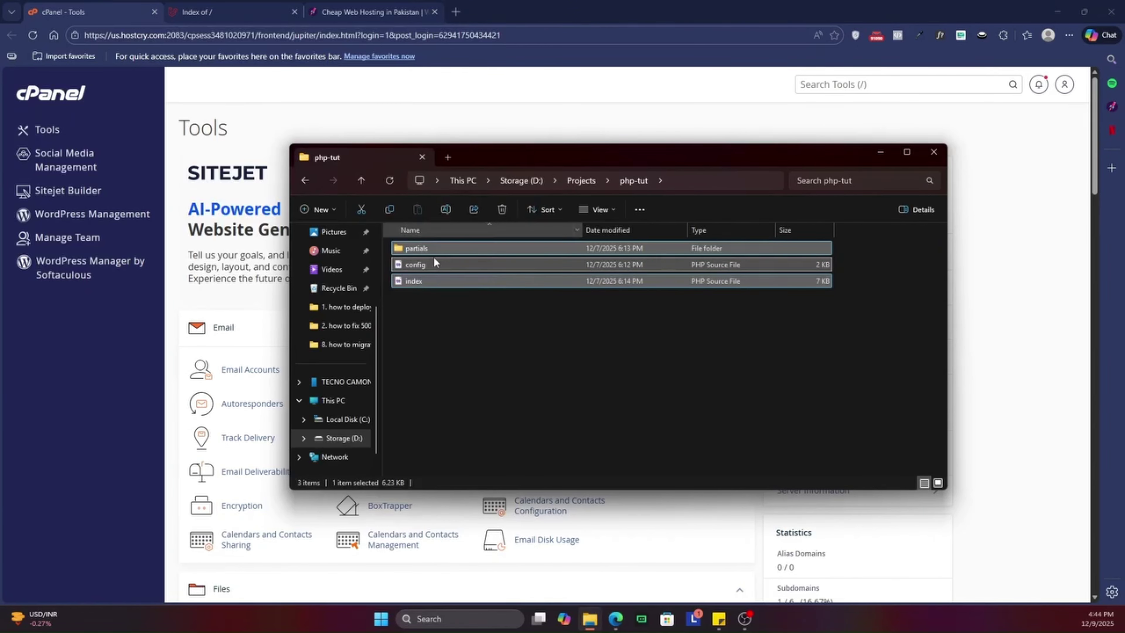
pyautogui.rightClick(453, 277)
pyautogui.click(486, 472)
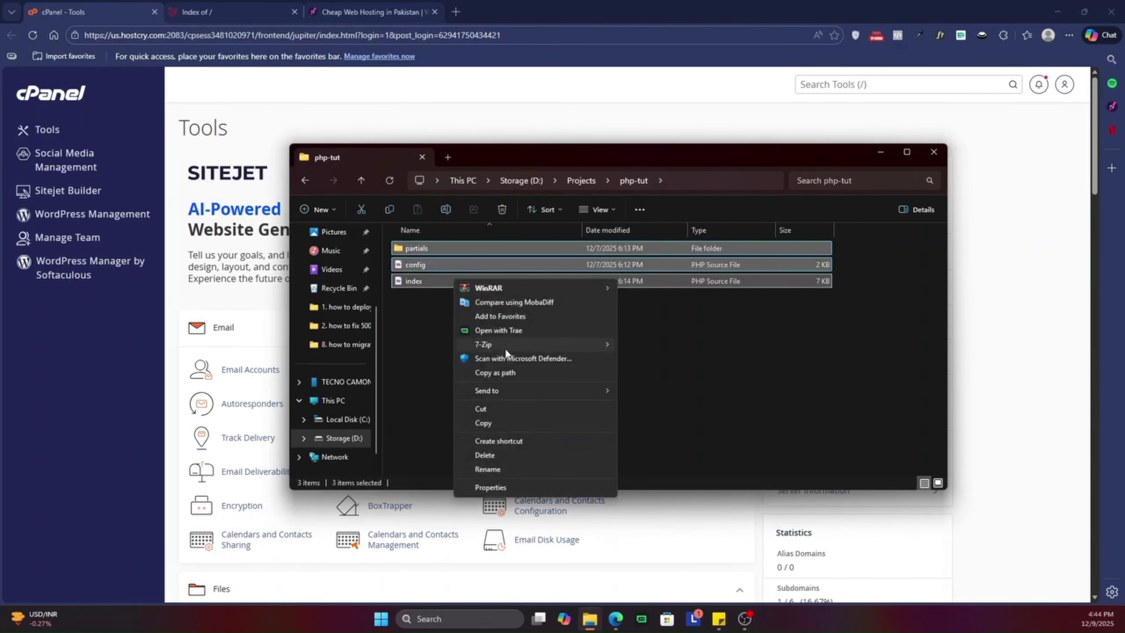
pyautogui.moveTo(504, 348)
pyautogui.click(672, 347)
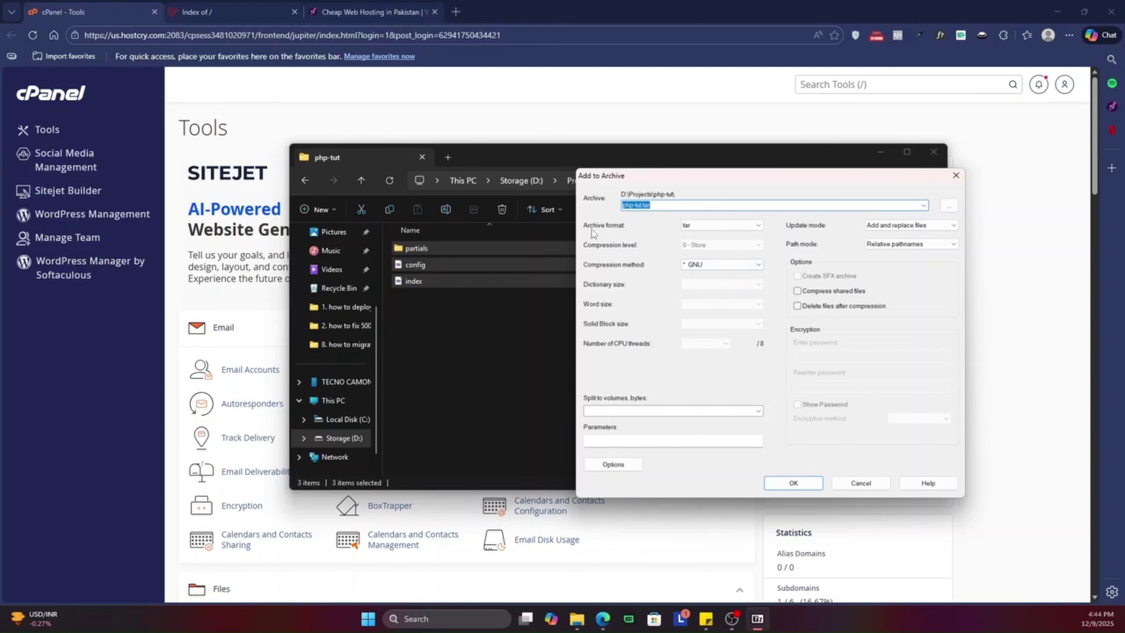
pyautogui.click(687, 225)
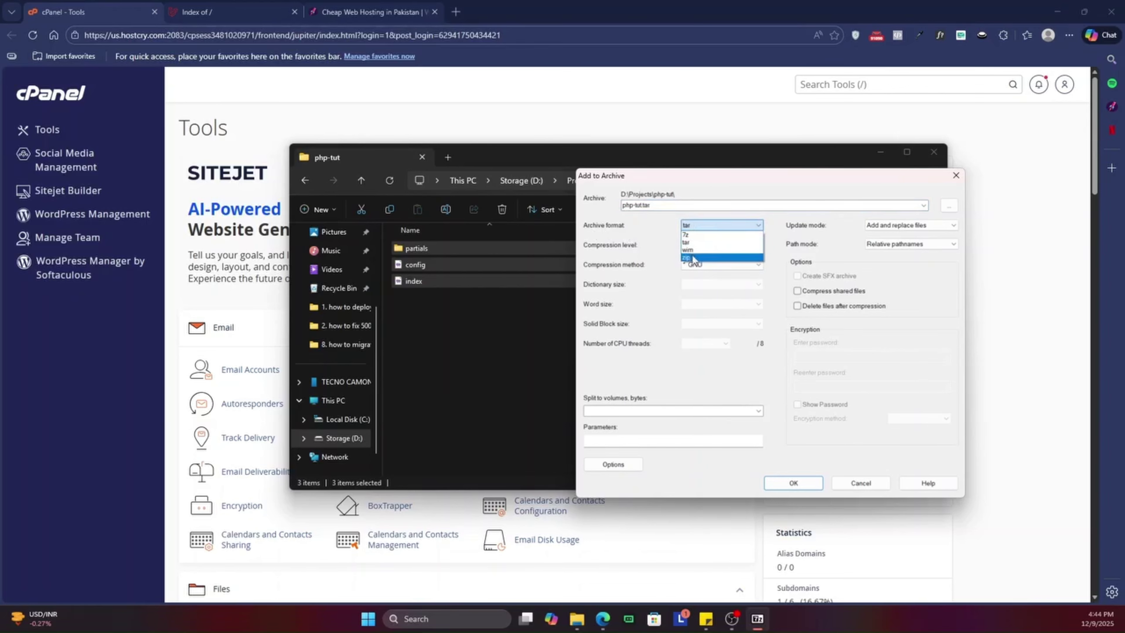
pyautogui.click(687, 243)
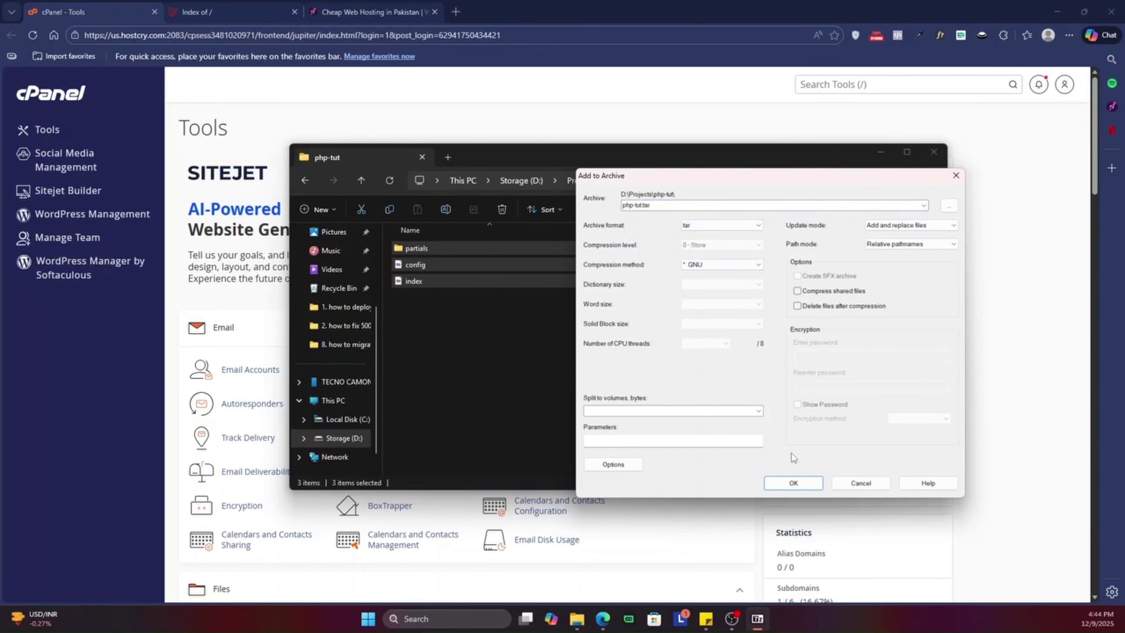
pyautogui.click(793, 483)
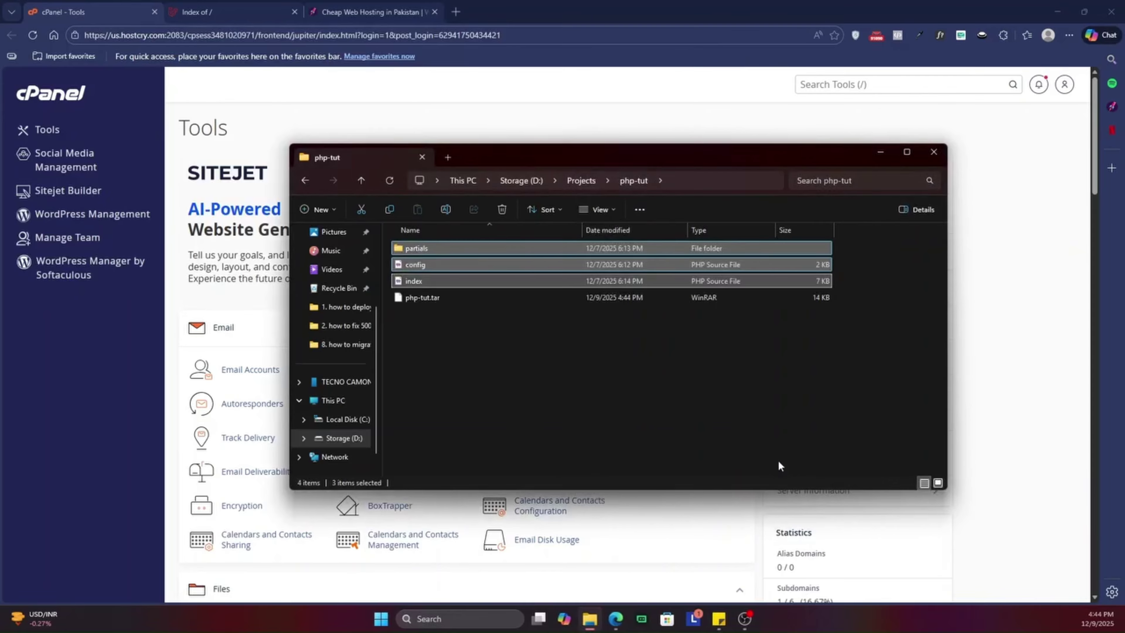
pyautogui.moveTo(483, 357); pyautogui.dragTo(412, 298)
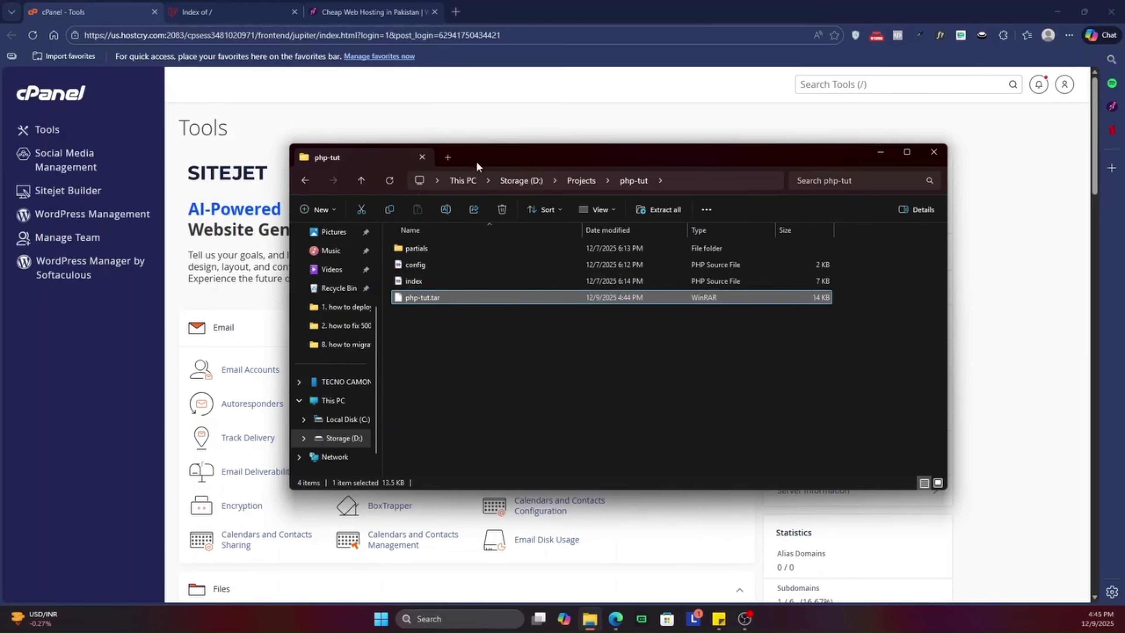
# Step: Move the File Explorer window out of the way and reload the aicraftedsalt.com page in the browser
pyautogui.moveTo(476, 165); pyautogui.dragTo(1124, 170)
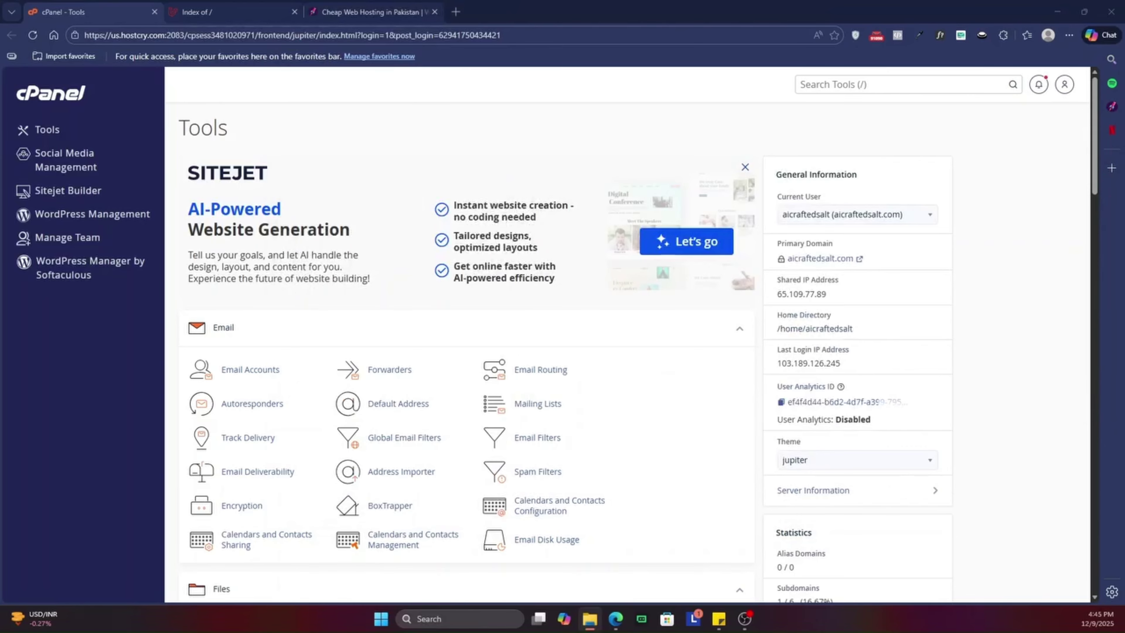
pyautogui.click(211, 13)
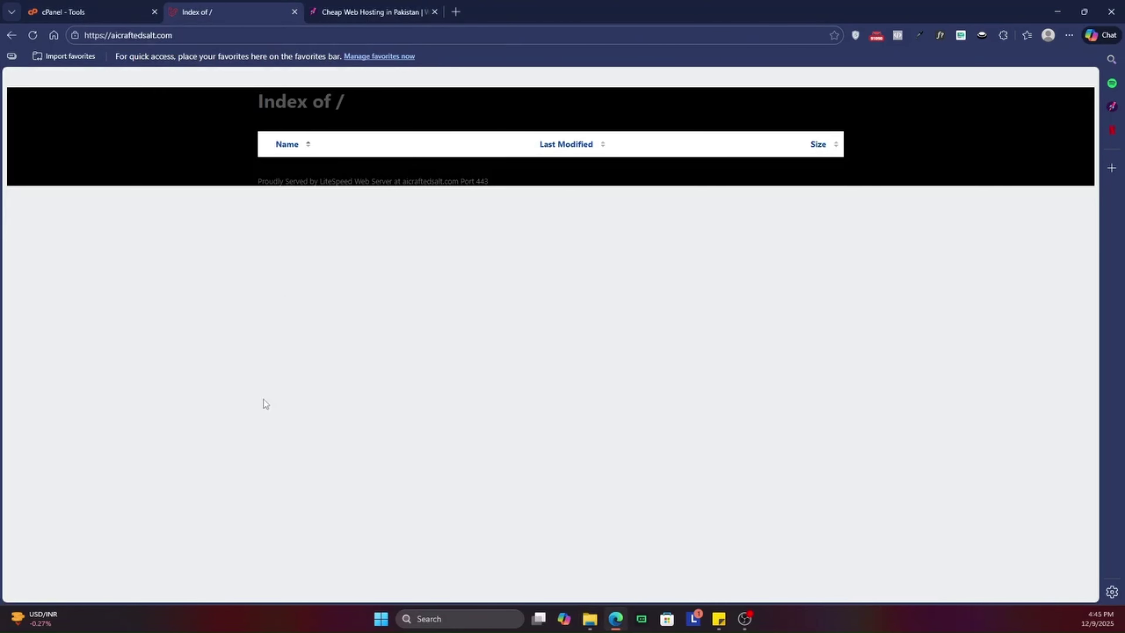
pyautogui.click(32, 35)
# Step: Open File Manager from the cPanel tools page and go into the public_html directory
pyautogui.click(80, 12)
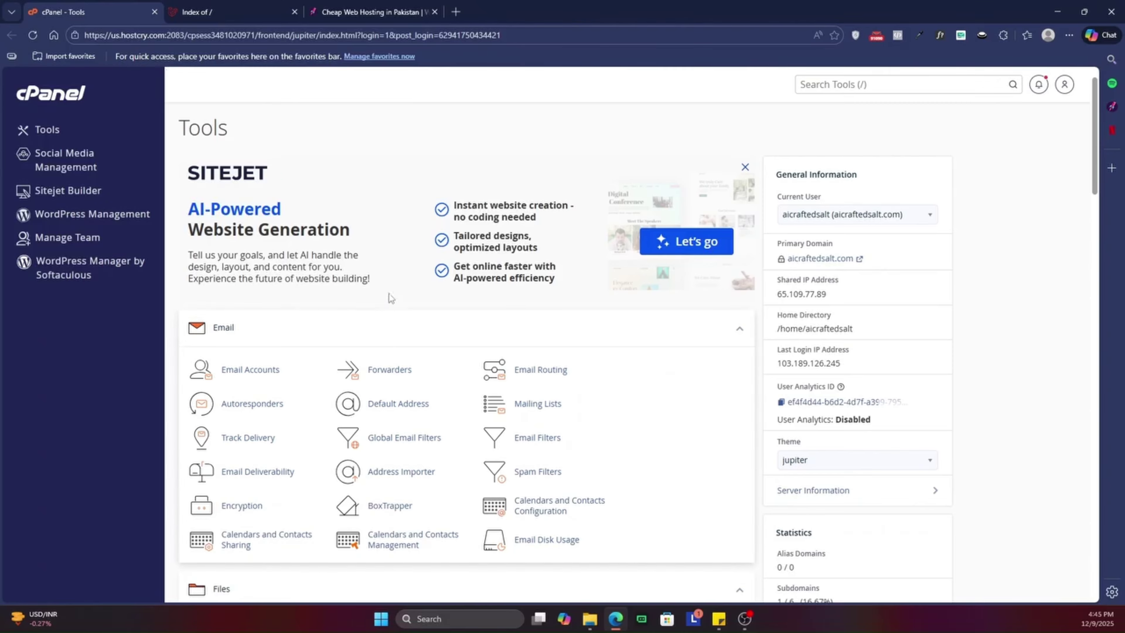
pyautogui.scroll(-4, 392, 288)
pyautogui.scroll(-3, 394, 277)
pyautogui.scroll(5, 316, 287)
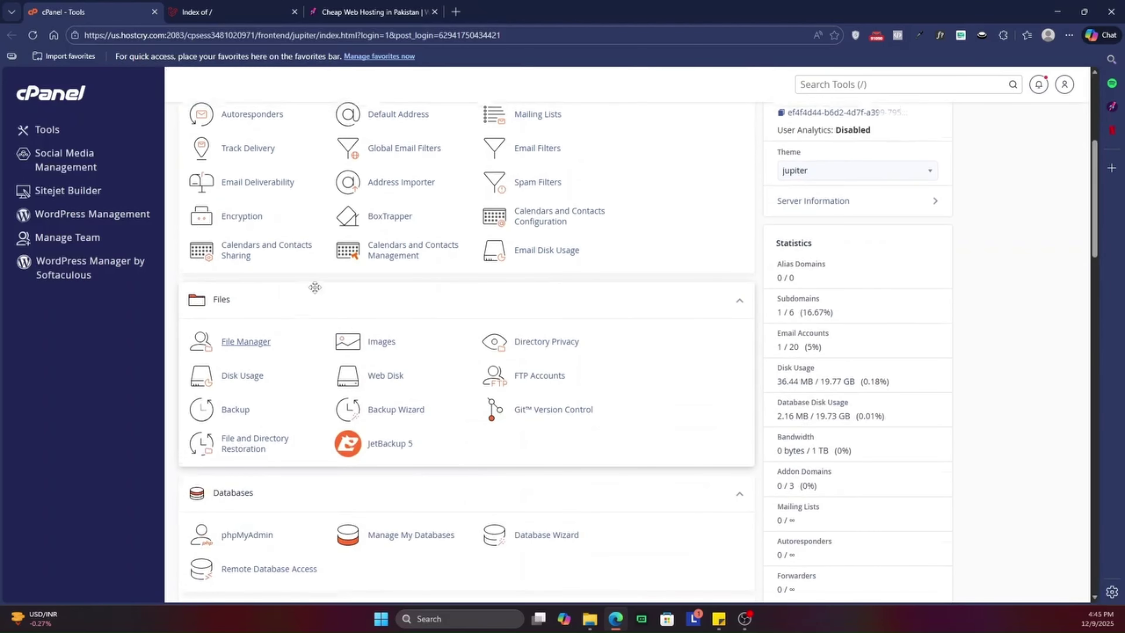
pyautogui.scroll(-4, 354, 319)
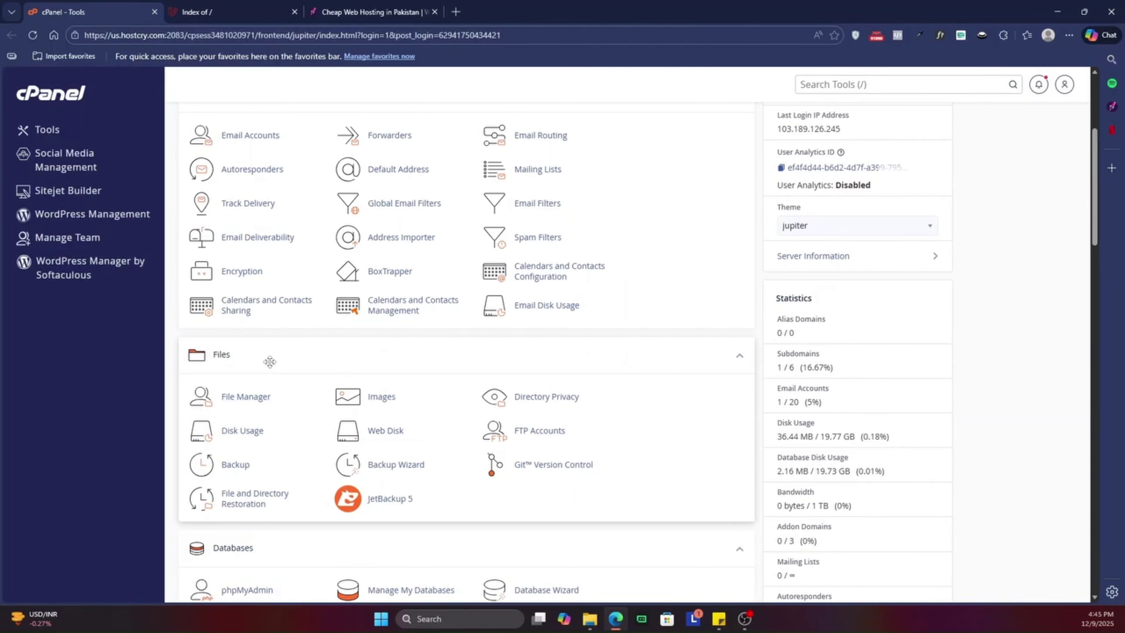
pyautogui.click(260, 403)
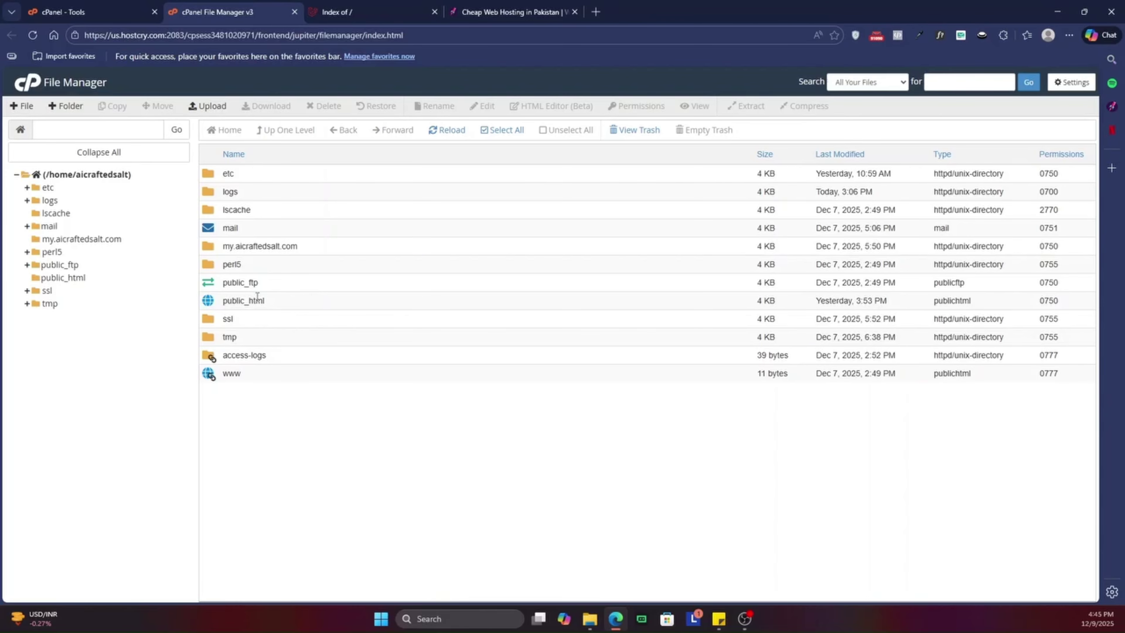
pyautogui.click(274, 304)
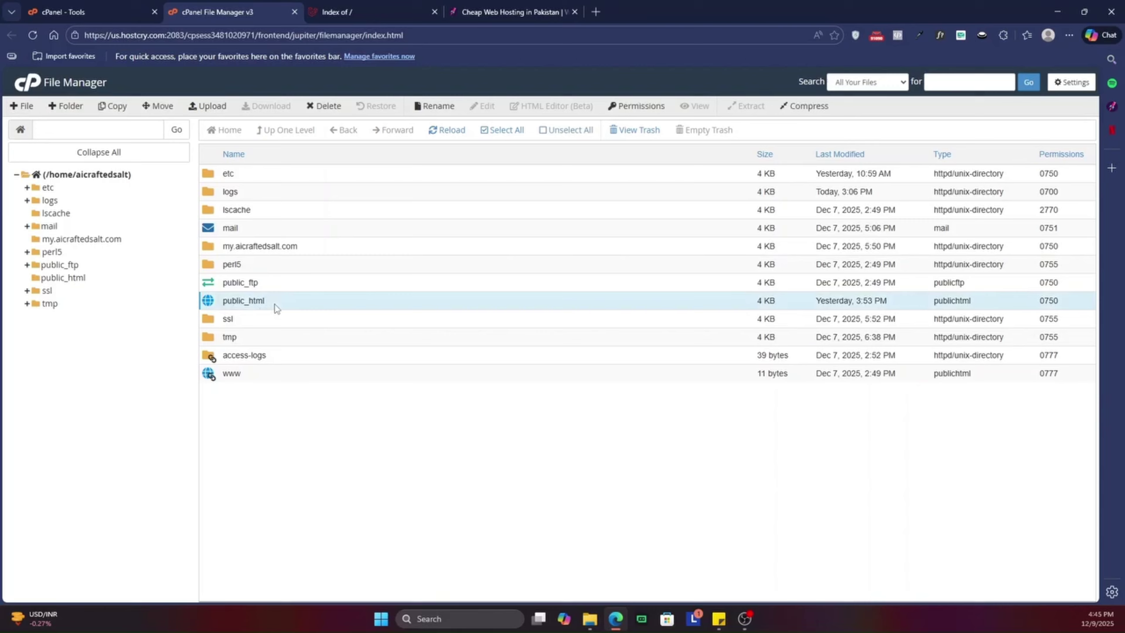
pyautogui.doubleClick(294, 297)
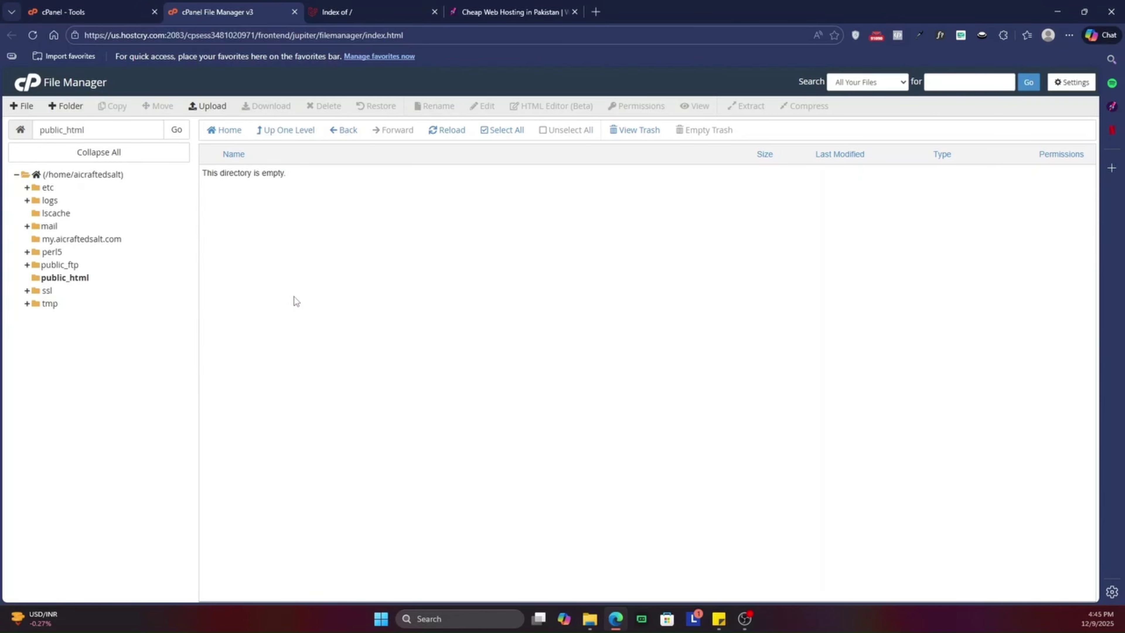
# Step: Create a new file named index.html in public_html and reload aicraftedsalt.com to check the site
pyautogui.click(354, 12)
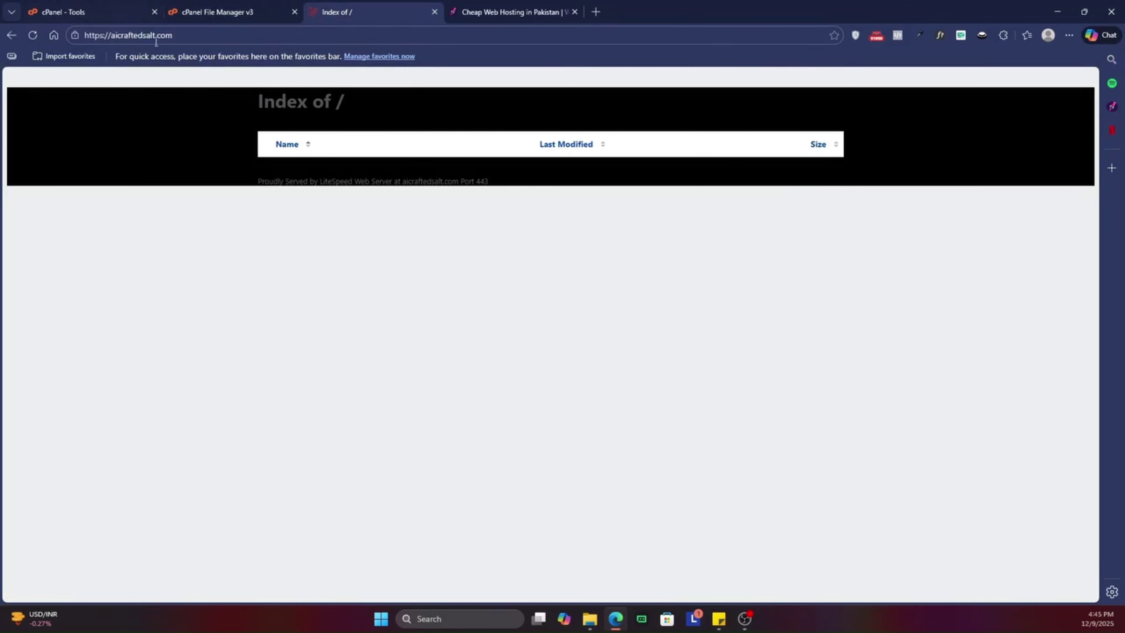
pyautogui.click(250, 9)
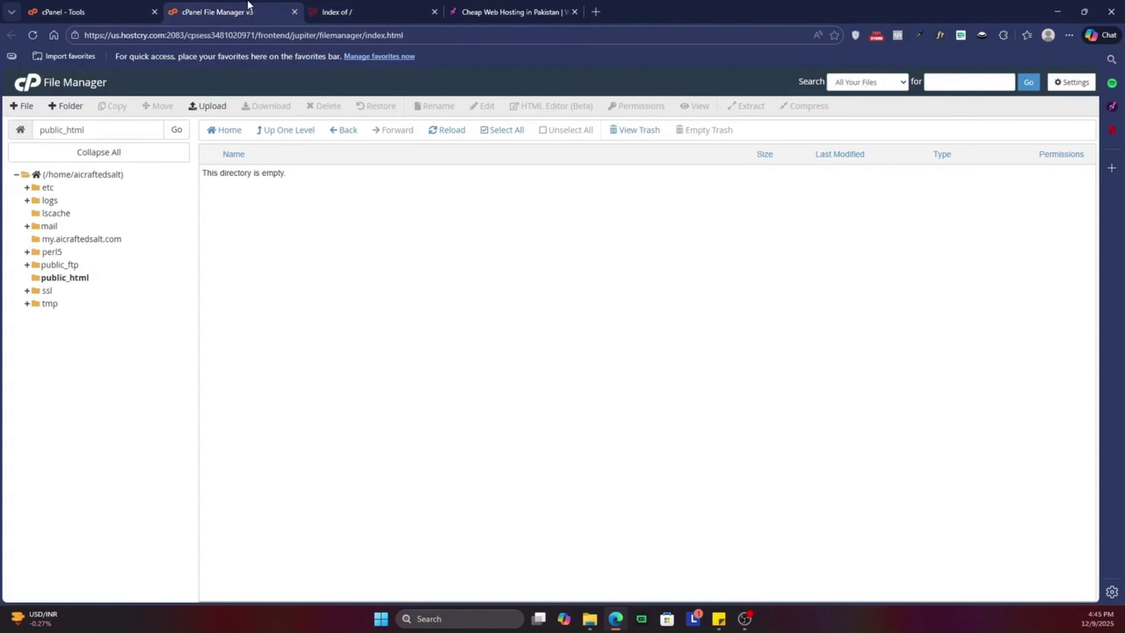
pyautogui.click(26, 107)
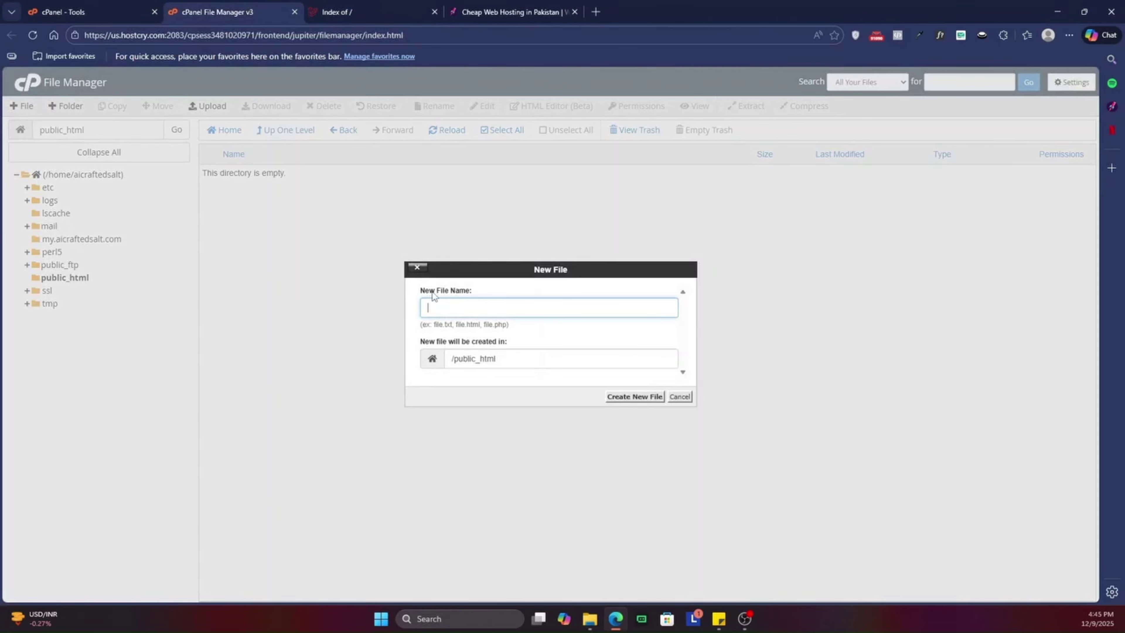
pyautogui.write('index.html')
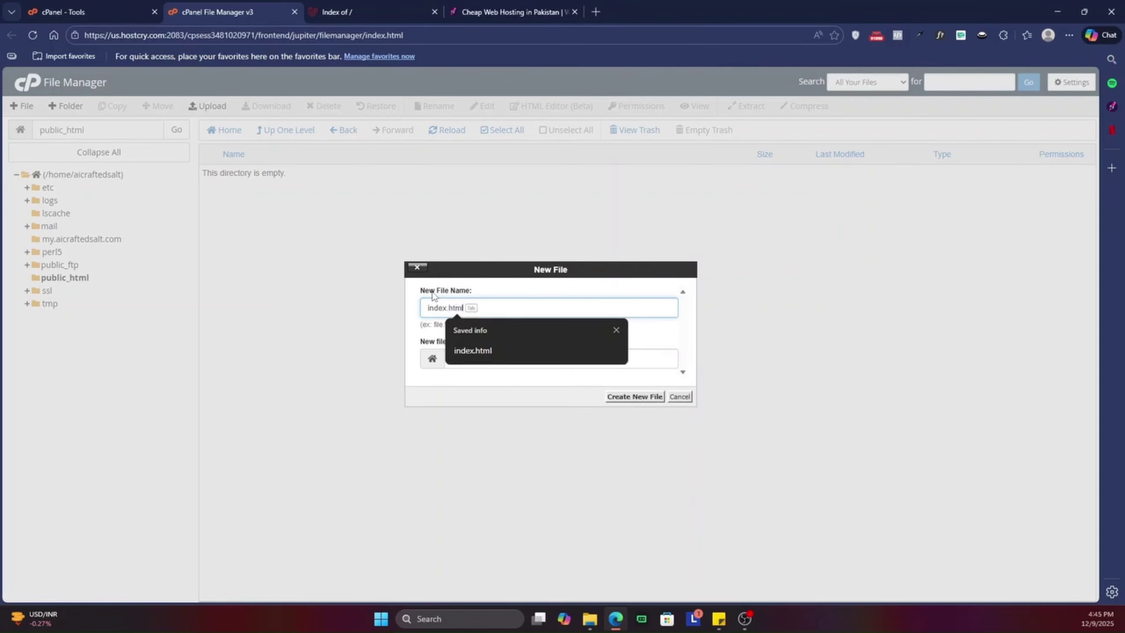
pyautogui.press('Return')
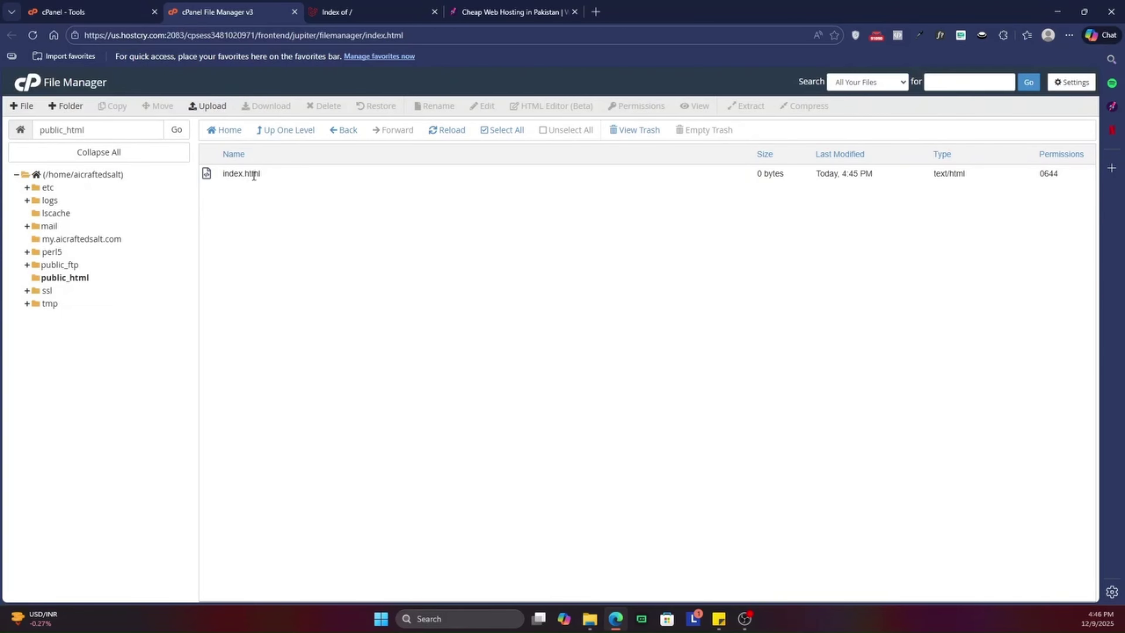
pyautogui.click(391, 8)
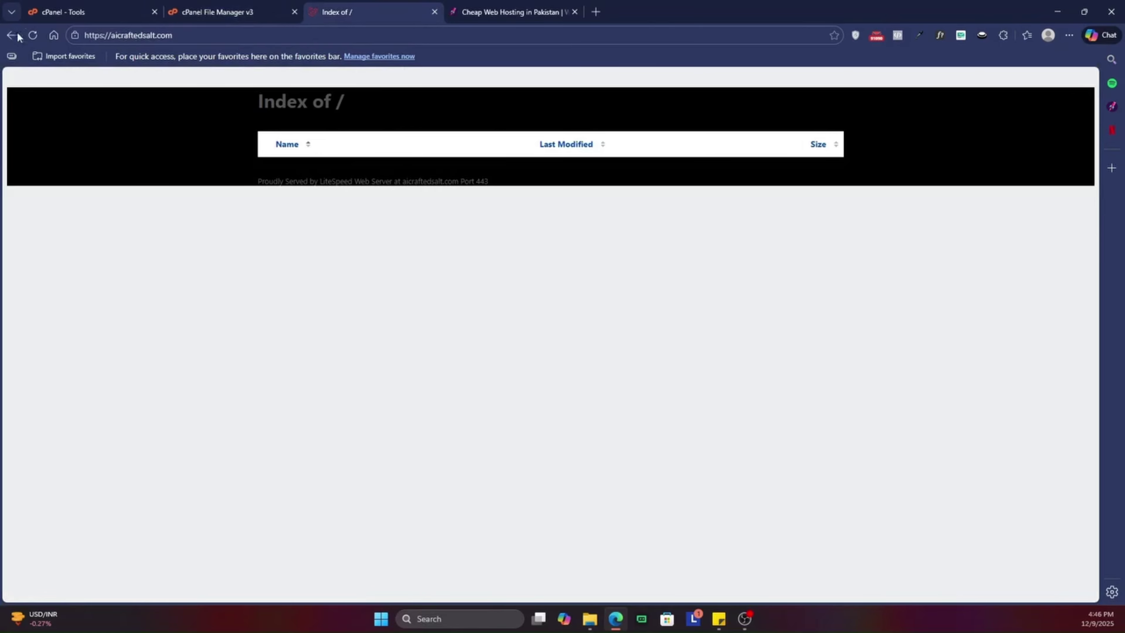
pyautogui.click(32, 37)
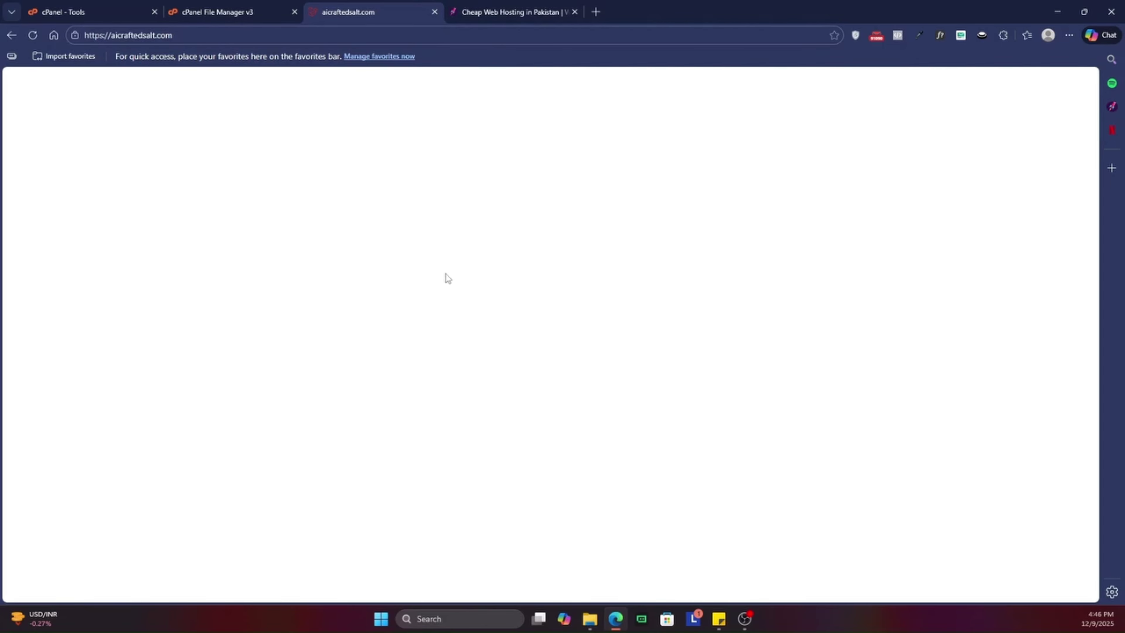
# Step: Open public_html/index.html in the File Manager code editor, accepting the encoding dialog
pyautogui.click(233, 11)
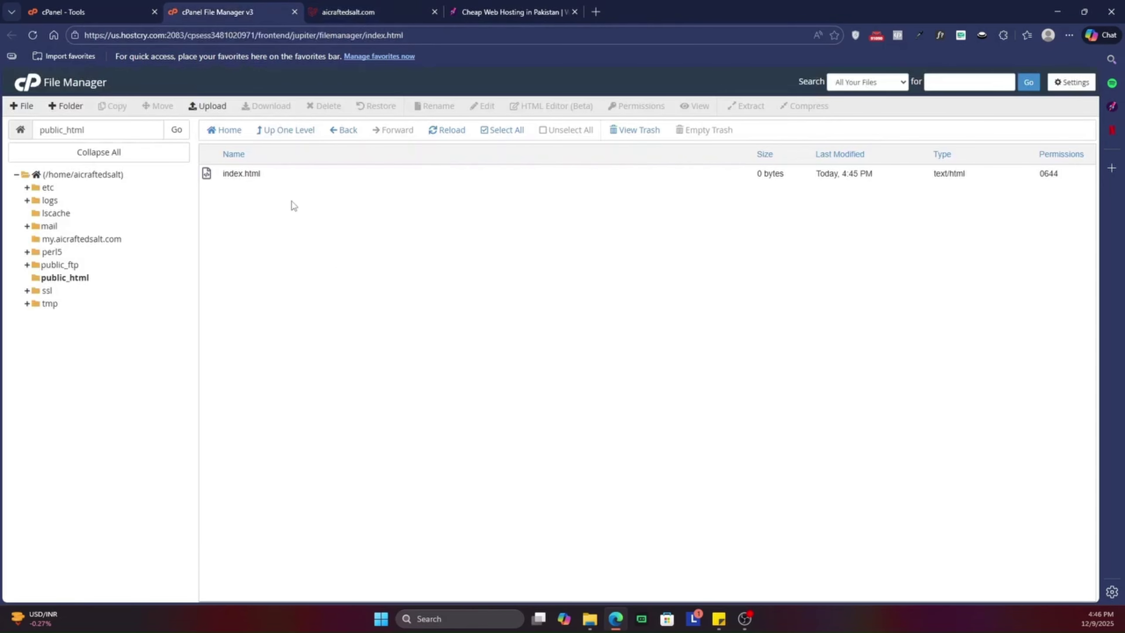
pyautogui.rightClick(251, 172)
pyautogui.click(260, 224)
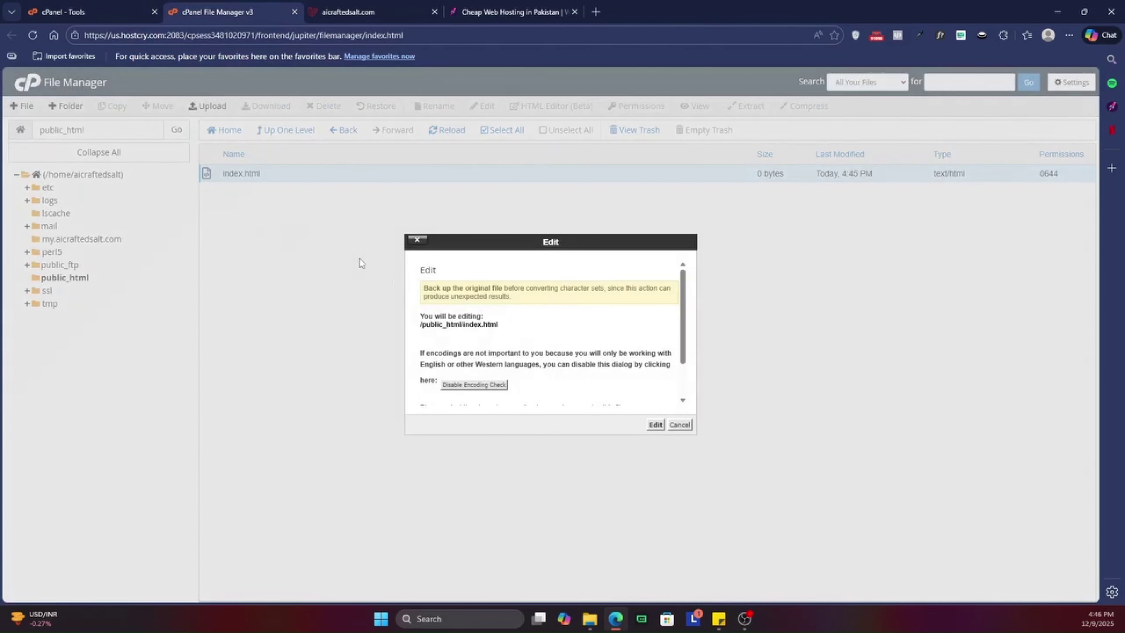
pyautogui.click(655, 424)
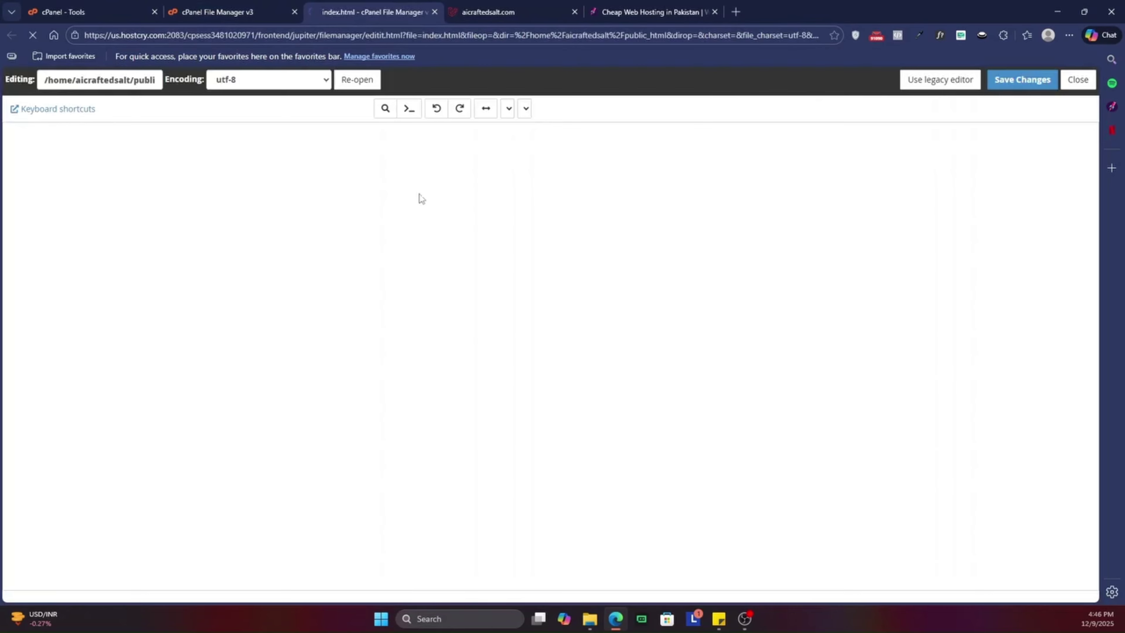
# Step: View aicraftedsalt.com/index.html in the site's browser tab and return to the domain's root page
pyautogui.hotkey('ctrl', 'Tab')
pyautogui.click(301, 37)
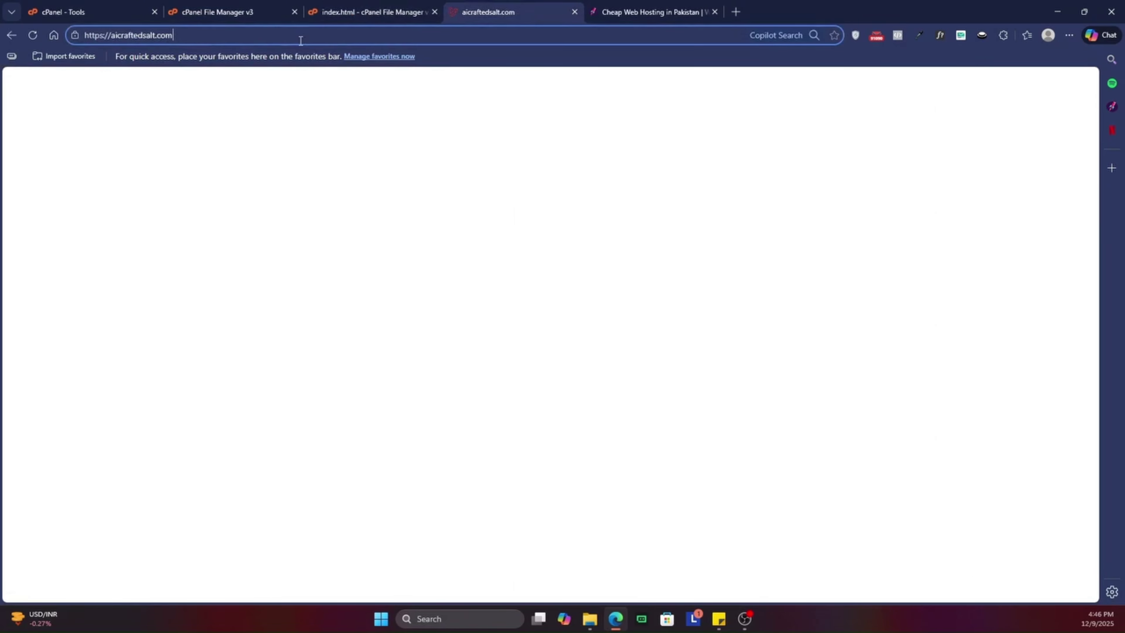
pyautogui.write('/index.html')
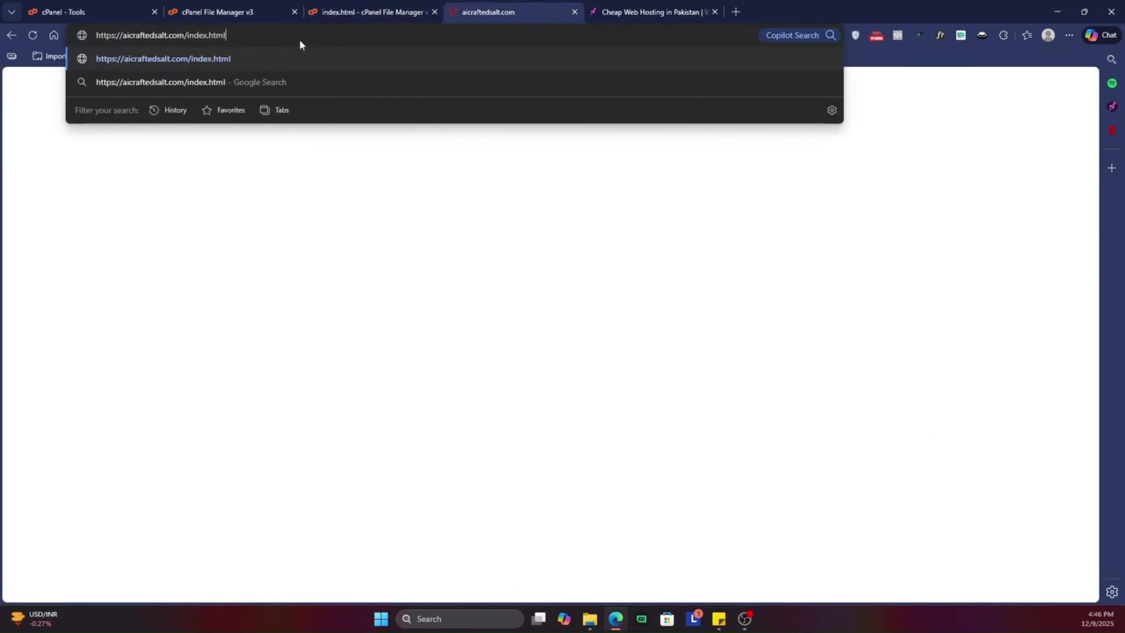
pyautogui.press('Return')
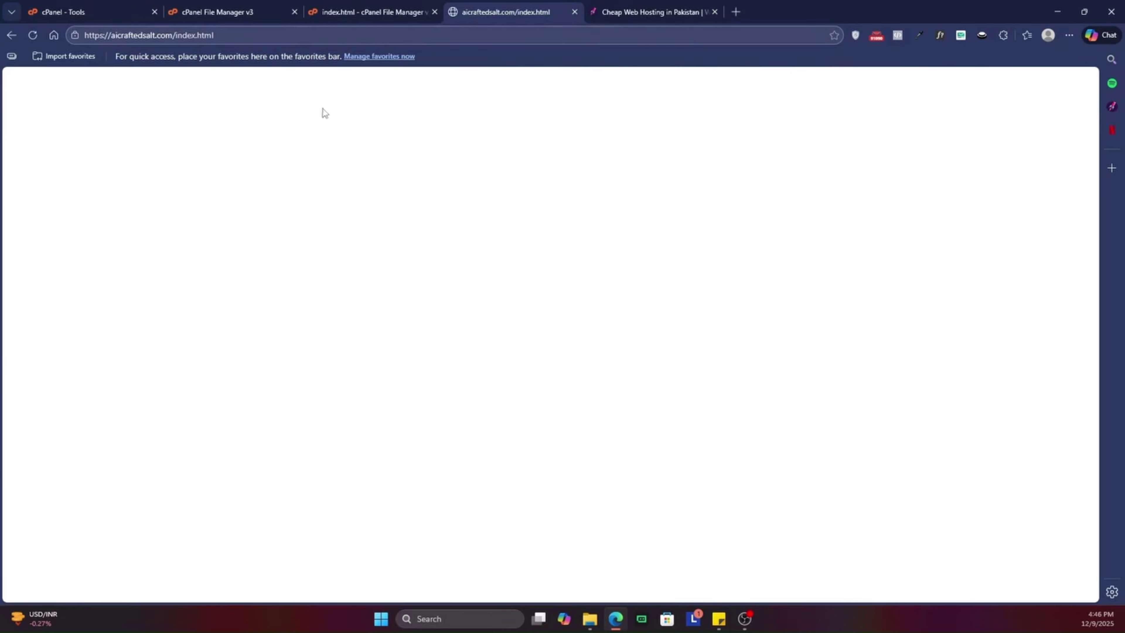
pyautogui.click(11, 35)
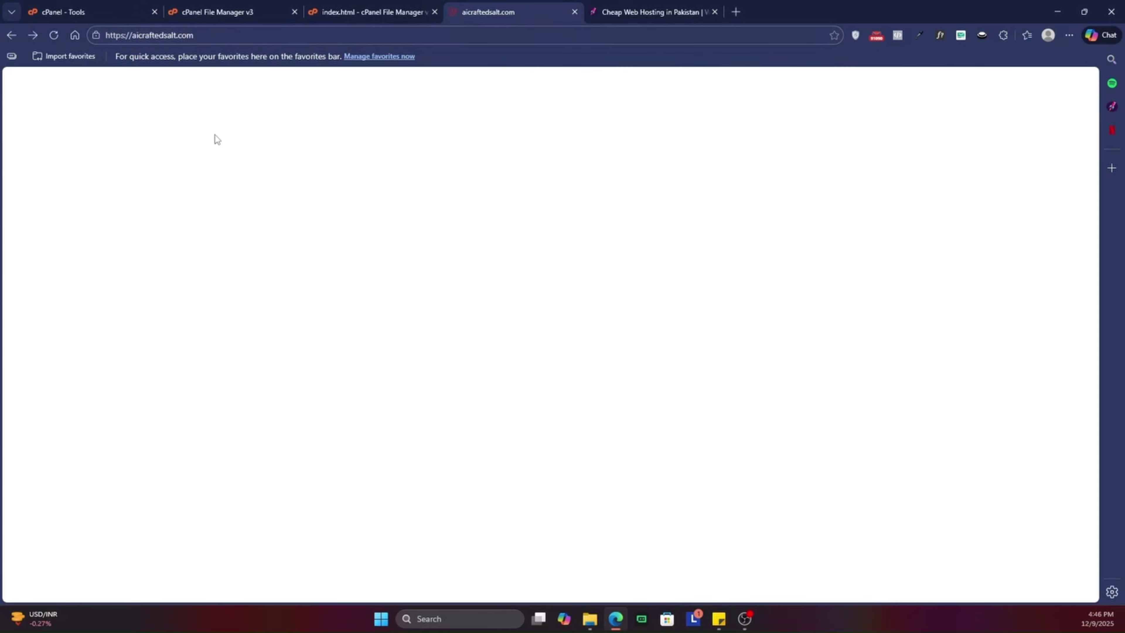
# Step: Add the h1 heading "hello world!" to index.html, save and close the editor, and reload aicraftedsalt.com
pyautogui.click(354, 12)
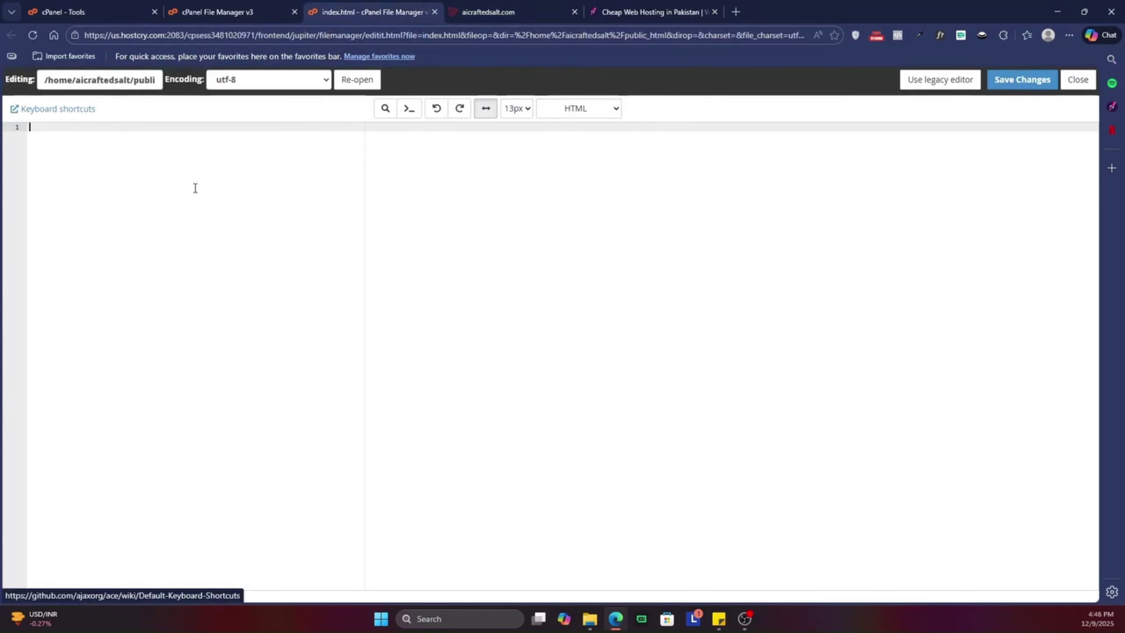
pyautogui.write('<h1')
pyautogui.write('>')
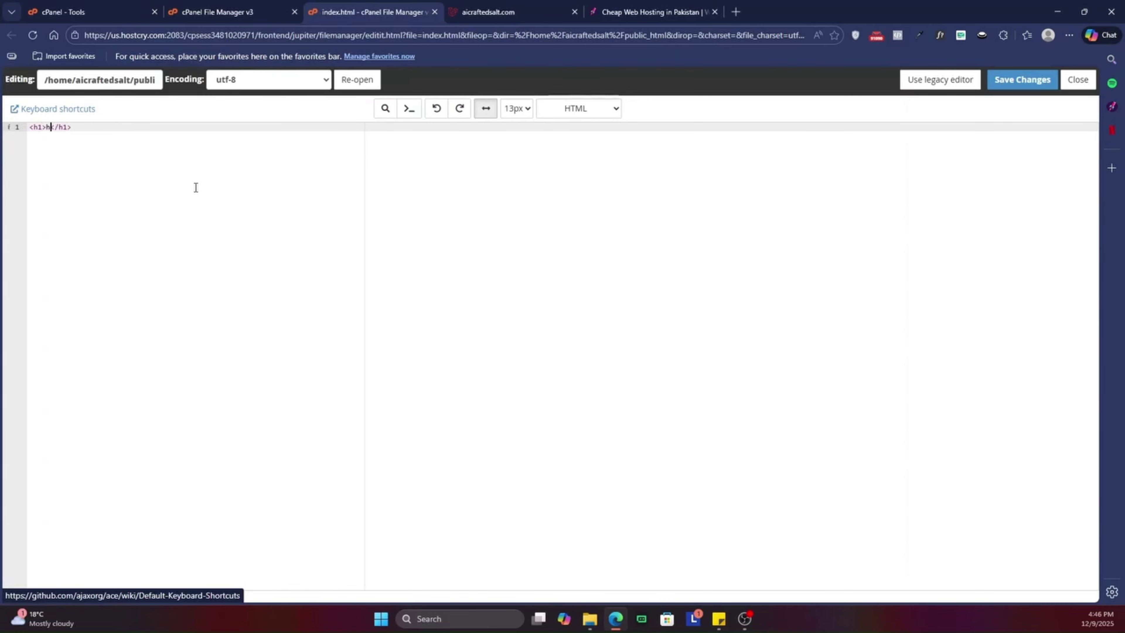
pyautogui.write('hello world!')
pyautogui.click(1014, 83)
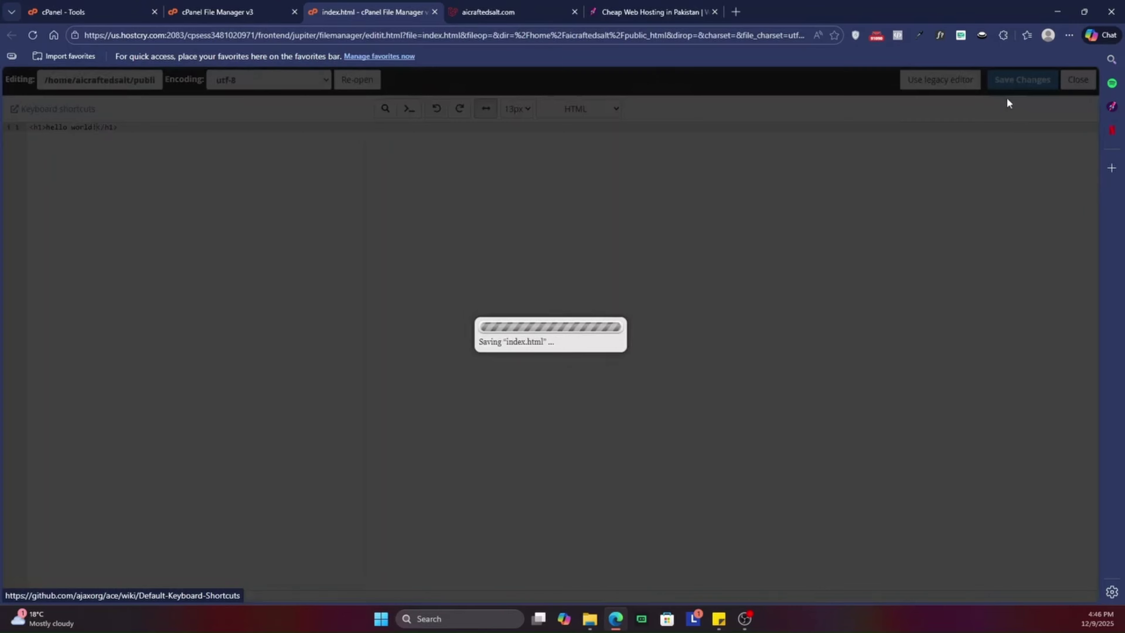
pyautogui.middleClick(371, 9)
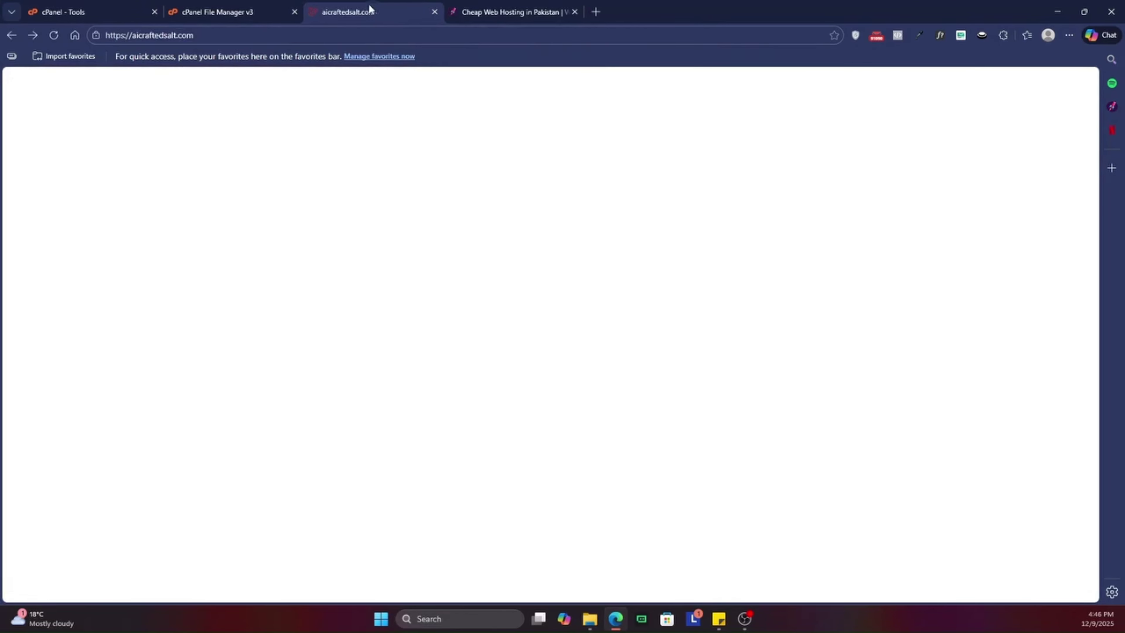
pyautogui.click(54, 35)
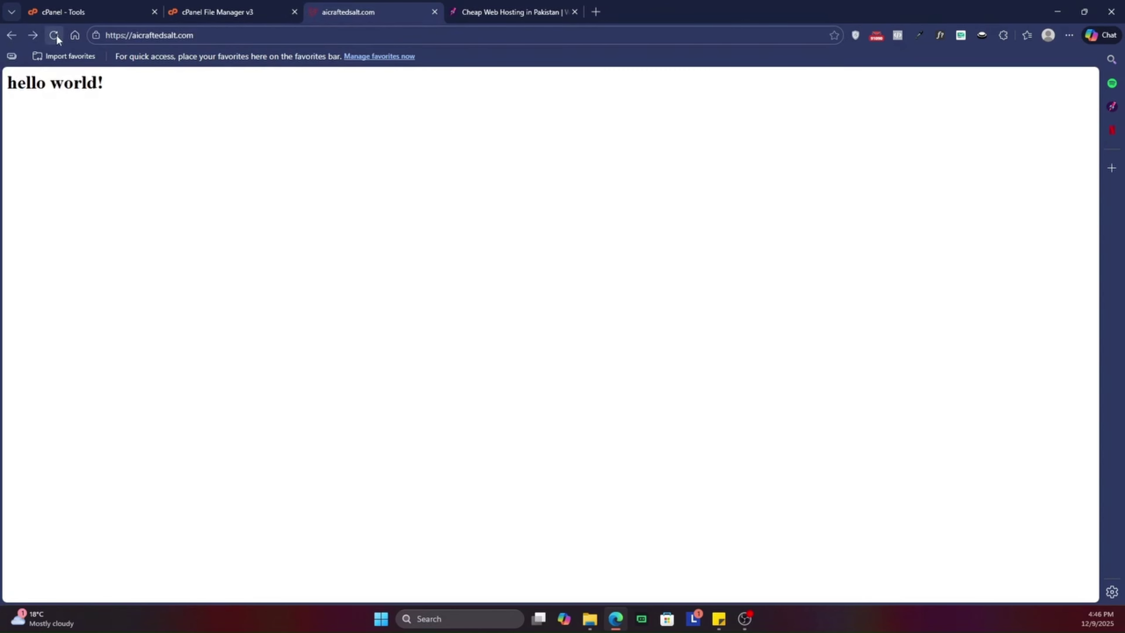
# Step: Return to the File Manager and move index.html from public_html to the trash
pyautogui.moveTo(125, 100); pyautogui.dragTo(5, 81)
pyautogui.click(151, 186)
pyautogui.click(268, 13)
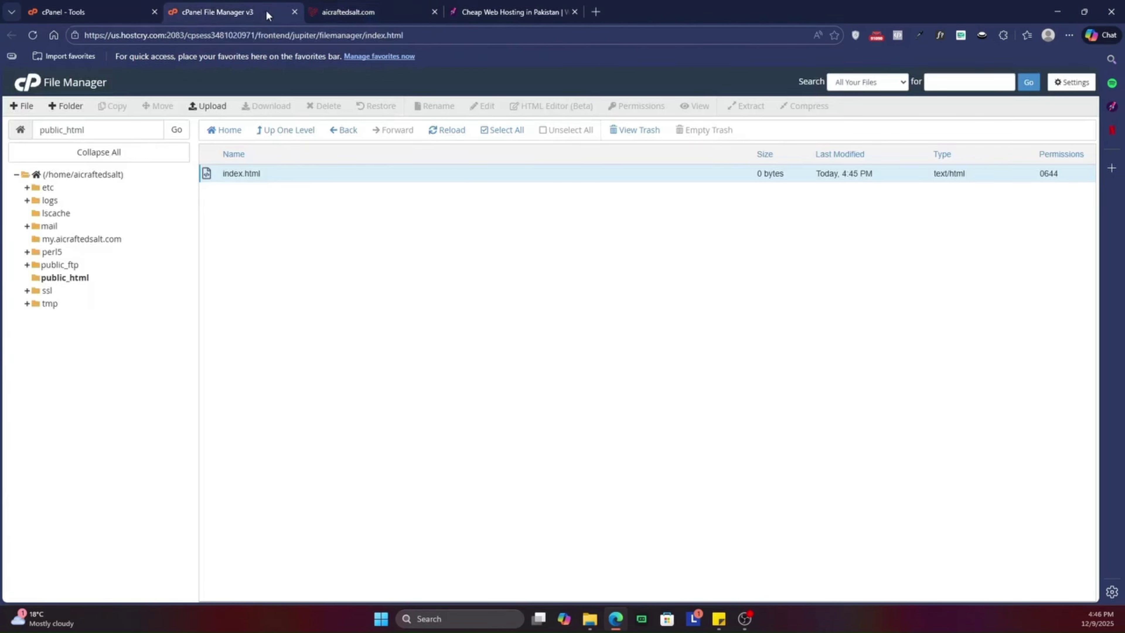
pyautogui.rightClick(304, 178)
pyautogui.click(333, 305)
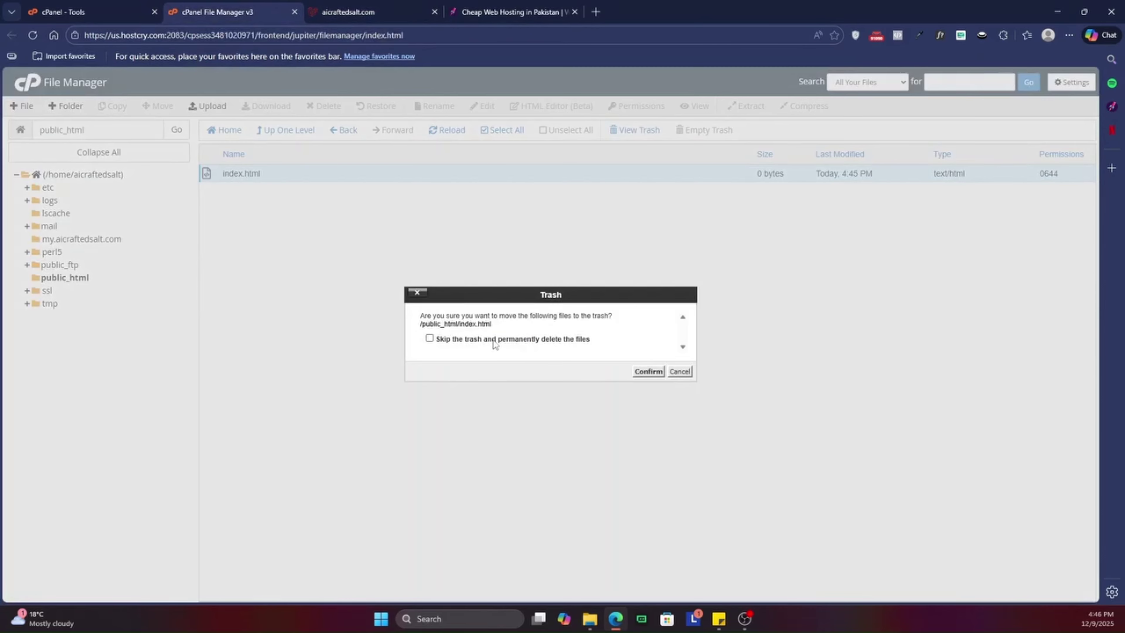
pyautogui.click(648, 371)
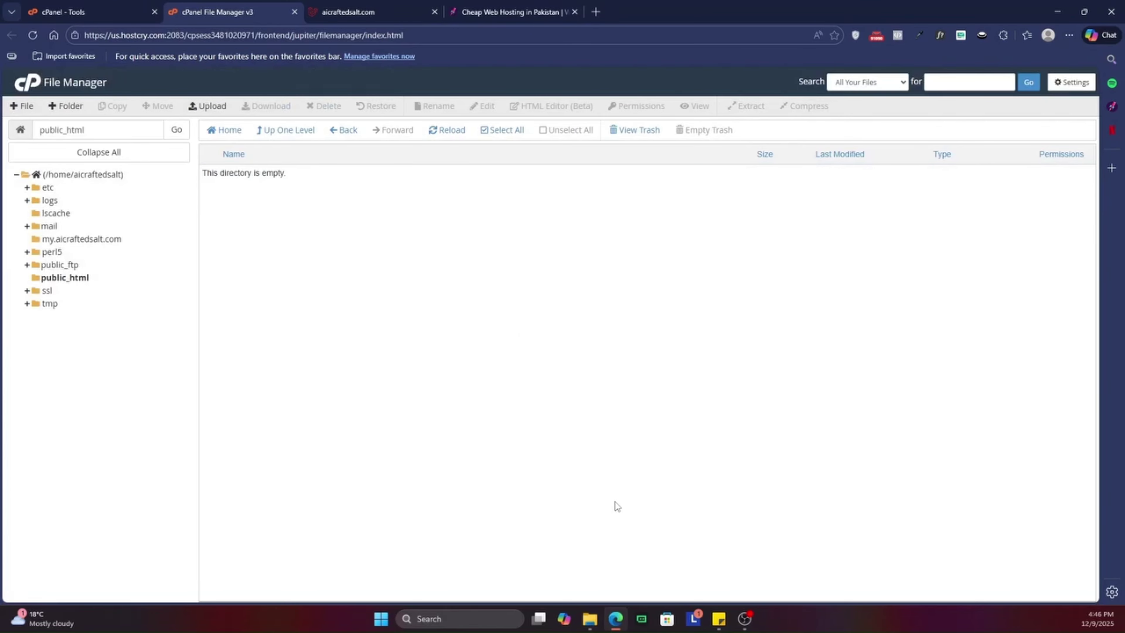
# Step: Upload php-tut.tar from the local php-tut folder to public_html and go back to that directory
pyautogui.click(590, 619)
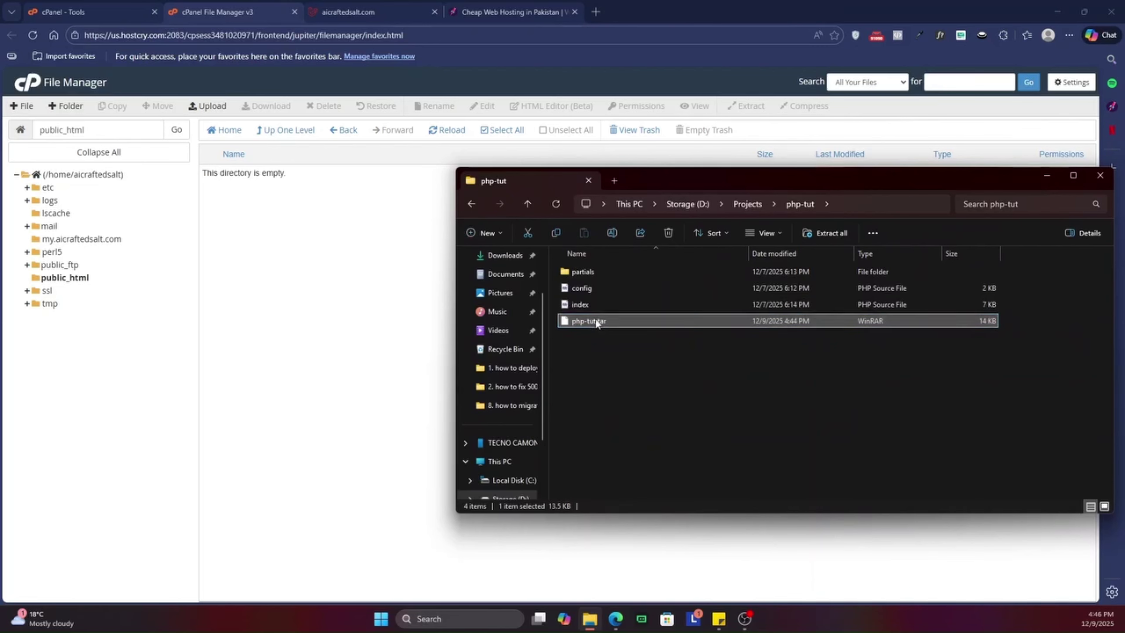
pyautogui.moveTo(705, 182); pyautogui.dragTo(1124, 201)
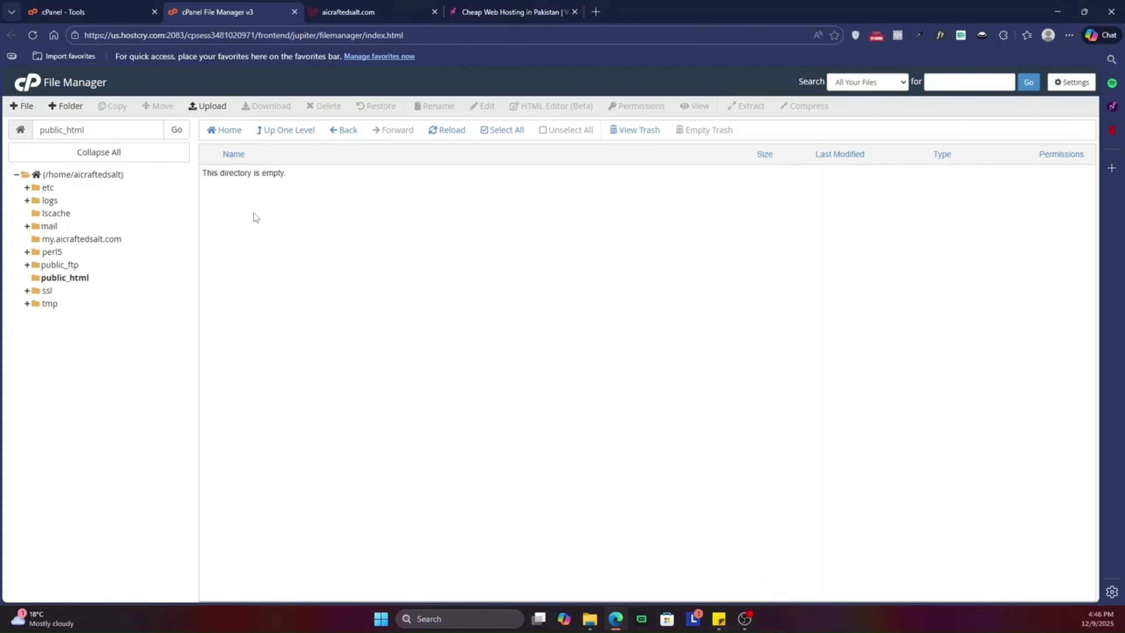
pyautogui.click(207, 106)
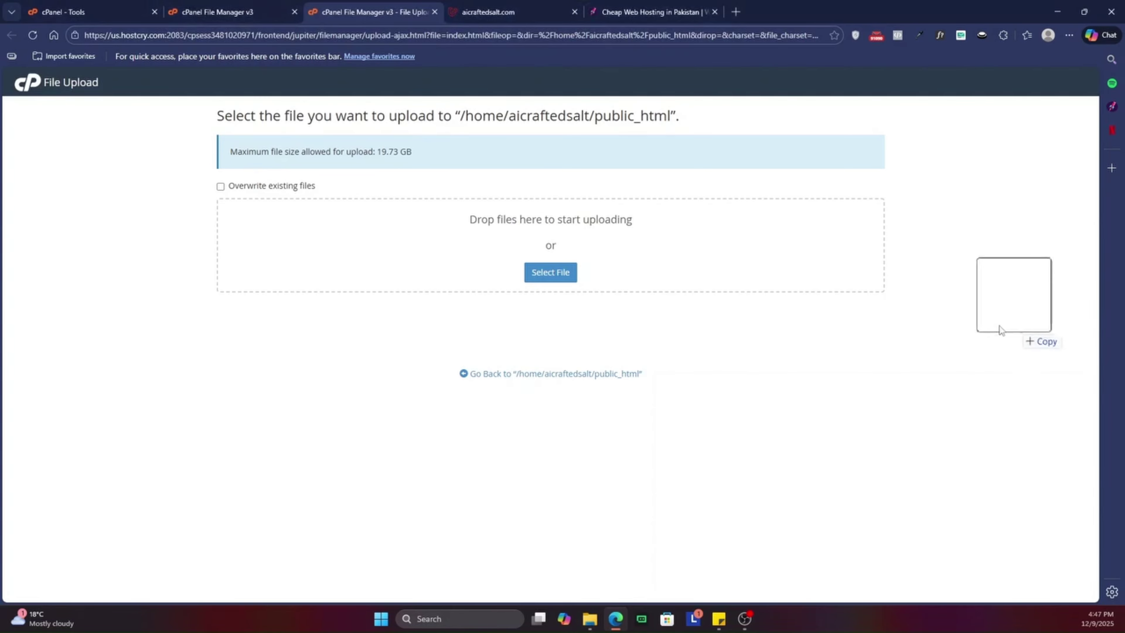
pyautogui.moveTo(999, 327); pyautogui.dragTo(515, 270)
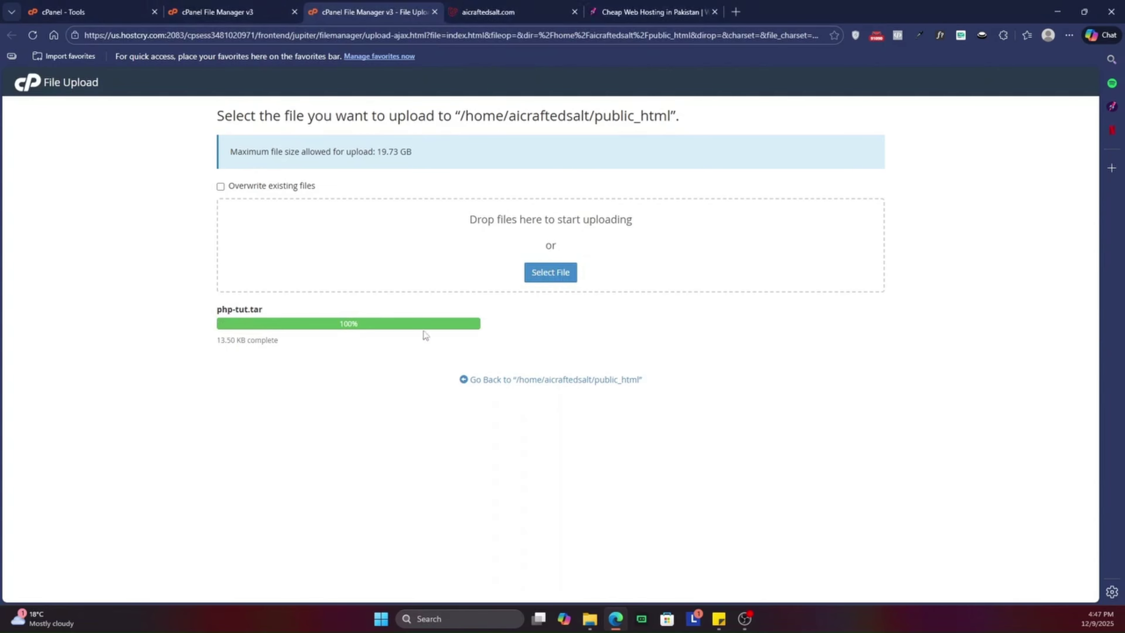
pyautogui.click(515, 379)
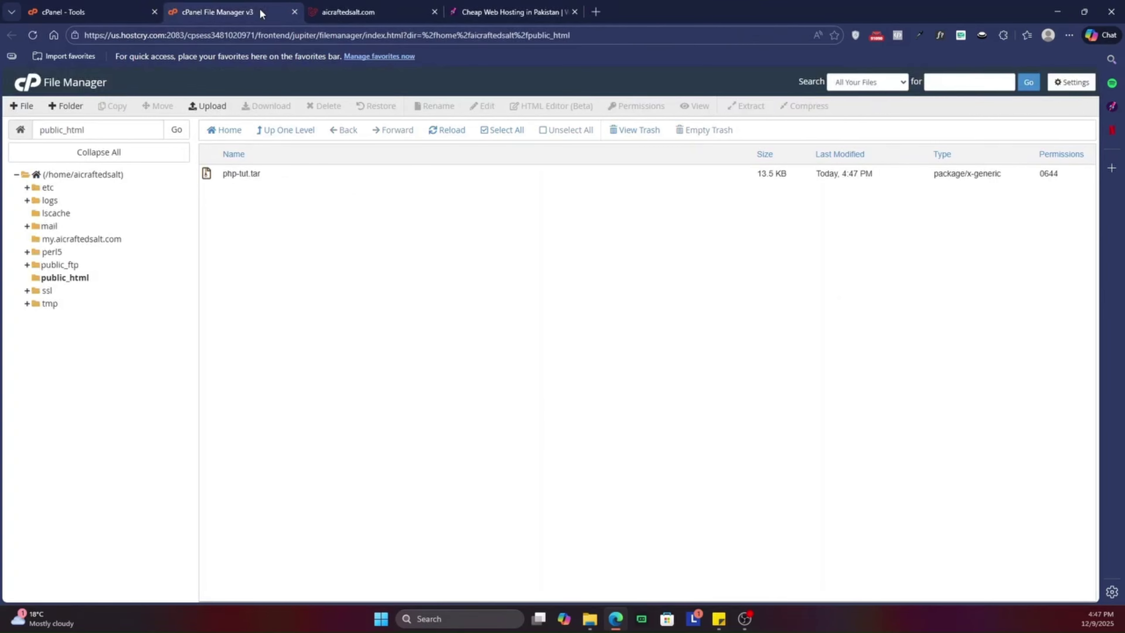
# Step: Extract the php-tut.tar archive into public_html and dismiss the extraction results
pyautogui.rightClick(238, 178)
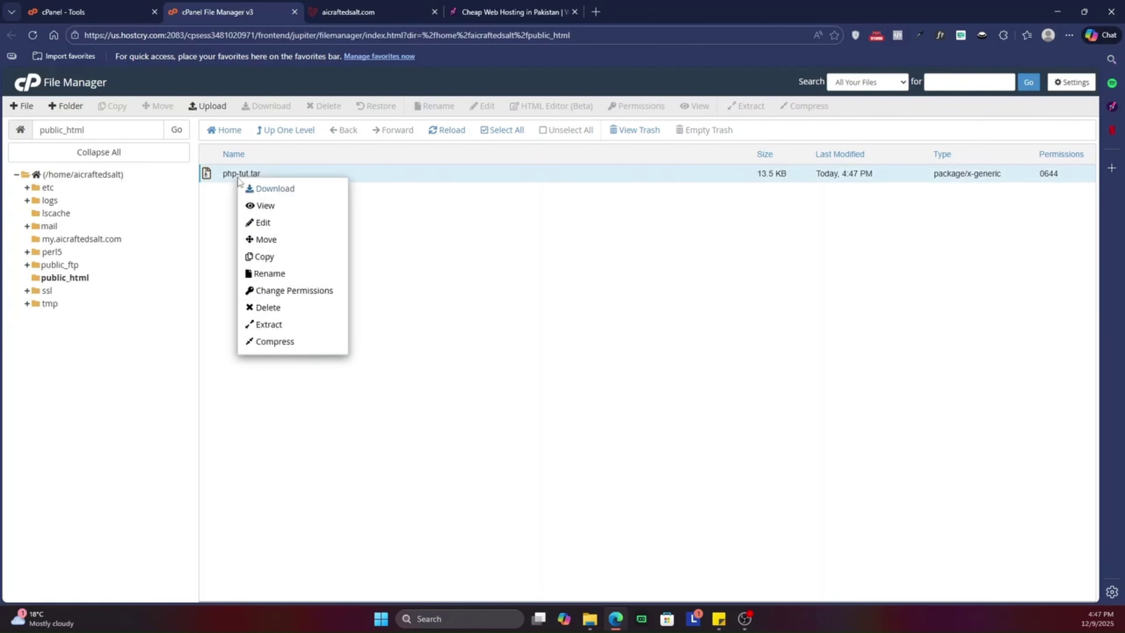
pyautogui.click(279, 324)
pyautogui.click(624, 396)
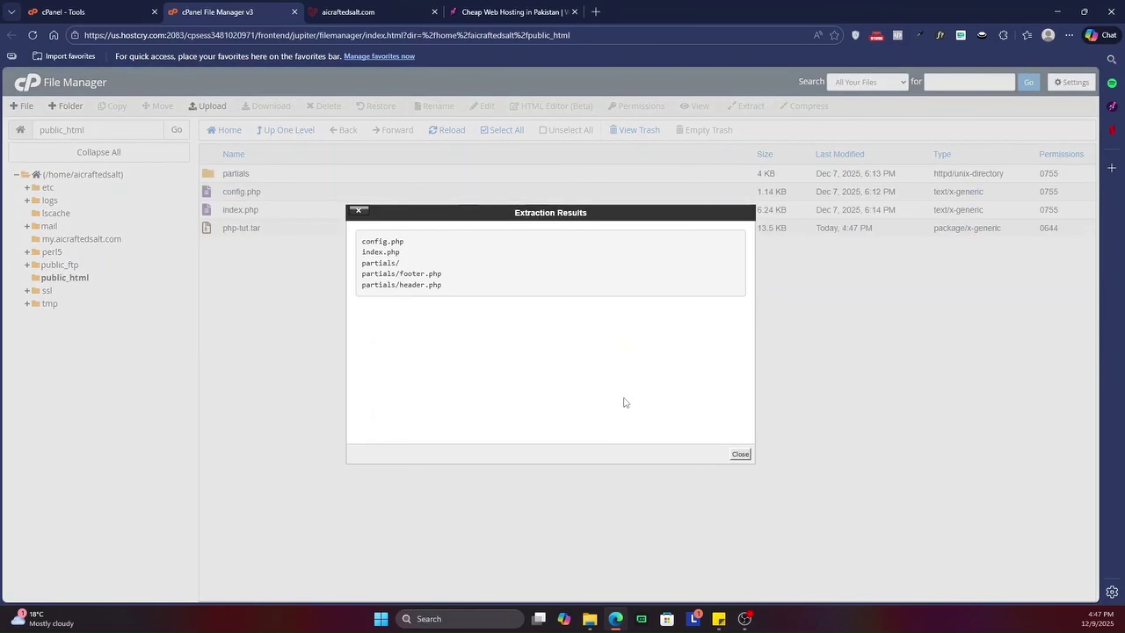
pyautogui.click(740, 454)
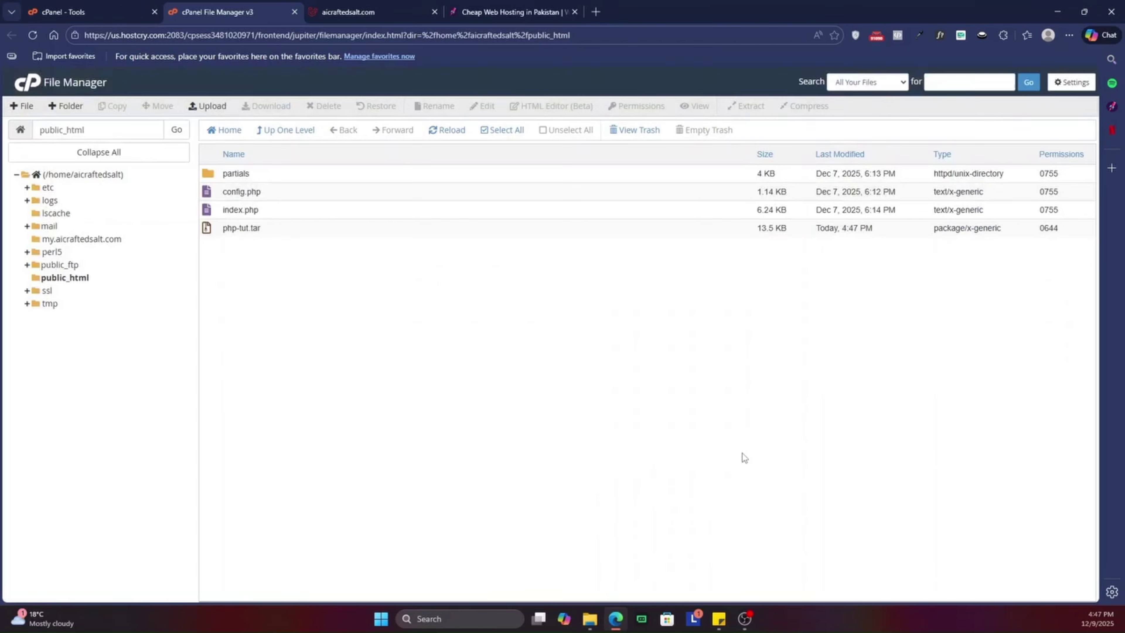
# Step: Reload aicraftedsalt.com and read the database message on the page, comparing it with the files in public_html
pyautogui.click(409, 10)
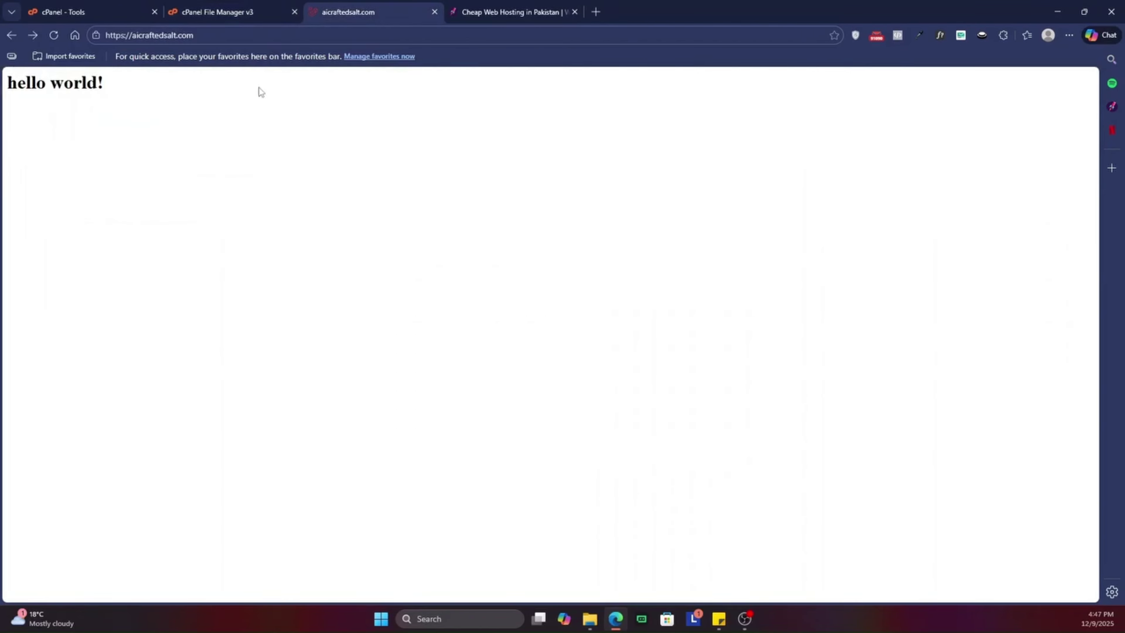
pyautogui.click(53, 38)
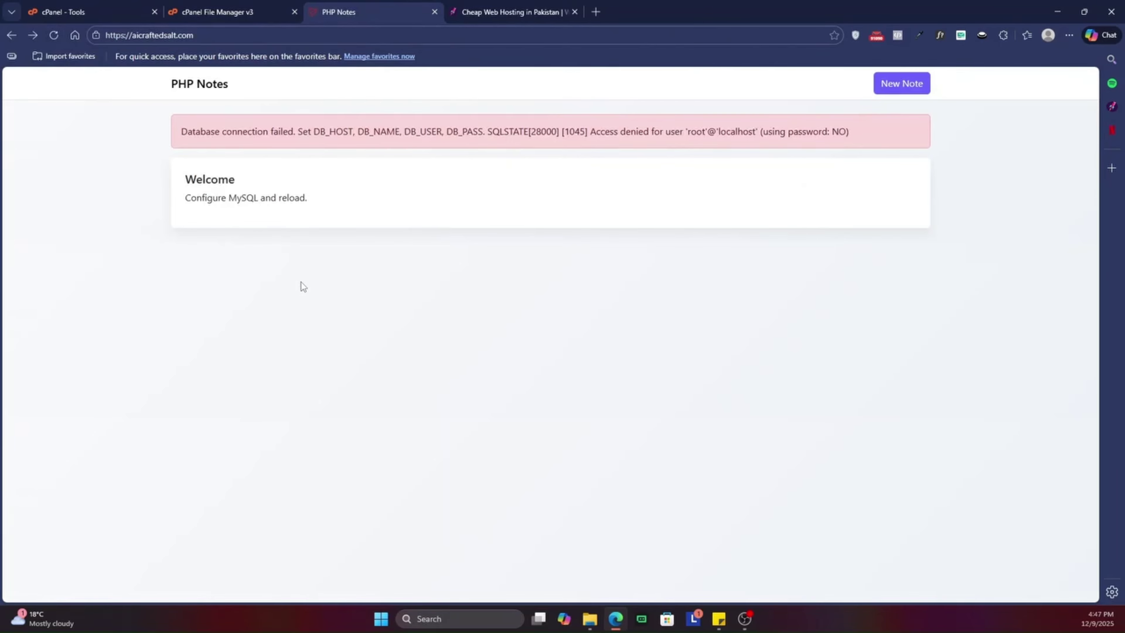
pyautogui.click(246, 12)
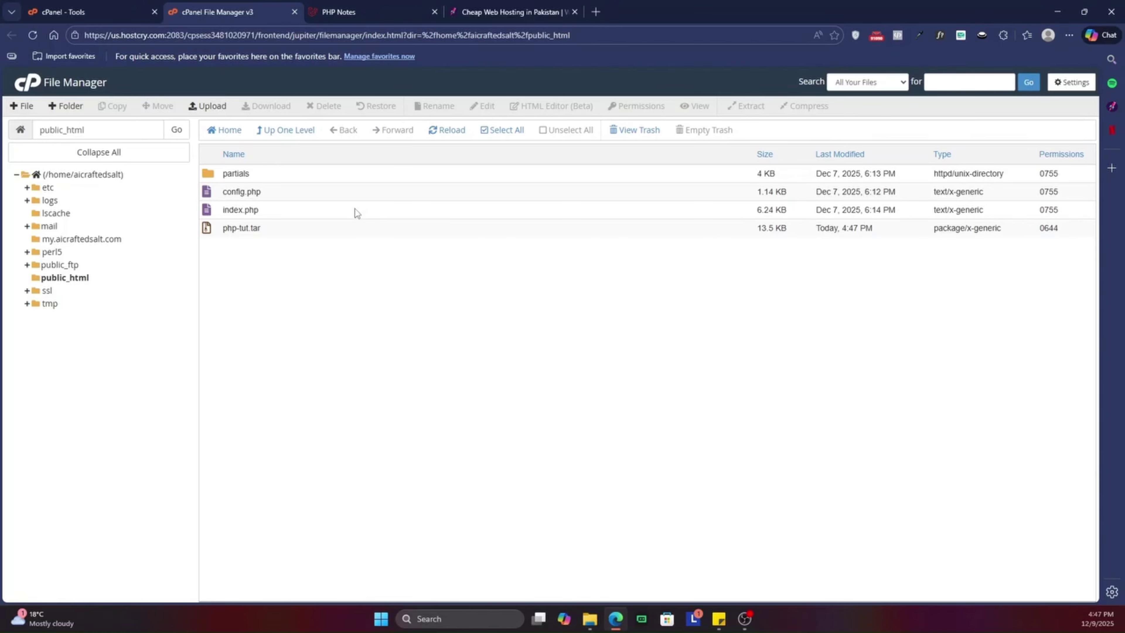
pyautogui.click(354, 9)
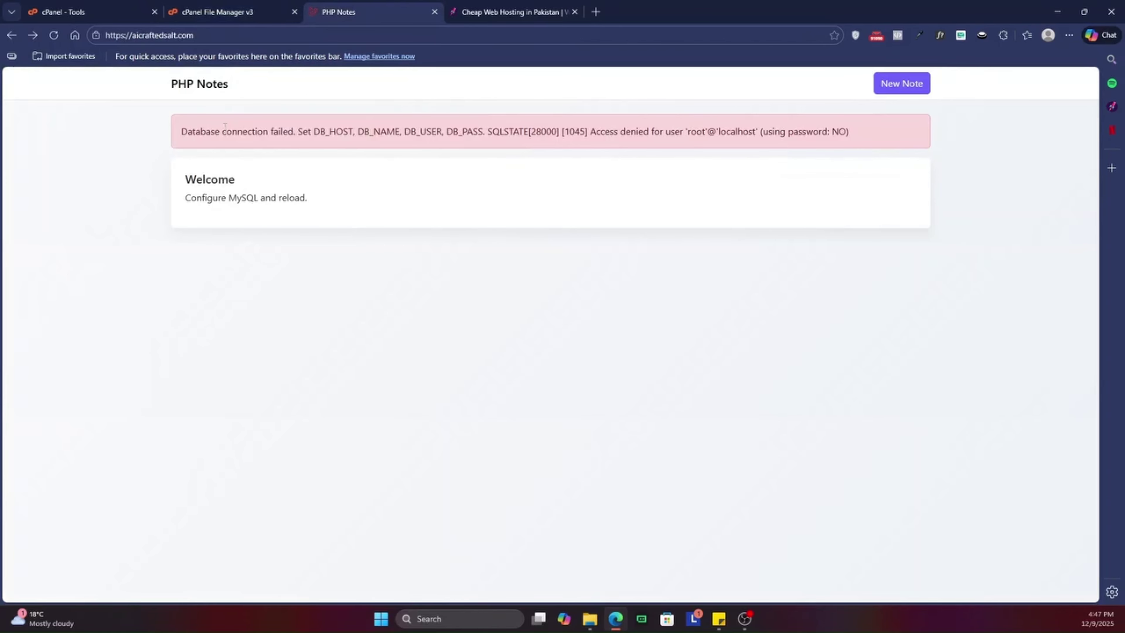
pyautogui.moveTo(182, 132); pyautogui.dragTo(685, 135)
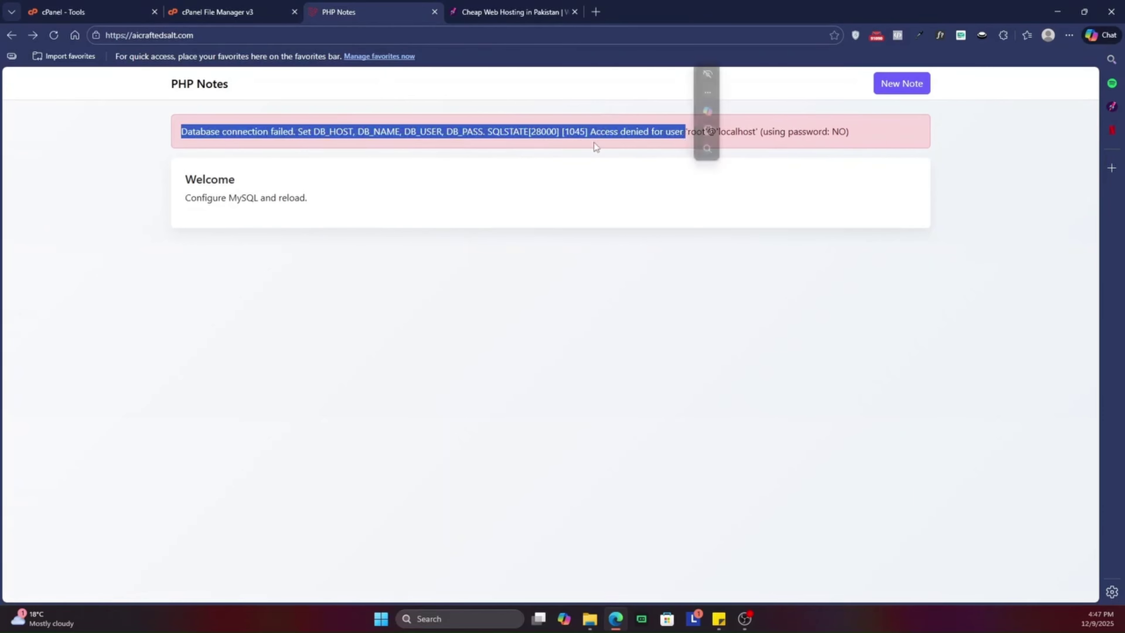
pyautogui.click(295, 151)
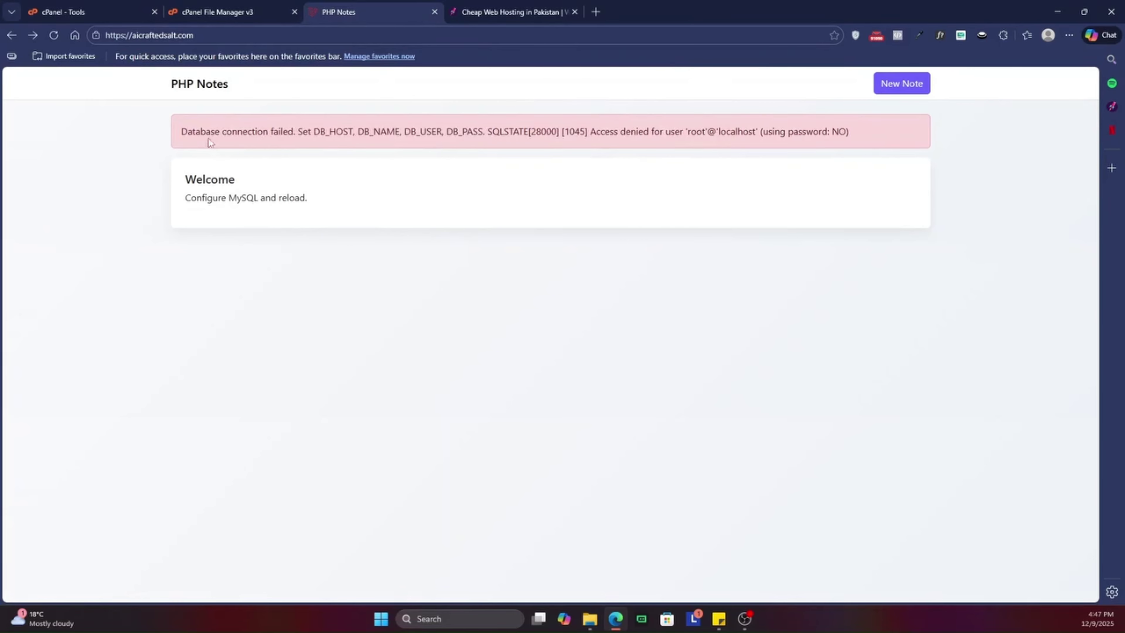
pyautogui.moveTo(222, 137); pyautogui.dragTo(297, 135)
pyautogui.click(301, 137)
pyautogui.moveTo(605, 132); pyautogui.dragTo(183, 132)
pyautogui.click(754, 201)
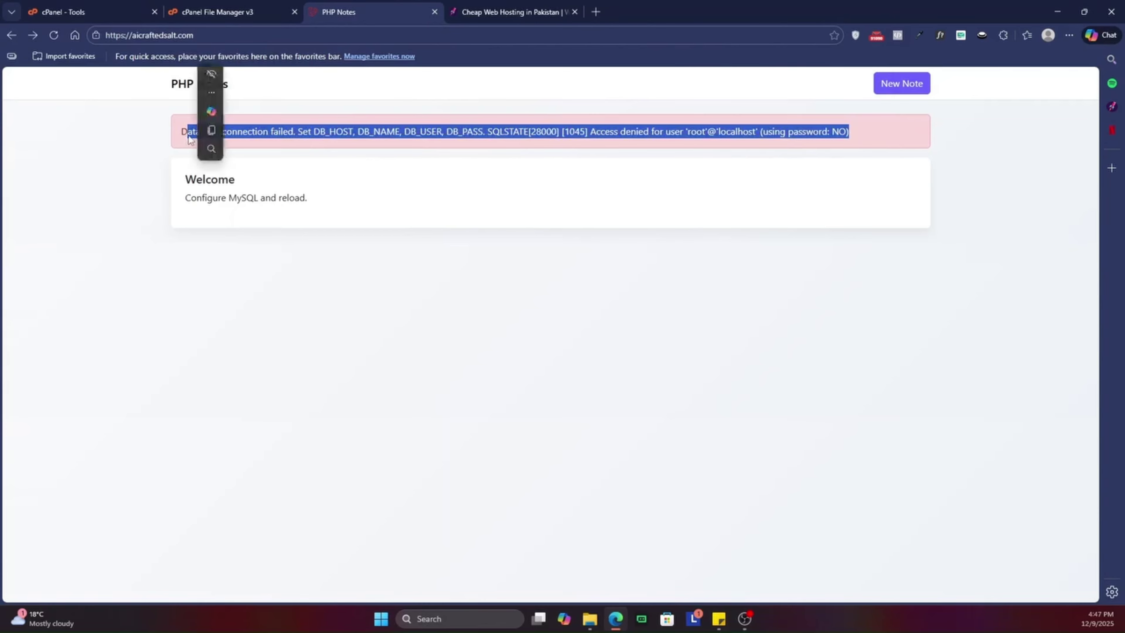
pyautogui.click(311, 154)
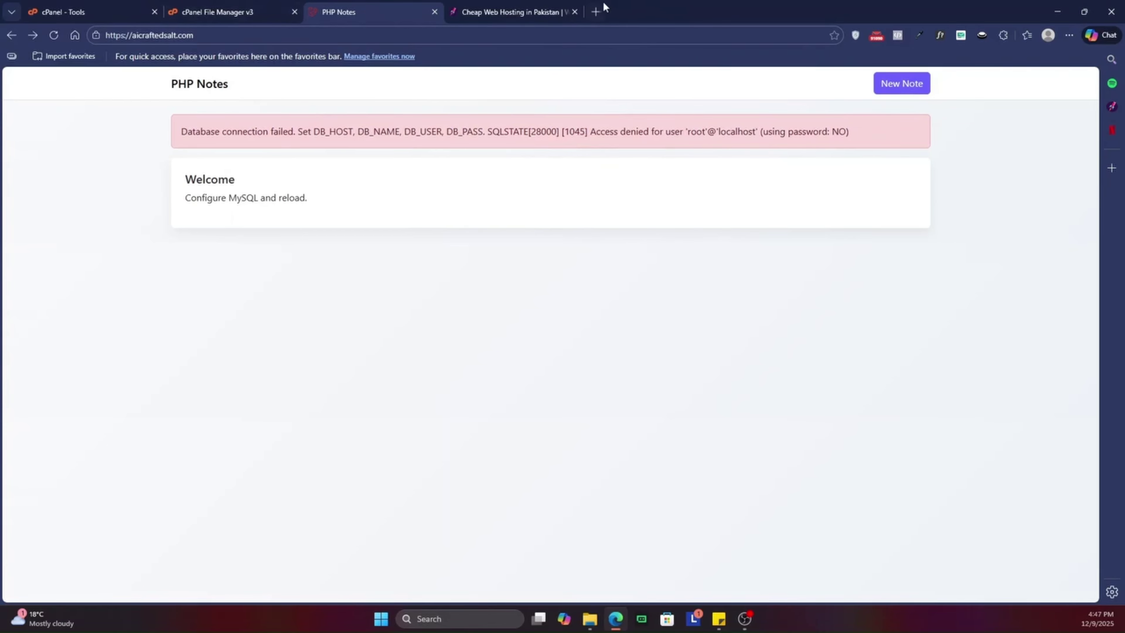
# Step: Open localhost/phpmyadmin/ in a new browser tab and export the php_tut database with the Quick method in SQL format
pyautogui.click(595, 12)
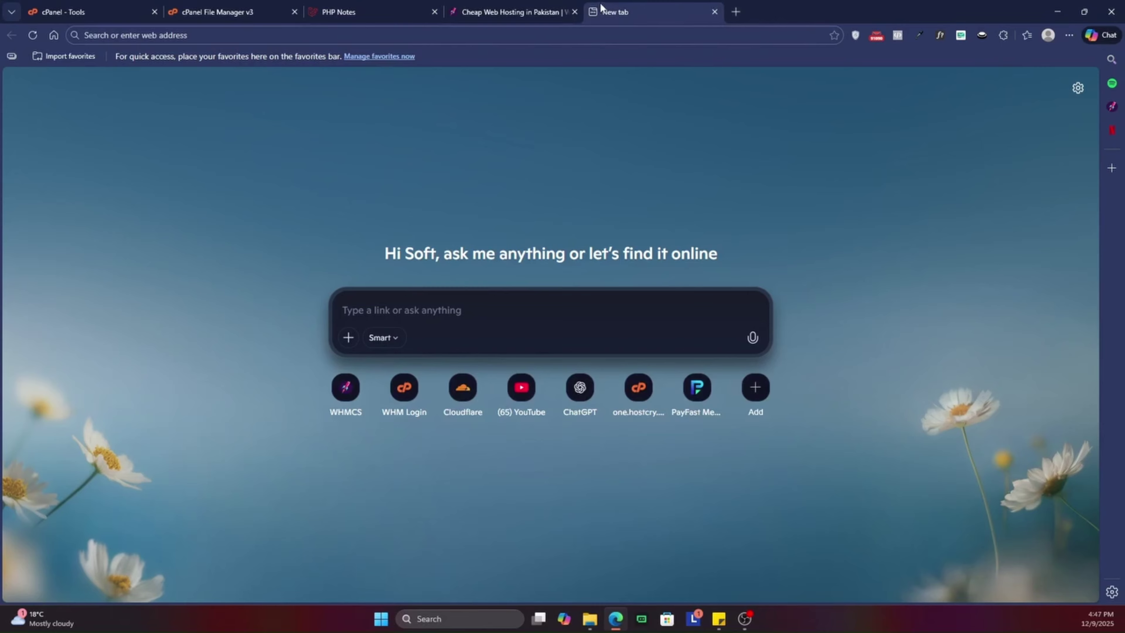
pyautogui.click(595, 34)
pyautogui.write('localhost/phpmyadmin/')
pyautogui.press('Return')
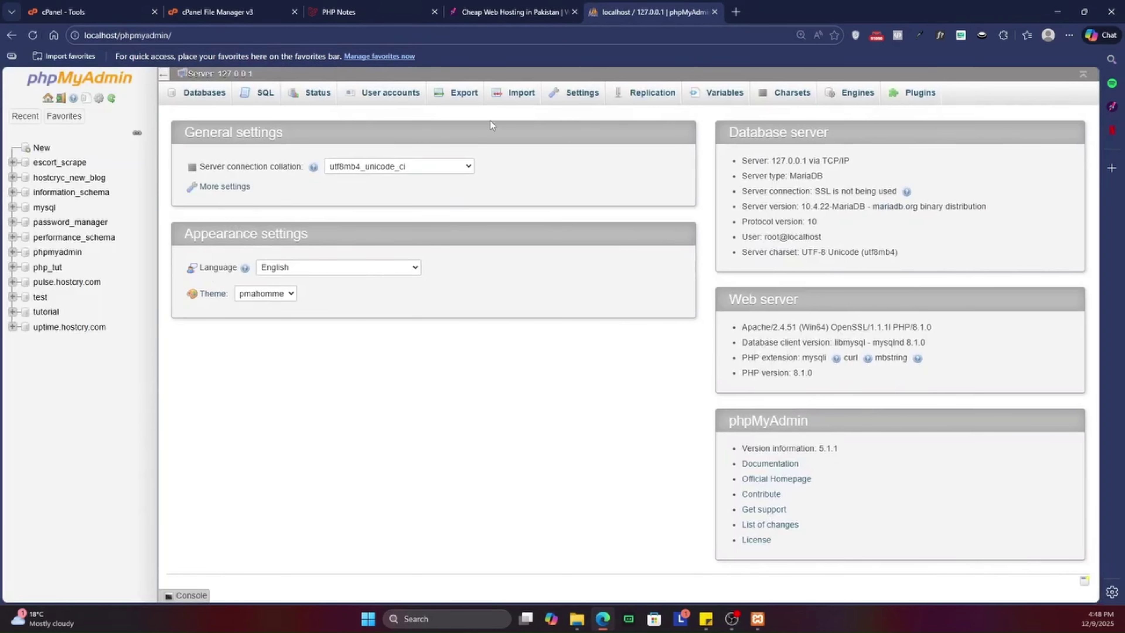
pyautogui.click(54, 270)
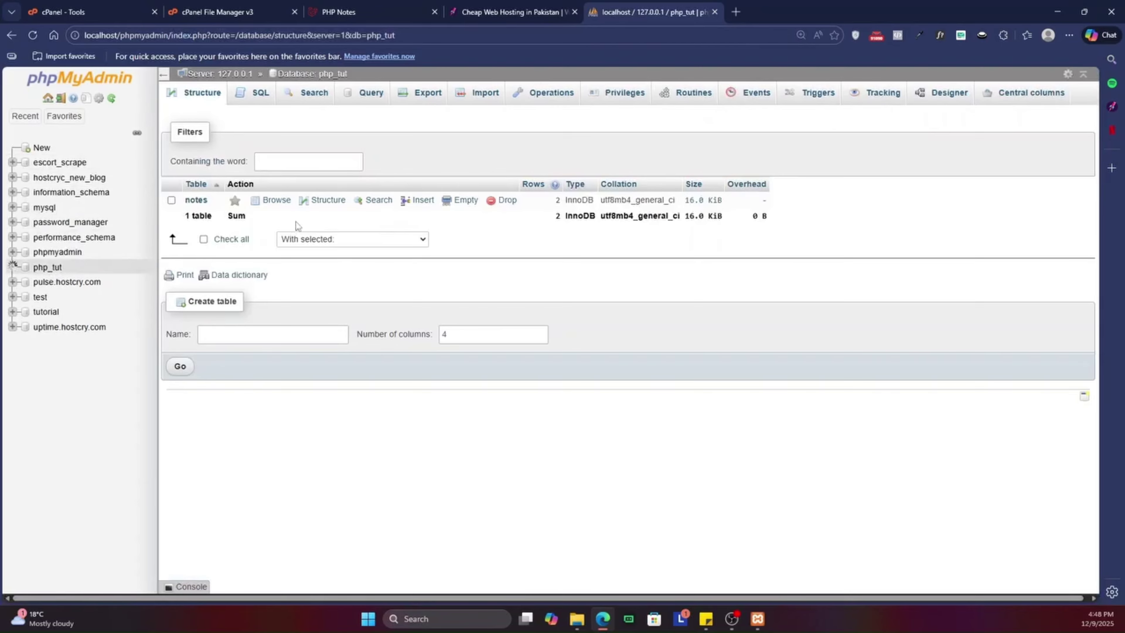
pyautogui.click(424, 99)
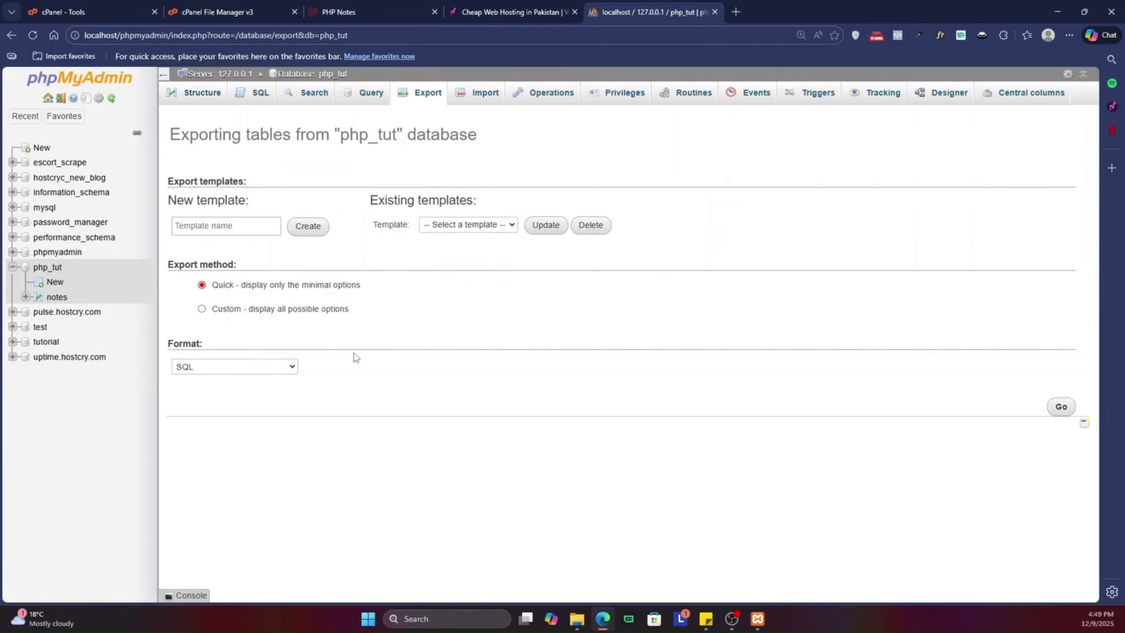
pyautogui.click(1063, 407)
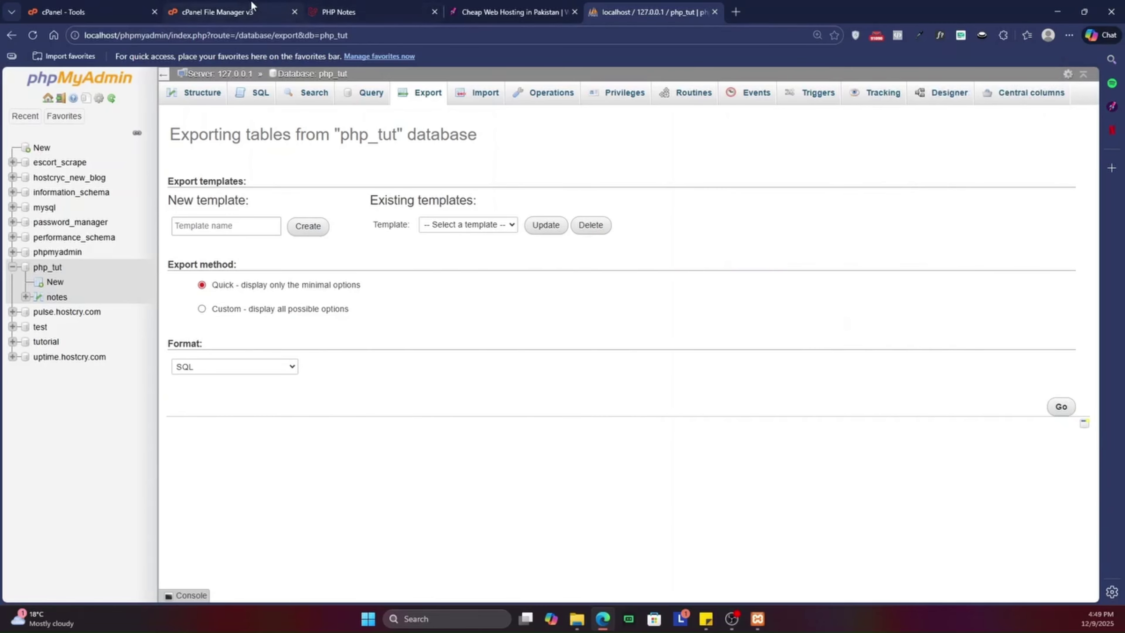
# Step: Switch to the cPanel Tools page, open phpMyAdmin from its Databases section and close that tab again
pyautogui.click(230, 12)
pyautogui.click(145, 6)
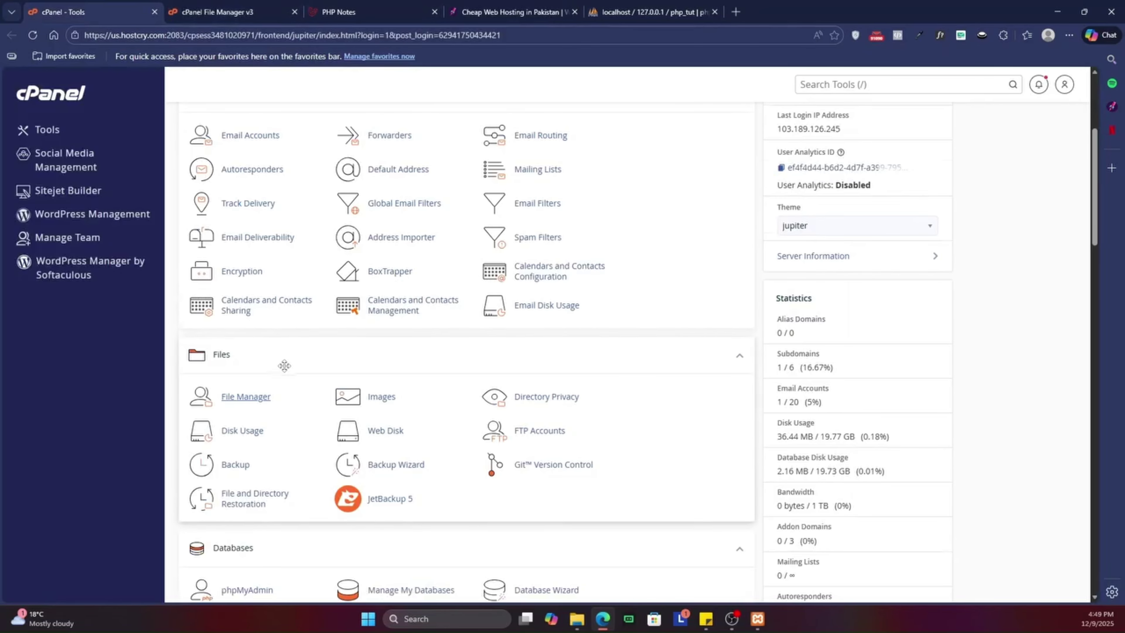
pyautogui.scroll(-2, 273, 443)
pyautogui.click(260, 473)
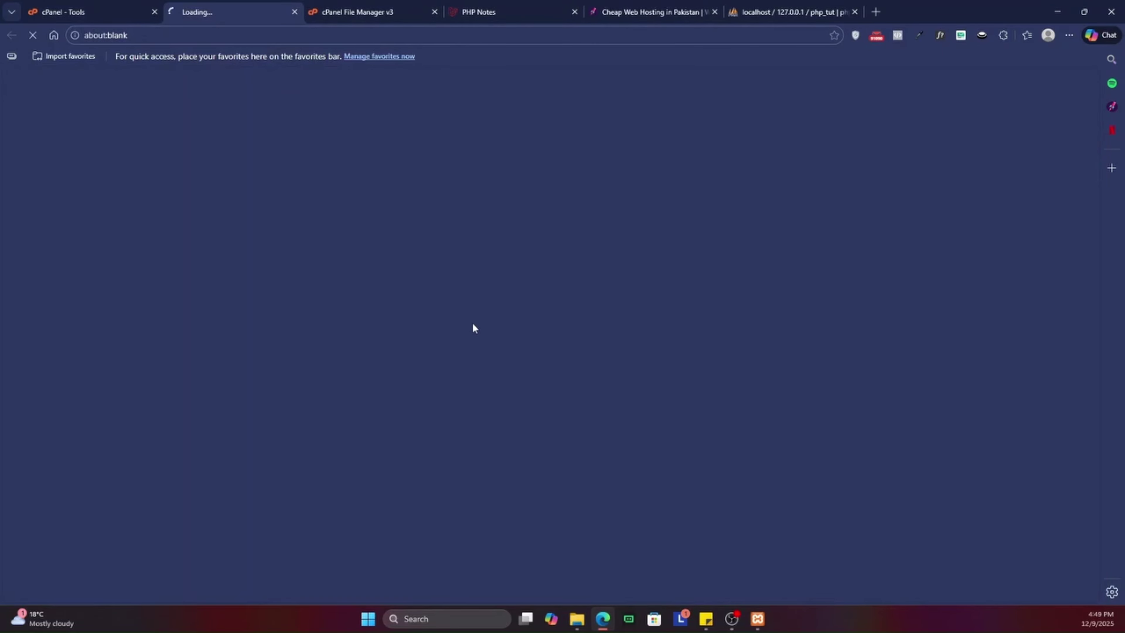
pyautogui.hotkey('ctrl', 'w')
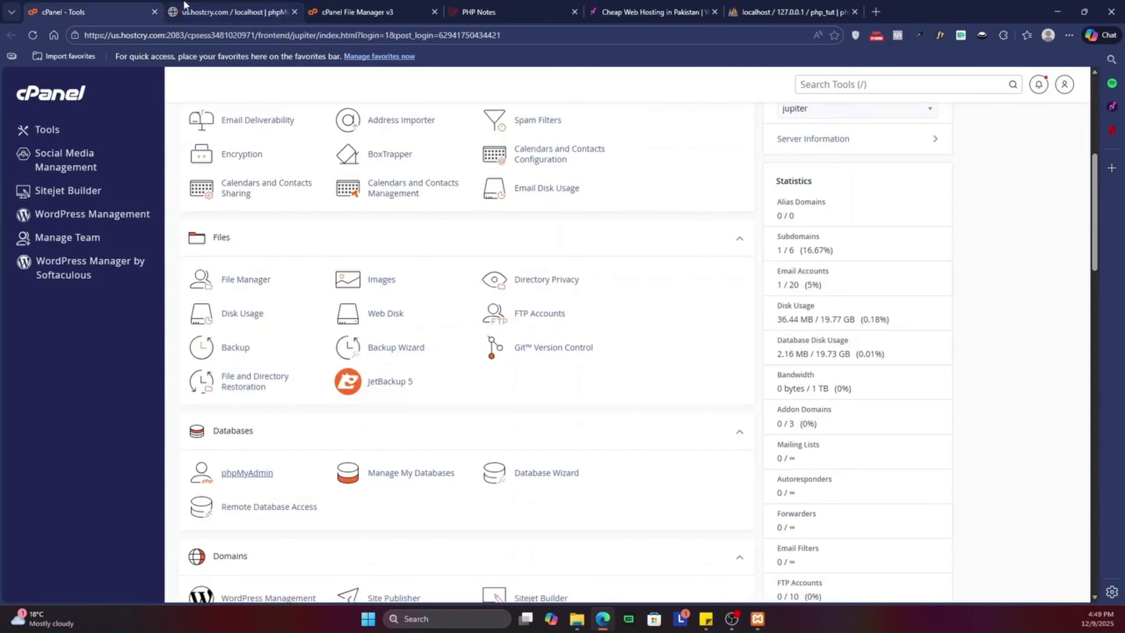
# Step: Create a new database with the name phptut after the account prefix, using cPanel's Database Wizard
pyautogui.scroll(5, 442, 295)
pyautogui.scroll(-6, 937, 322)
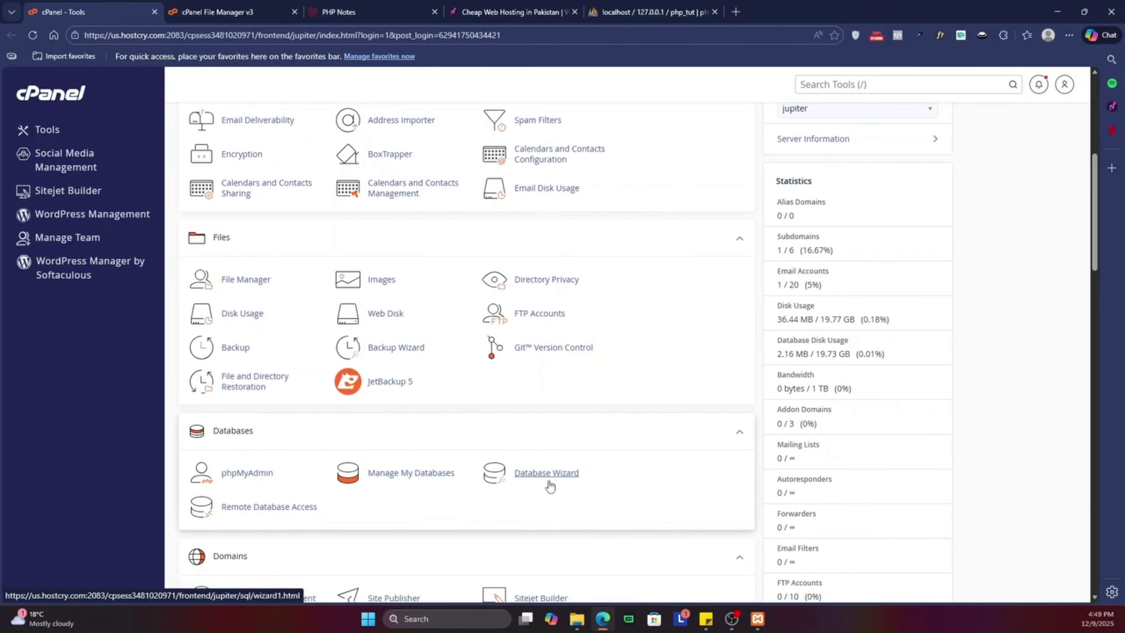
pyautogui.click(565, 480)
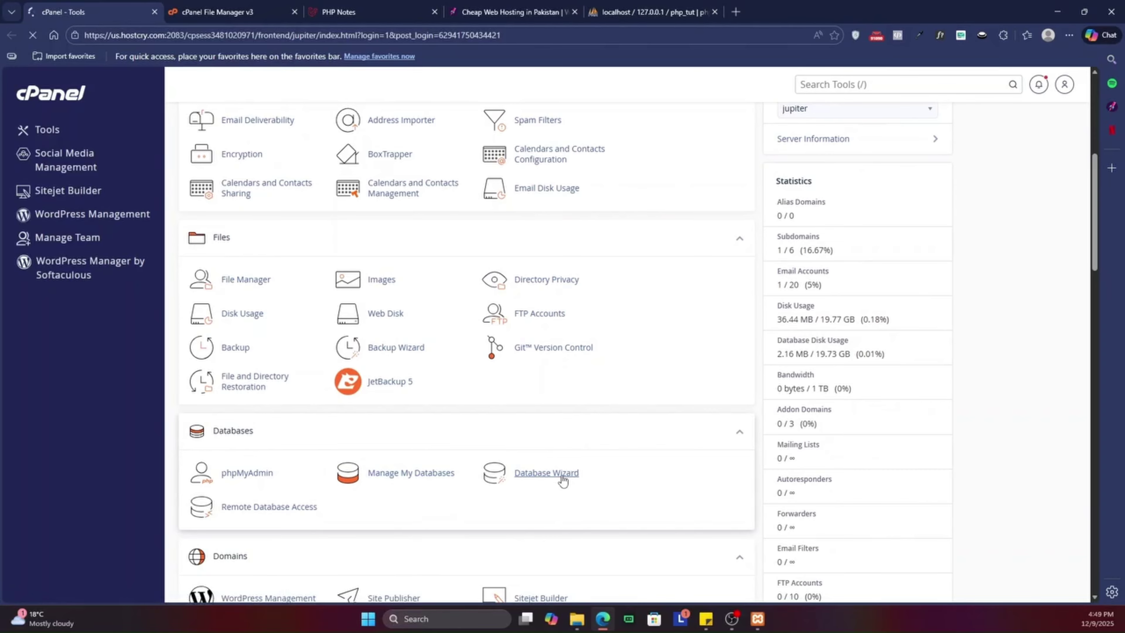
pyautogui.doubleClick(313, 251)
pyautogui.write('php_')
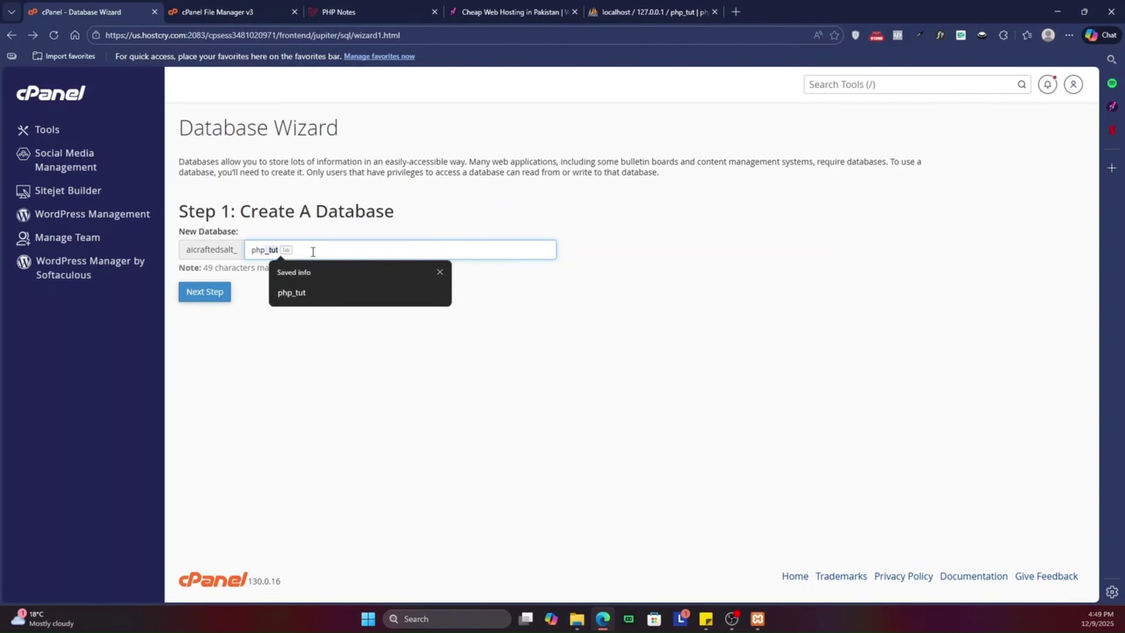
pyautogui.press('BackSpace')
pyautogui.write('tut')
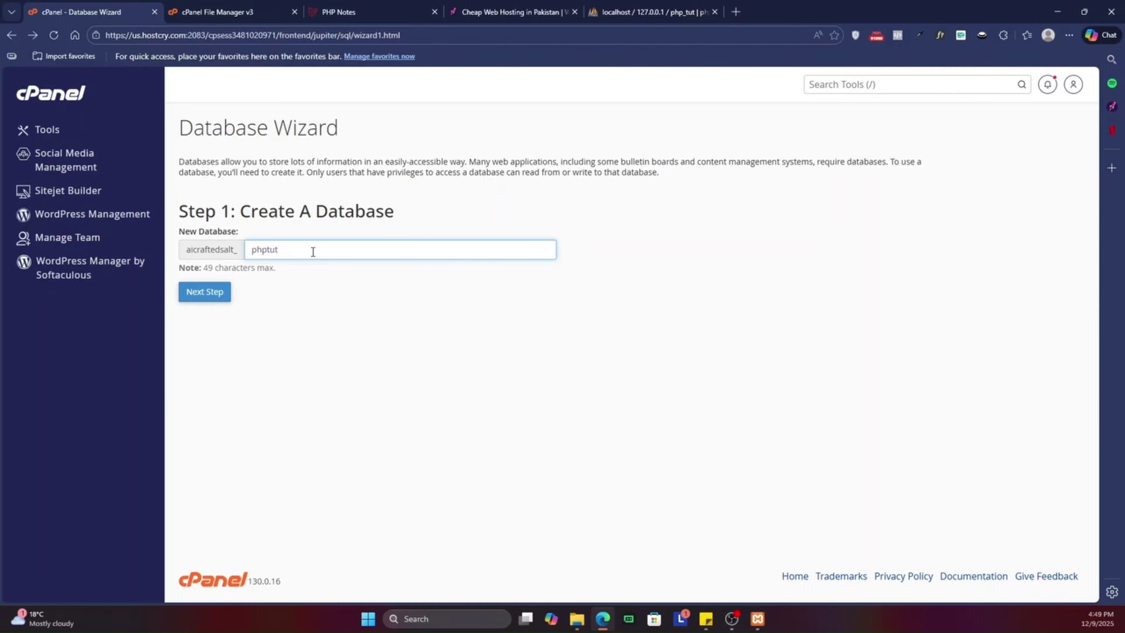
pyautogui.click(212, 294)
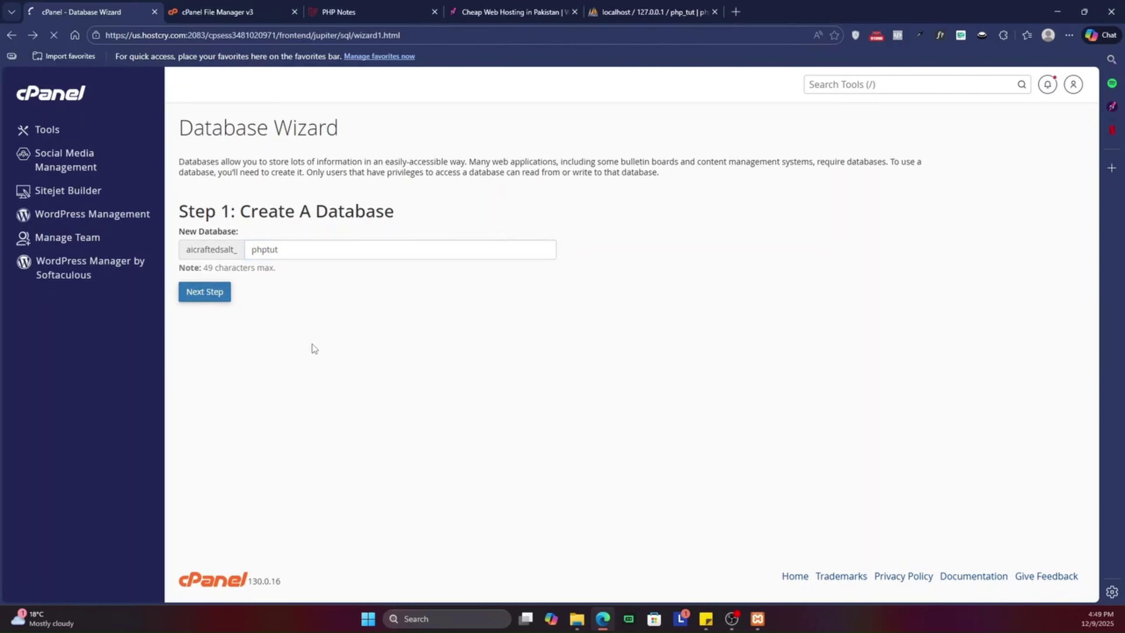
# Step: Copy the new database's full name, aicraftedsalt_phptut, and switch to the Sticky Notes window
pyautogui.doubleClick(371, 172)
pyautogui.hotkey('ctrl', 'c')
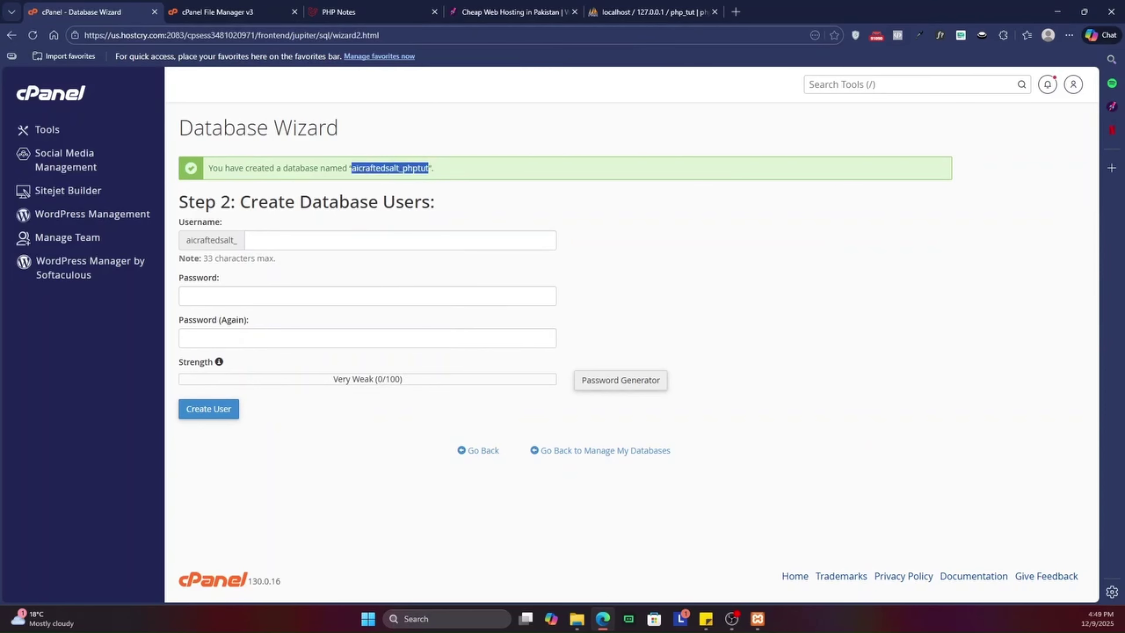
pyautogui.hotkey('alt', 'Tab')
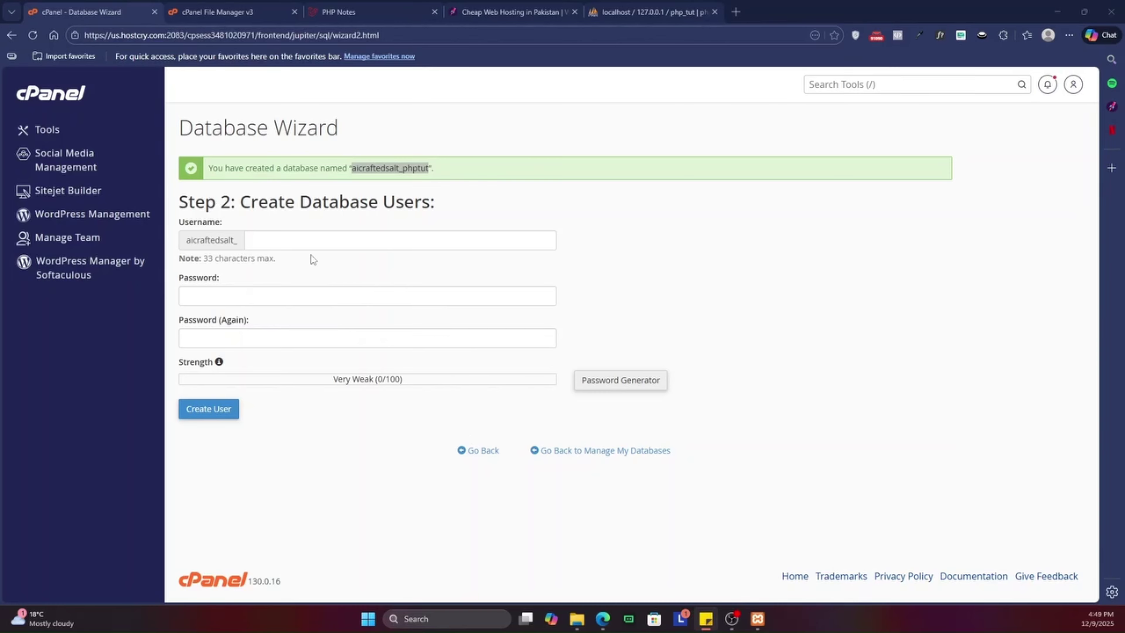
# Step: Create a database user named phptut after the account prefix, using a generated password noted in Sticky Notes
pyautogui.click(325, 242)
pyautogui.write('phptut')
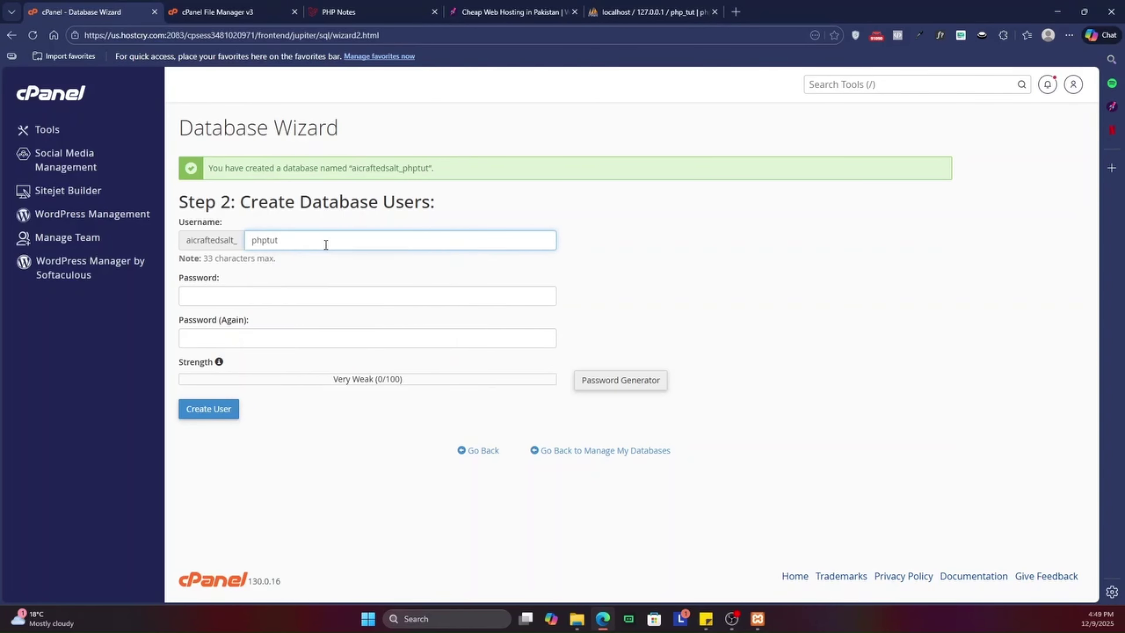
pyautogui.click(623, 382)
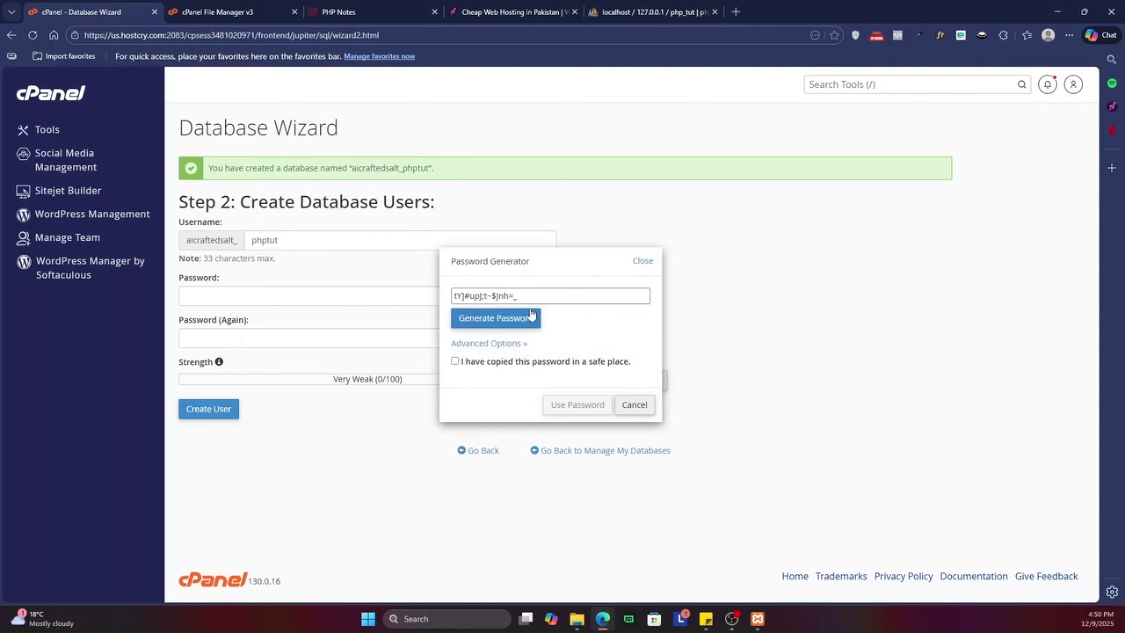
pyautogui.click(512, 362)
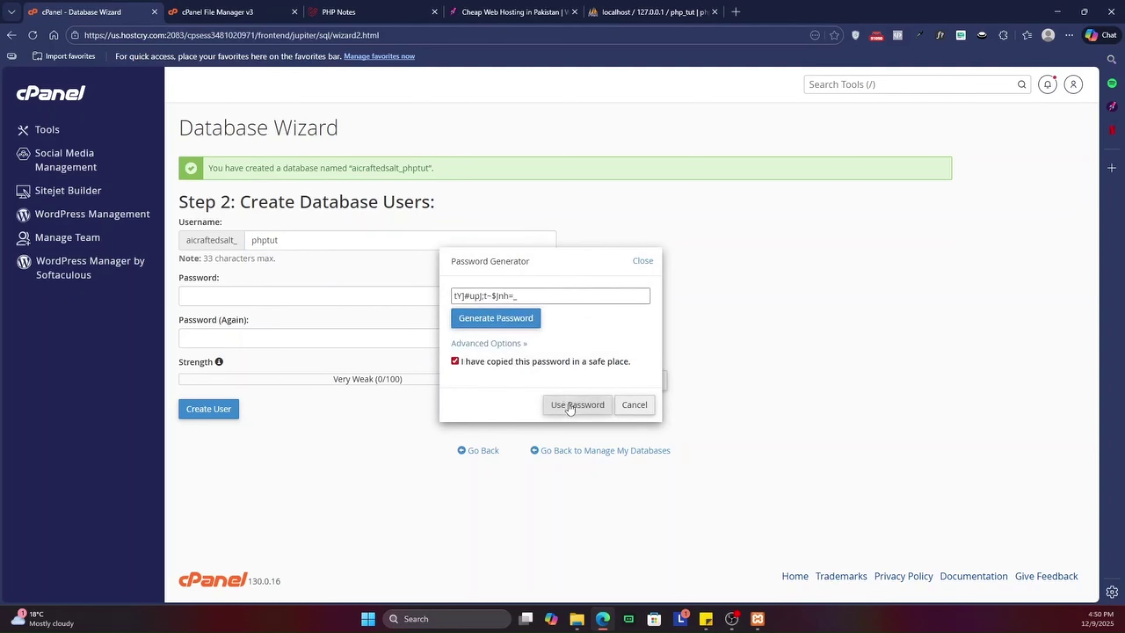
pyautogui.click(570, 405)
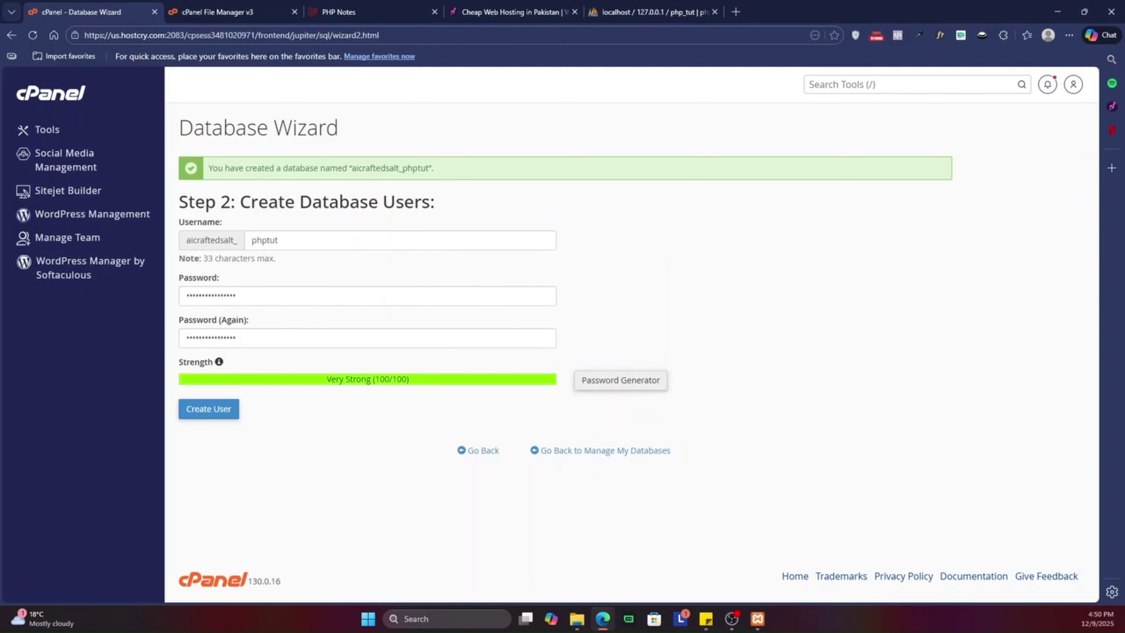
pyautogui.hotkey('alt', 'Tab')
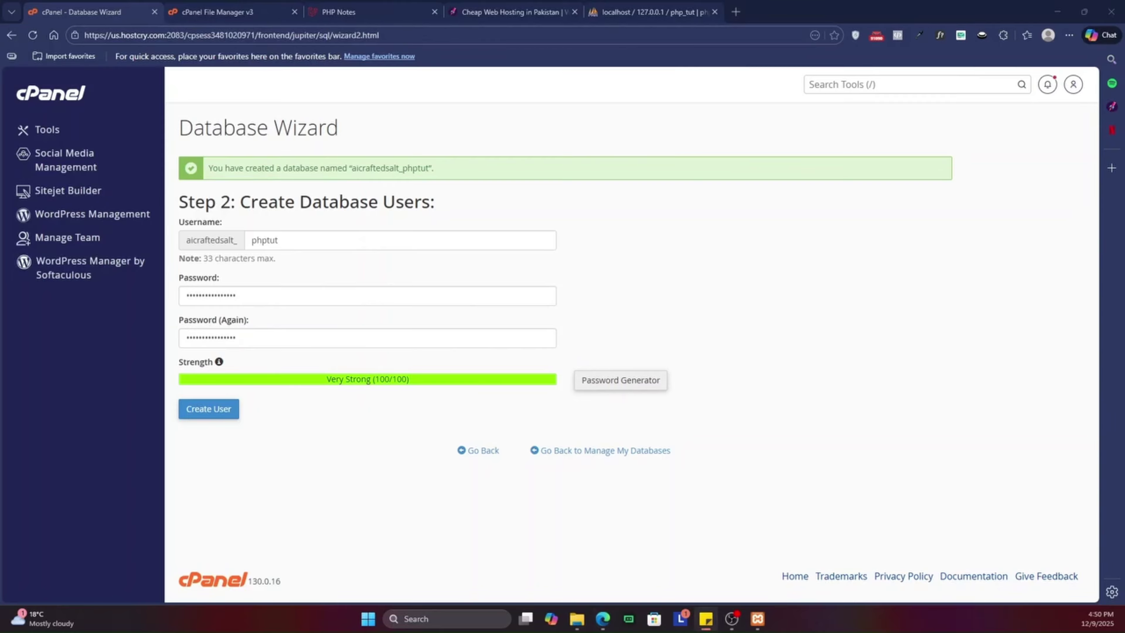
pyautogui.click(205, 413)
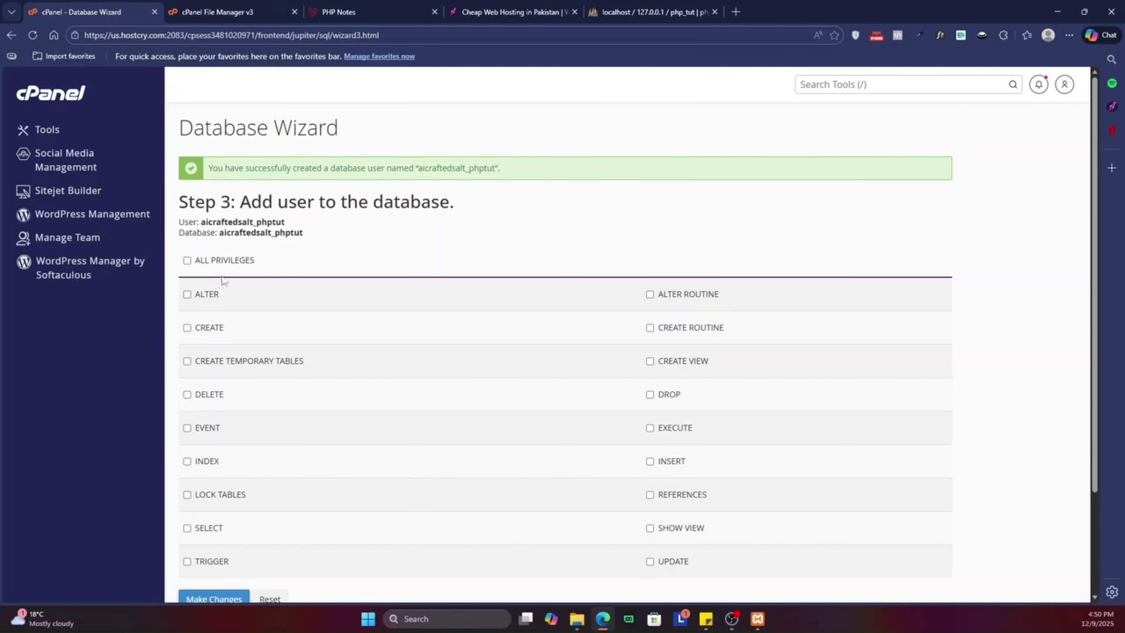
# Step: Grant the new user ALL PRIVILEGES on the aicraftedsalt_phptut database and apply the changes
pyautogui.click(231, 259)
pyautogui.scroll(-3, 239, 274)
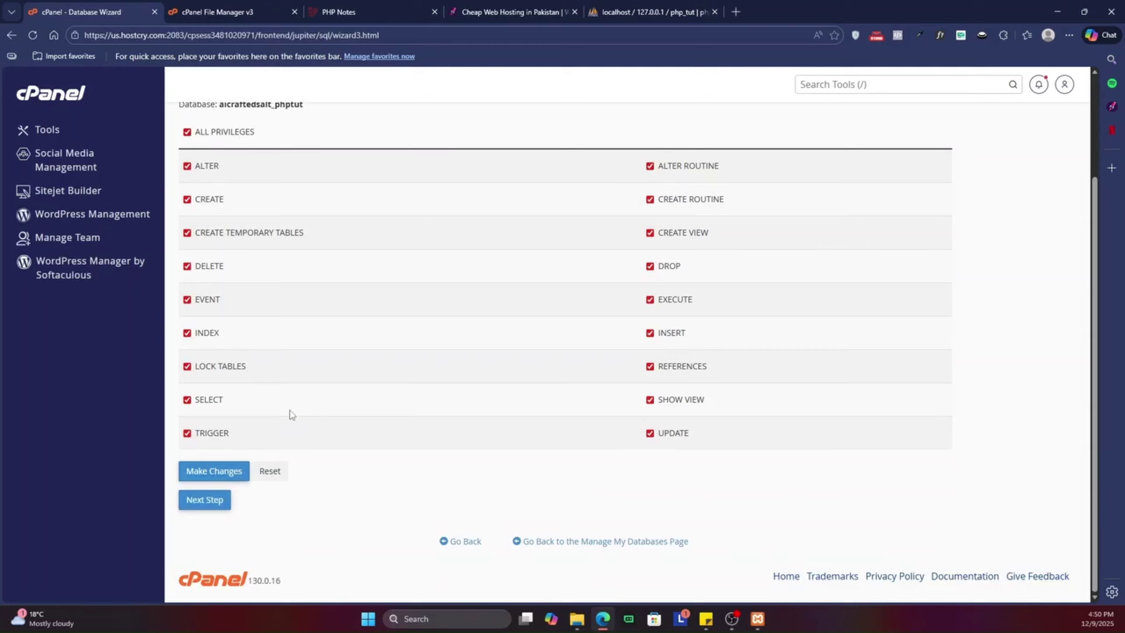
pyautogui.click(233, 473)
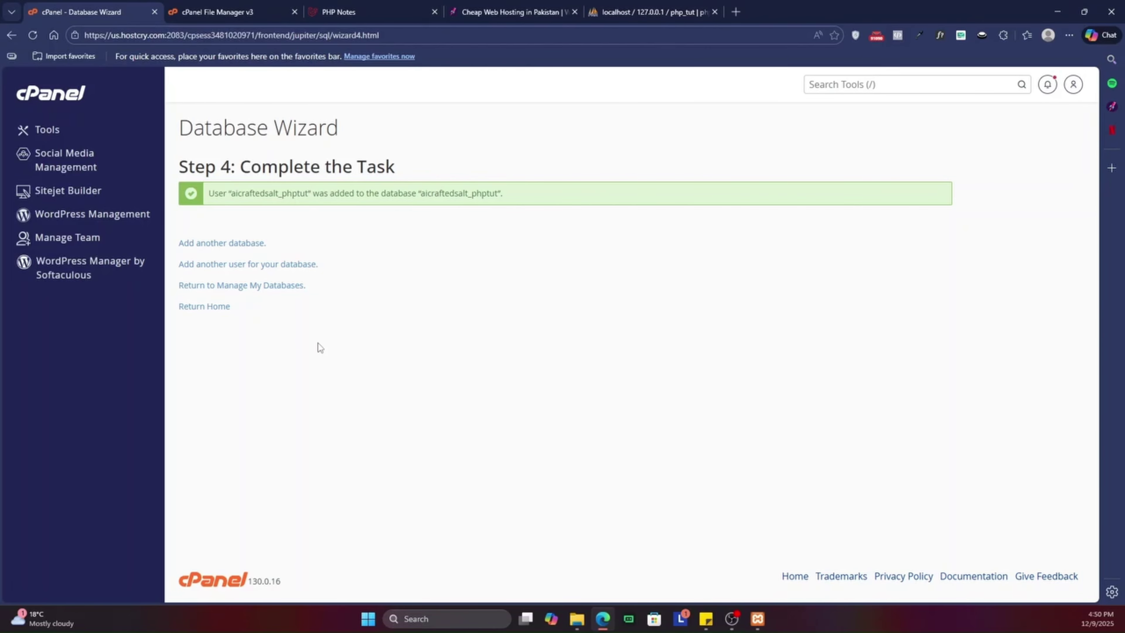
# Step: Return to the cPanel Tools page, open phpMyAdmin and select the aicraftedsalt_phptut database
pyautogui.click(44, 129)
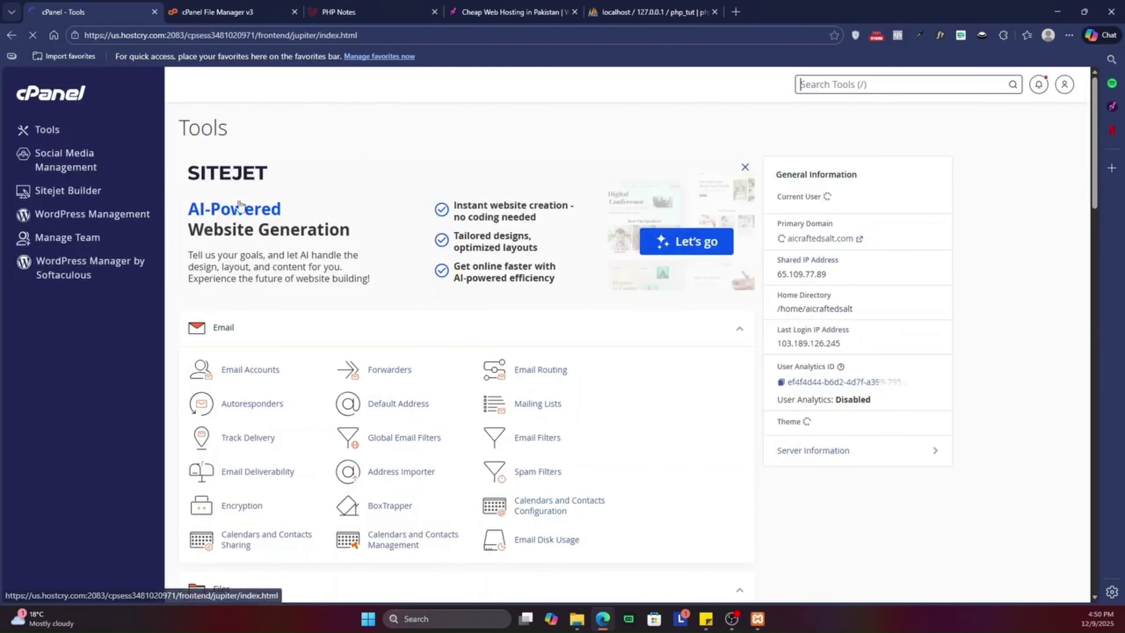
pyautogui.scroll(-5, 479, 392)
pyautogui.scroll(-5, 480, 392)
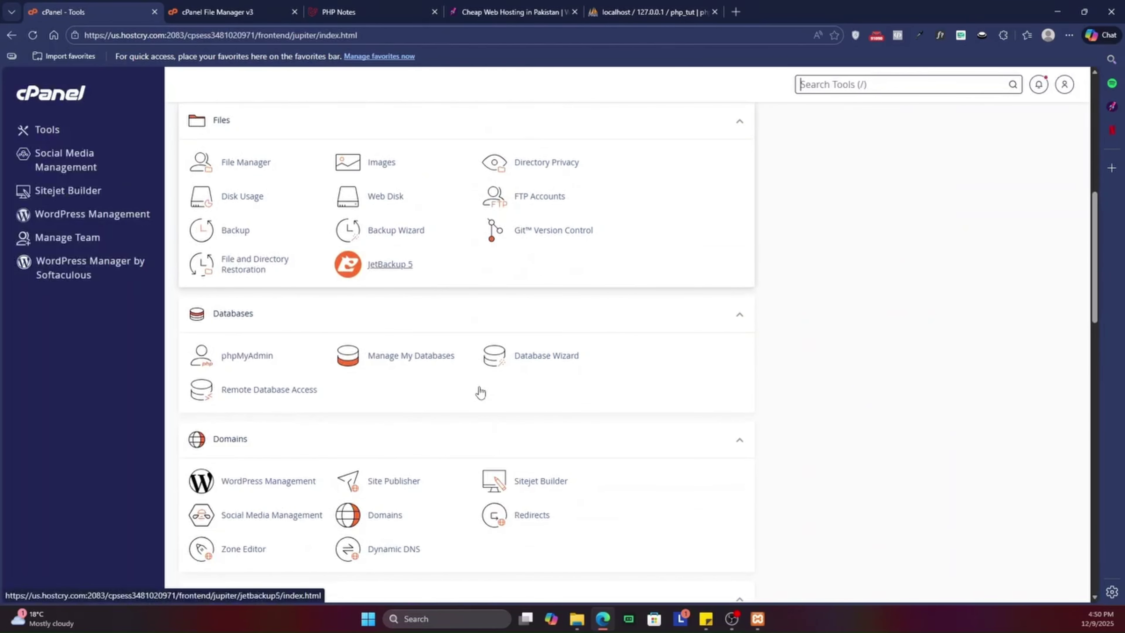
pyautogui.click(244, 364)
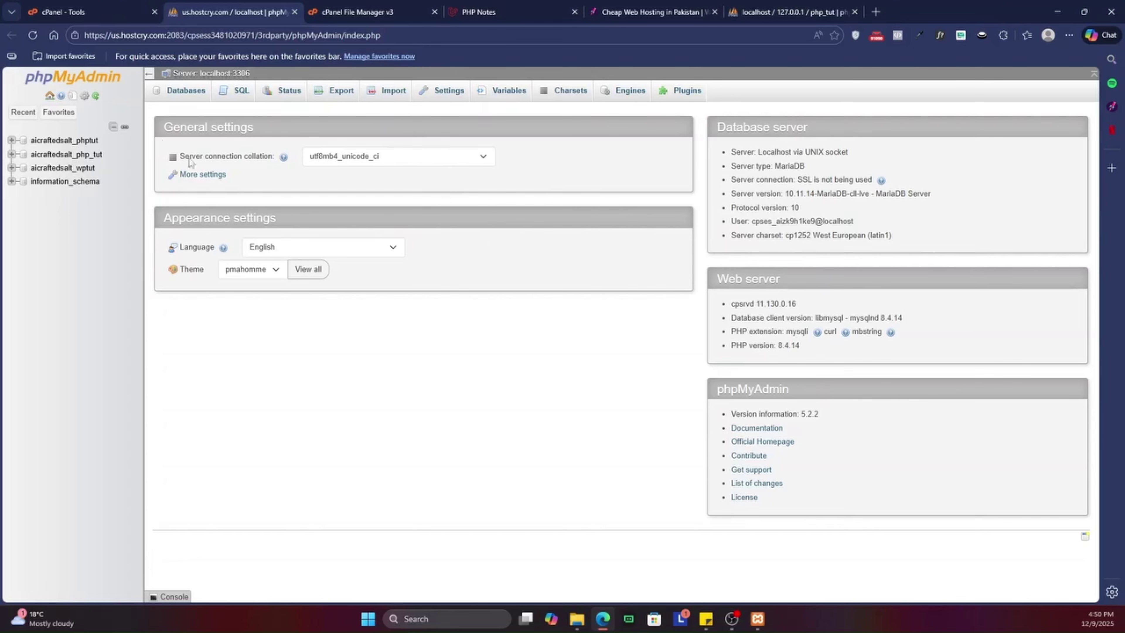
pyautogui.click(57, 142)
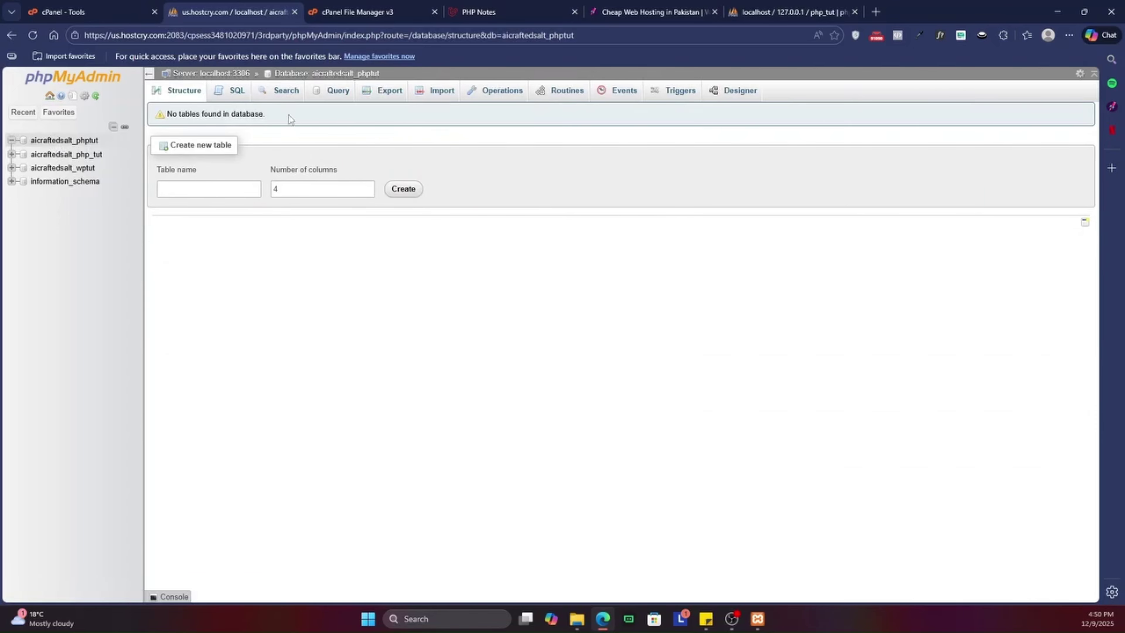
# Step: Import the exported file php_tut (1).sql into the aicraftedsalt_phptut database in SQL format
pyautogui.click(421, 100)
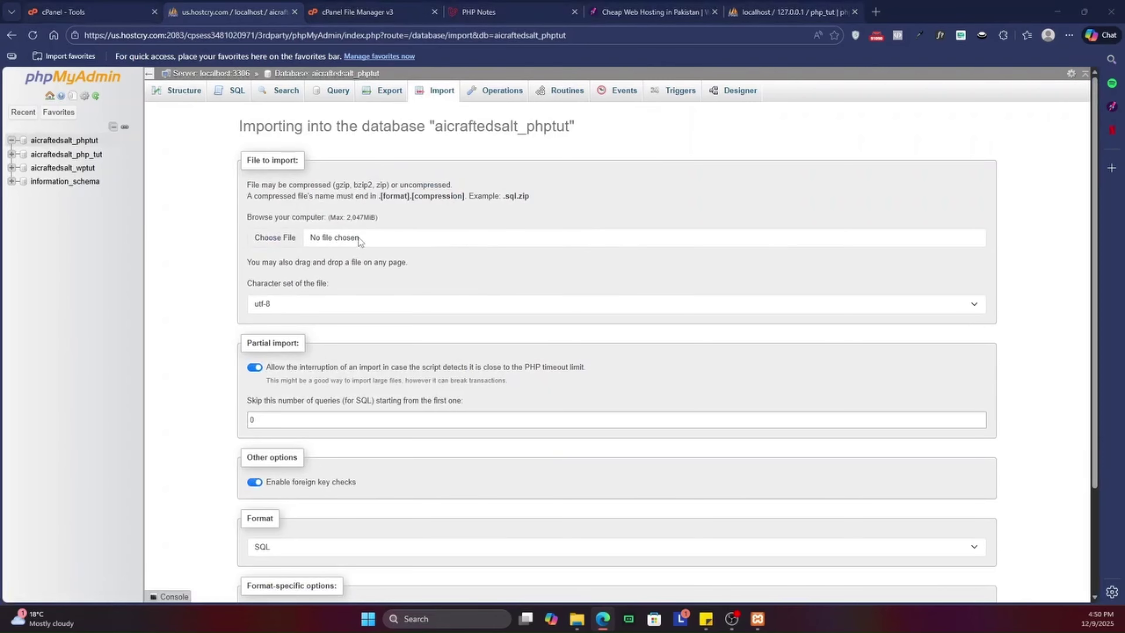
pyautogui.click(359, 239)
pyautogui.doubleClick(169, 94)
pyautogui.scroll(-3, 385, 332)
pyautogui.click(259, 562)
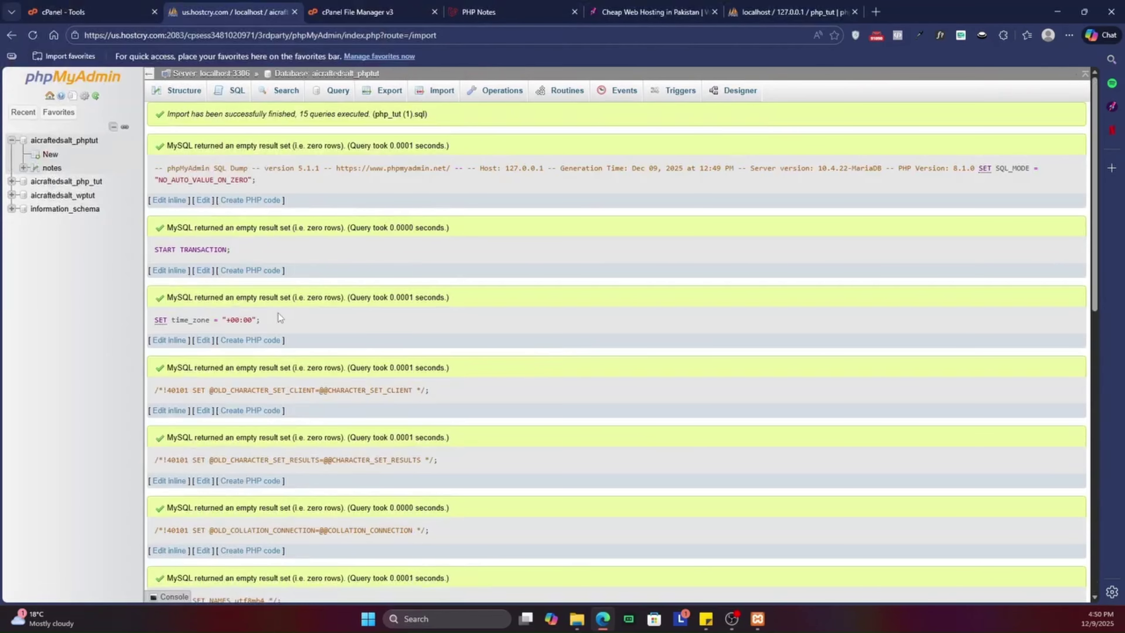
# Step: Reload the live aicraftedsalt.com page, and open config.php from public_html in the File Manager editor with utf-8 encoding
pyautogui.click(502, 4)
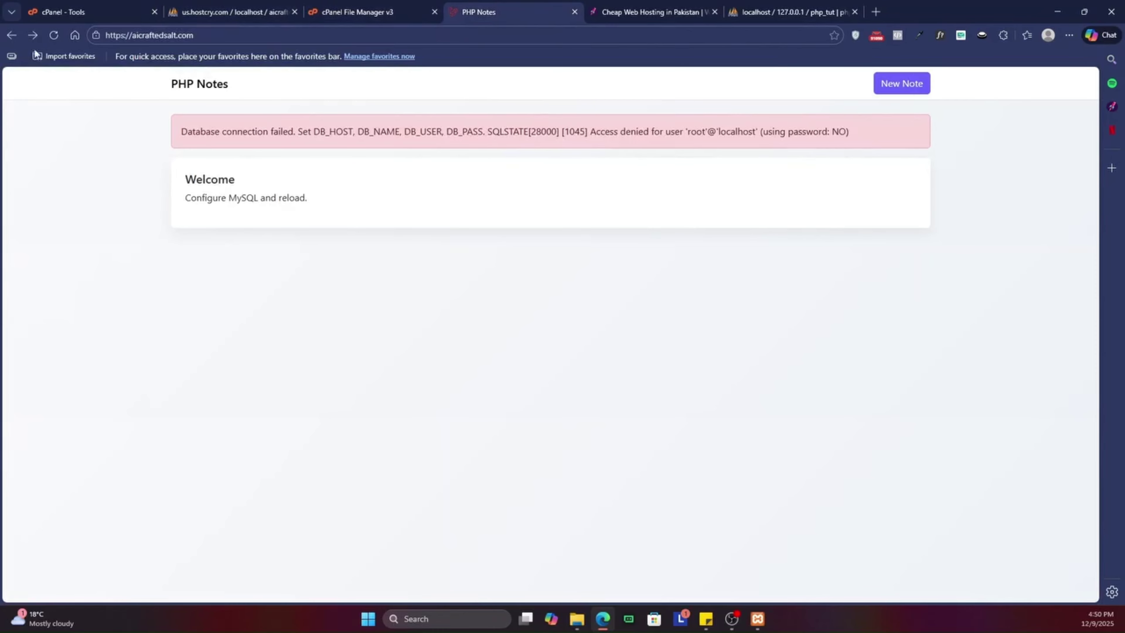
pyautogui.click(53, 35)
pyautogui.click(359, 12)
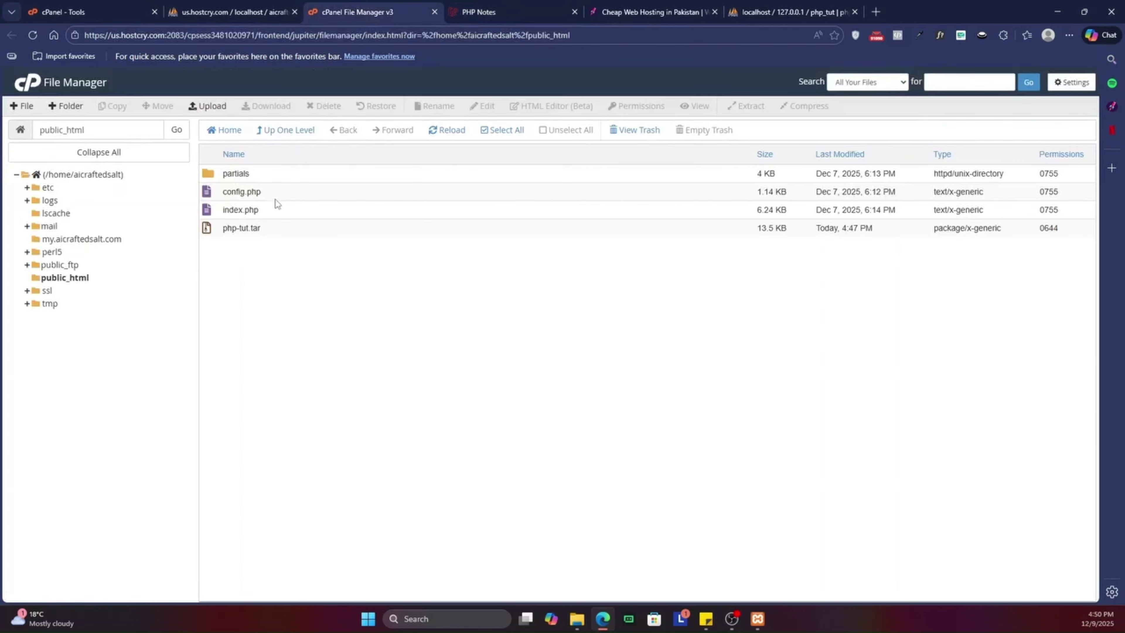
pyautogui.click(250, 194)
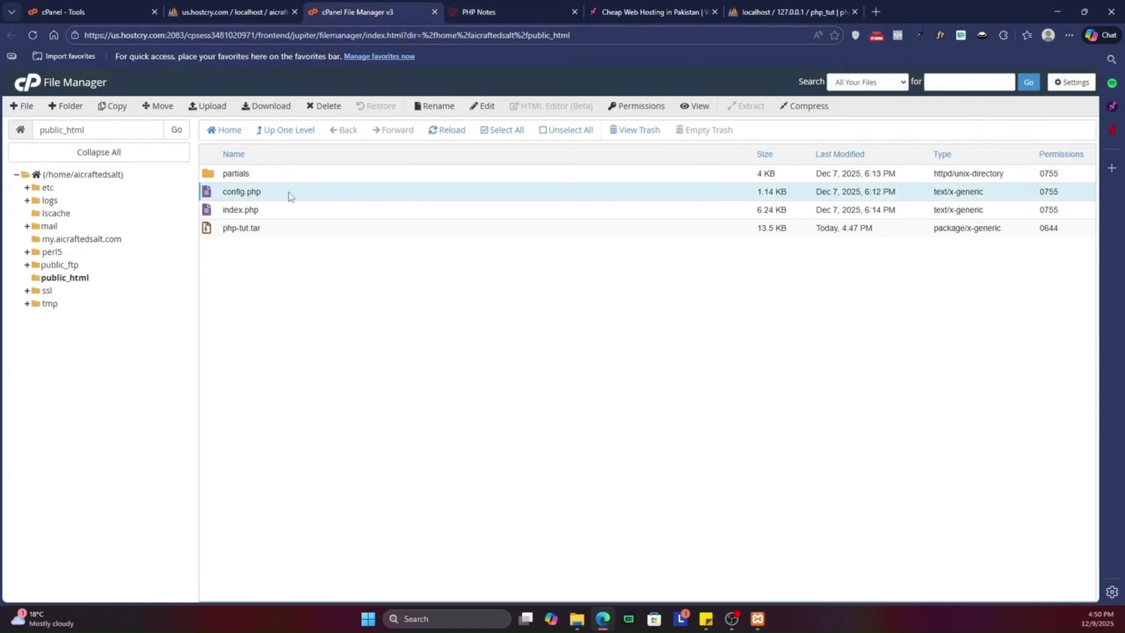
pyautogui.rightClick(290, 196)
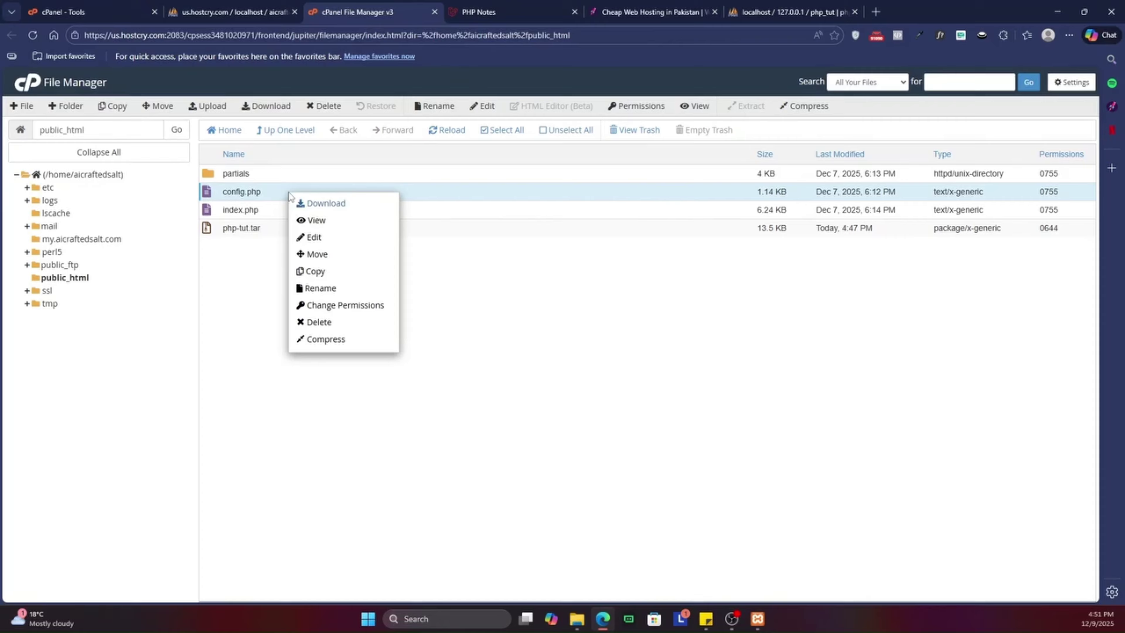
pyautogui.click(317, 239)
pyautogui.click(656, 424)
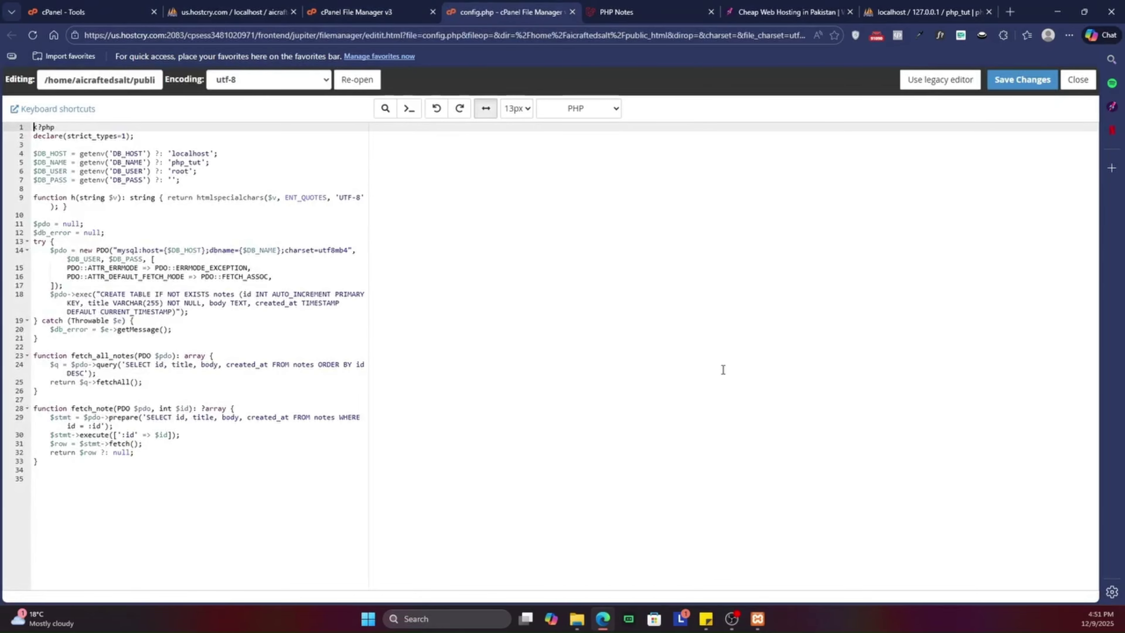
# Step: Set the fallback values of both $DB_NAME and $DB_USER in config.php to aicraftedsalt_phptut, copied from Sticky Notes
pyautogui.hotkey('alt', 'Tab')
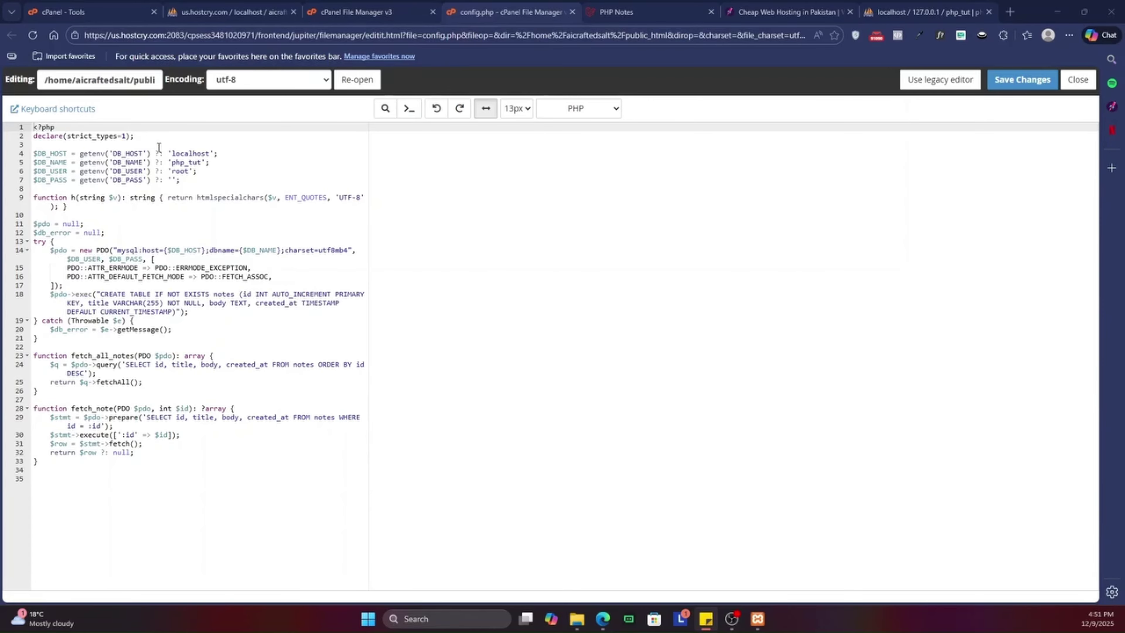
pyautogui.doubleClick(185, 162)
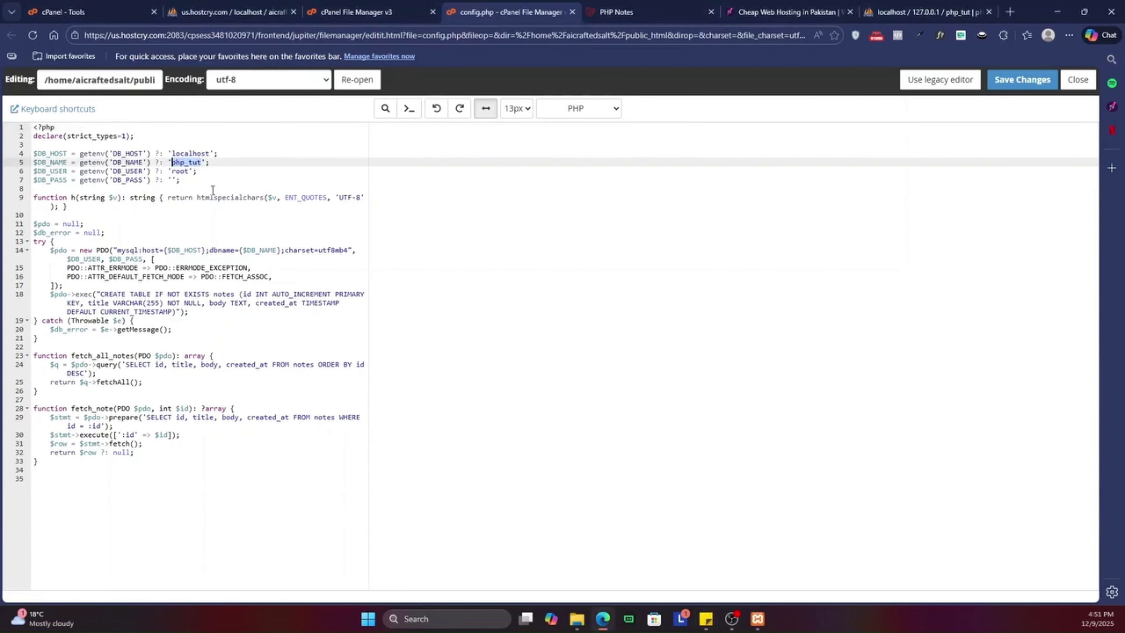
pyautogui.hotkey('ctrl', 'v')
pyautogui.doubleClick(175, 173)
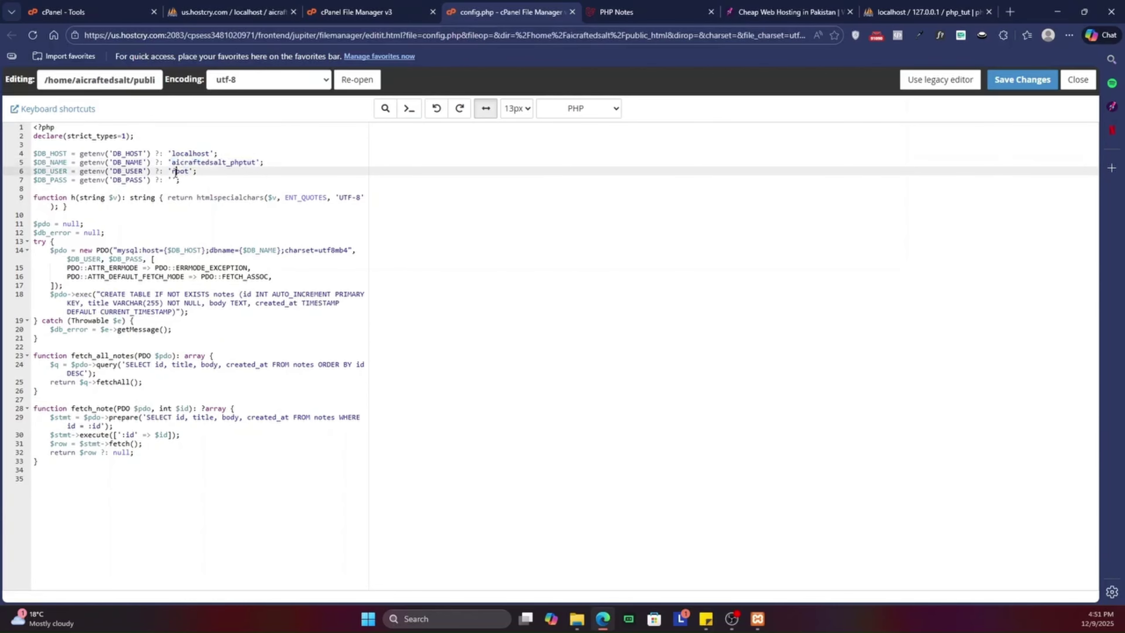
pyautogui.hotkey('ctrl', 'v')
# Step: Paste the database user's password from Sticky Notes as the $DB_PASS fallback value and save config.php
pyautogui.hotkey('alt', 'Tab')
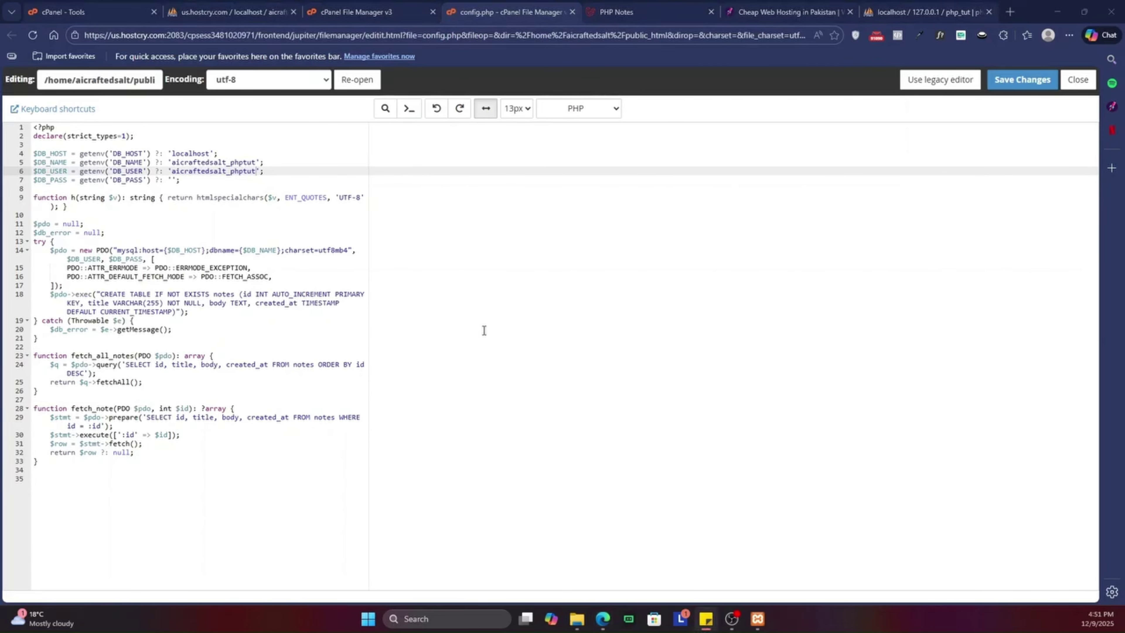
pyautogui.click(173, 177)
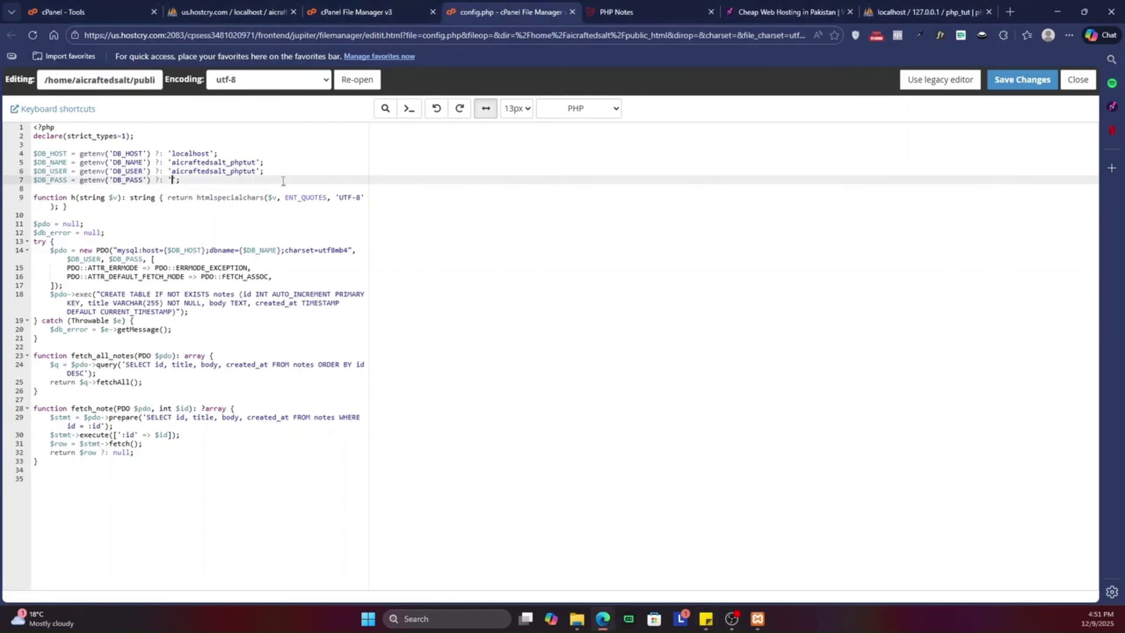
pyautogui.hotkey('ctrl', 'v')
pyautogui.click(1028, 80)
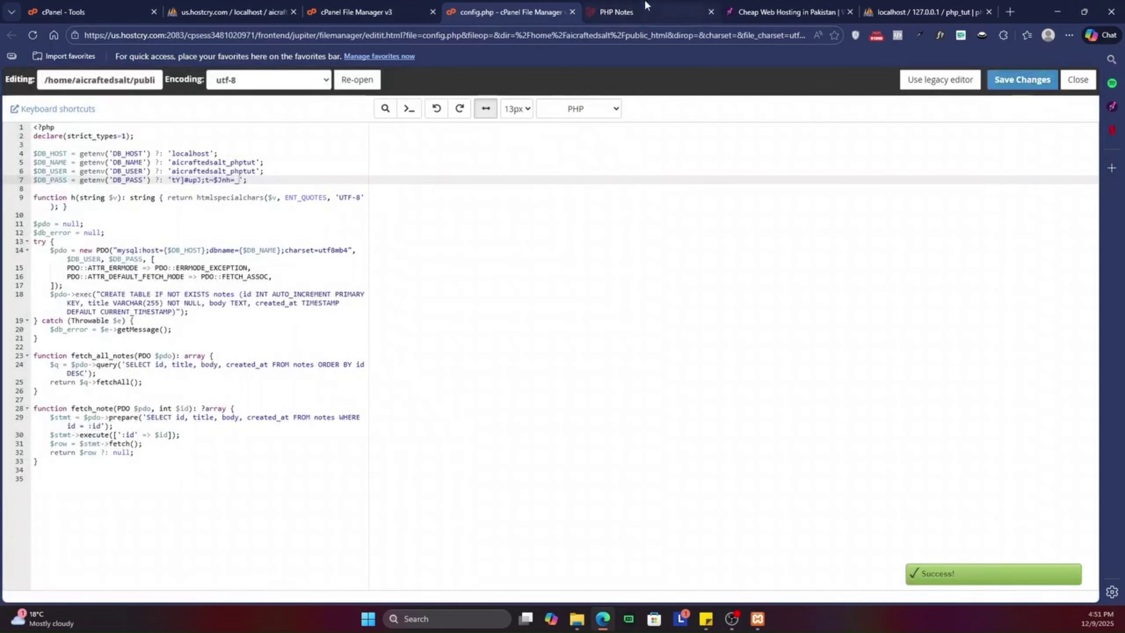
# Step: Reload the live PHP Notes site and check the notes "Test Note Title" and "New Note", returning to the list after each
pyautogui.click(638, 12)
pyautogui.click(54, 34)
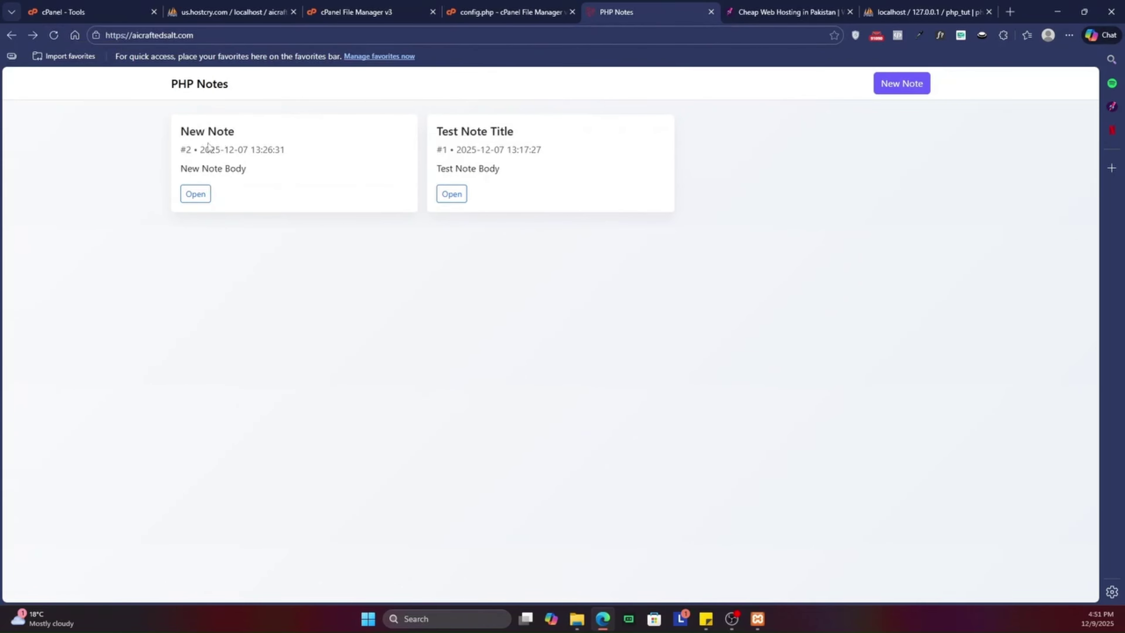
pyautogui.click(451, 194)
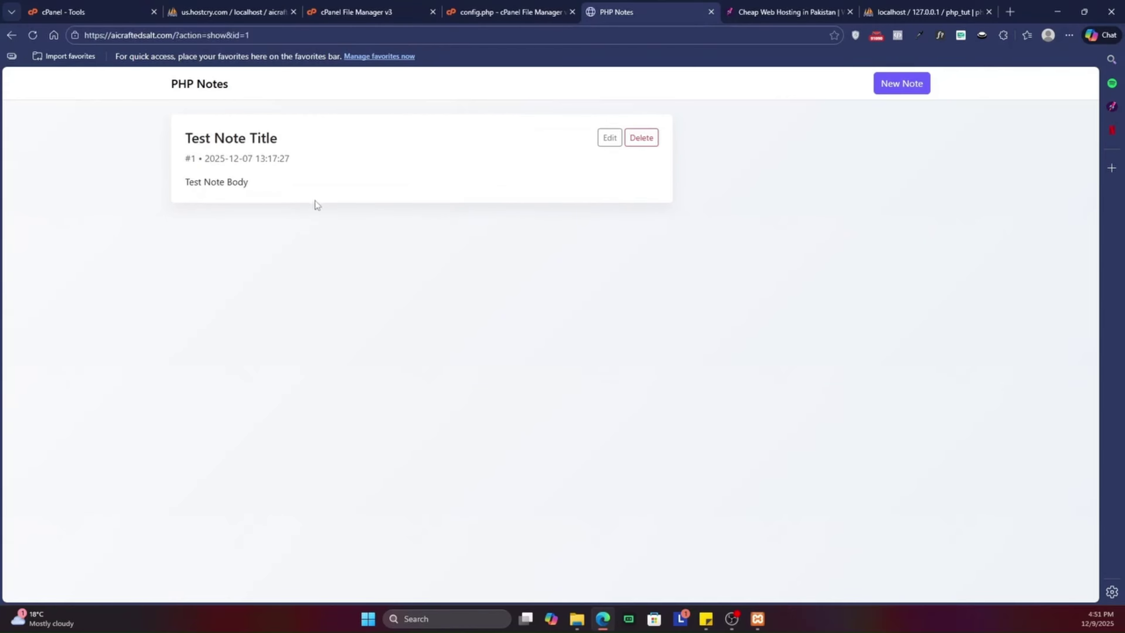
pyautogui.click(11, 34)
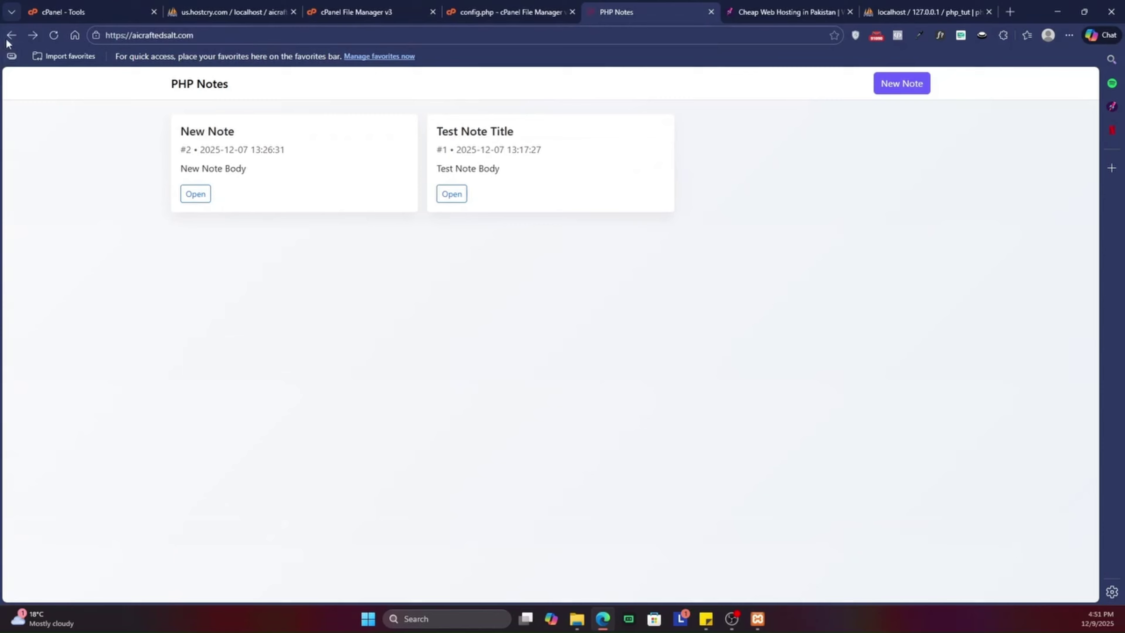
pyautogui.click(200, 204)
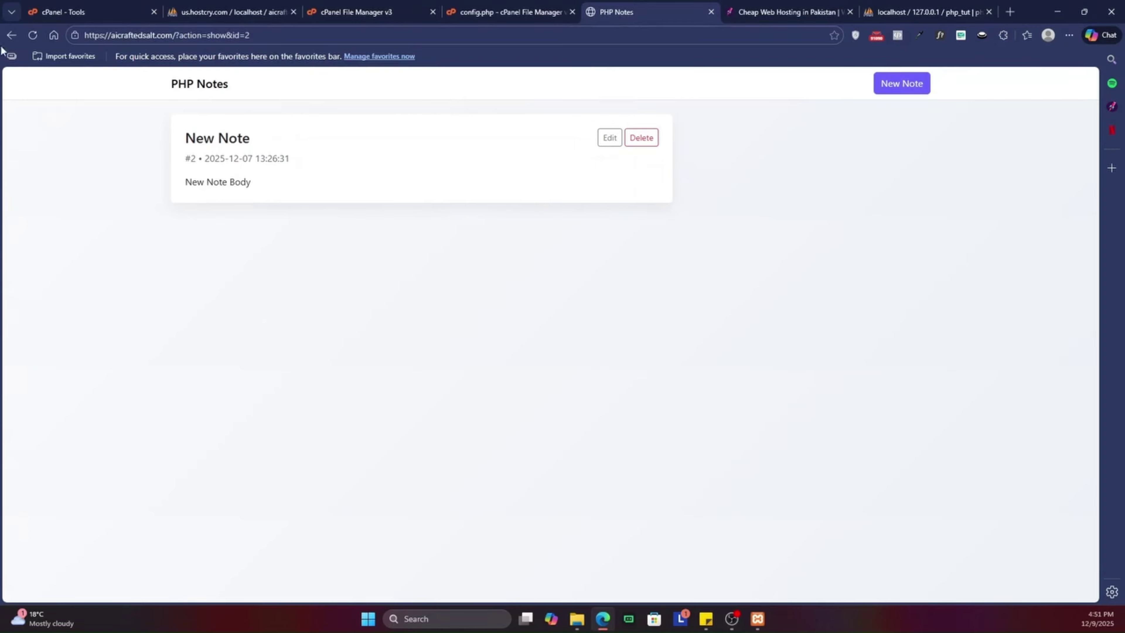
pyautogui.click(11, 35)
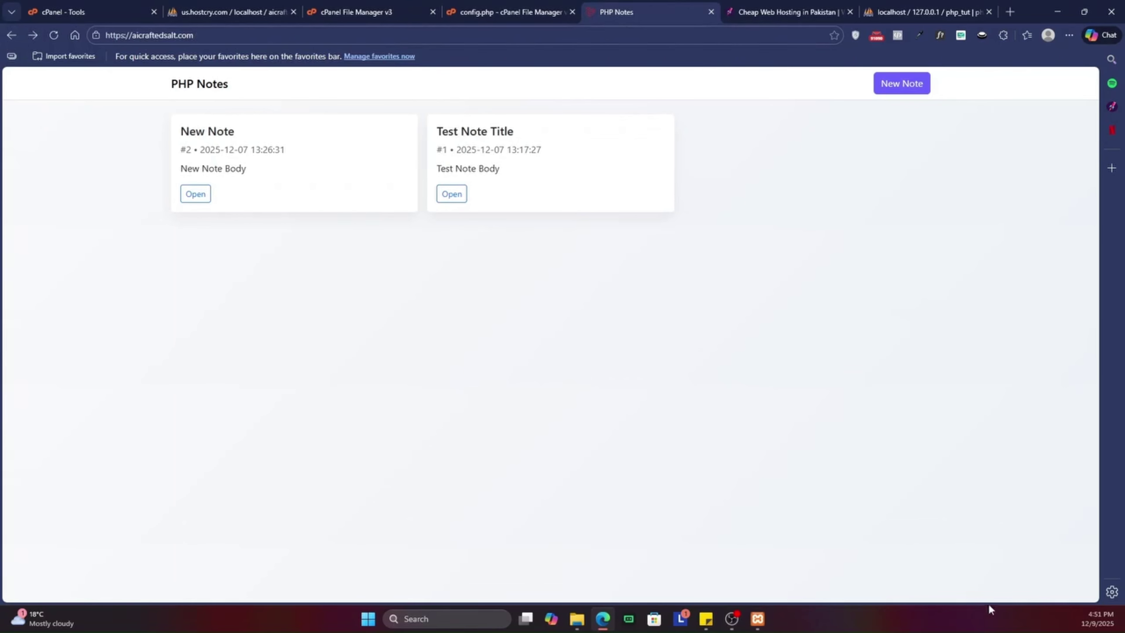